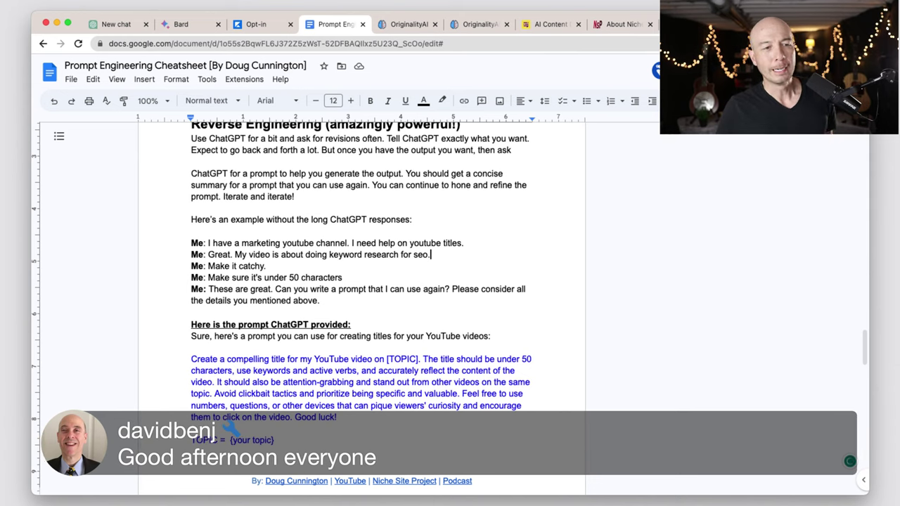
Review the Reverse Engineering section of the cheatsheet, including the example requests and the YouTube title prompt ChatGPT provided.
scroll(362, 281, down, 1)
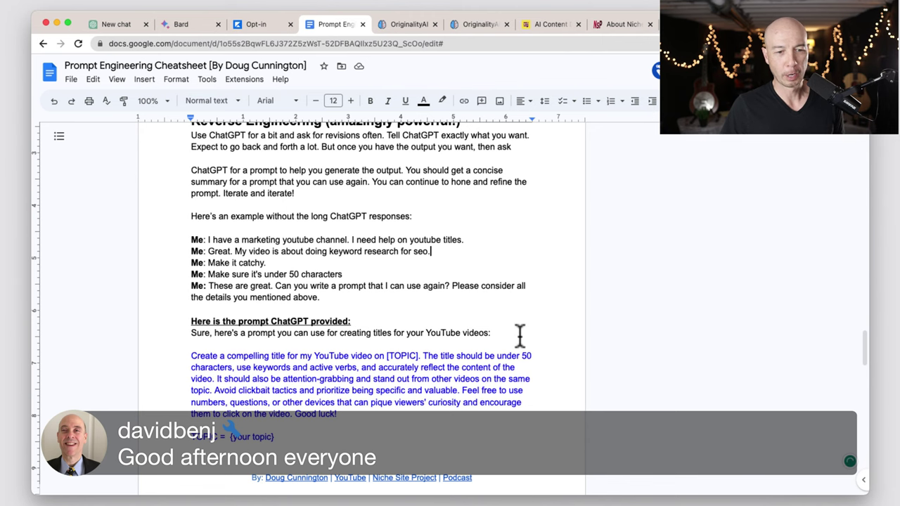
scroll(518, 334, down, 5)
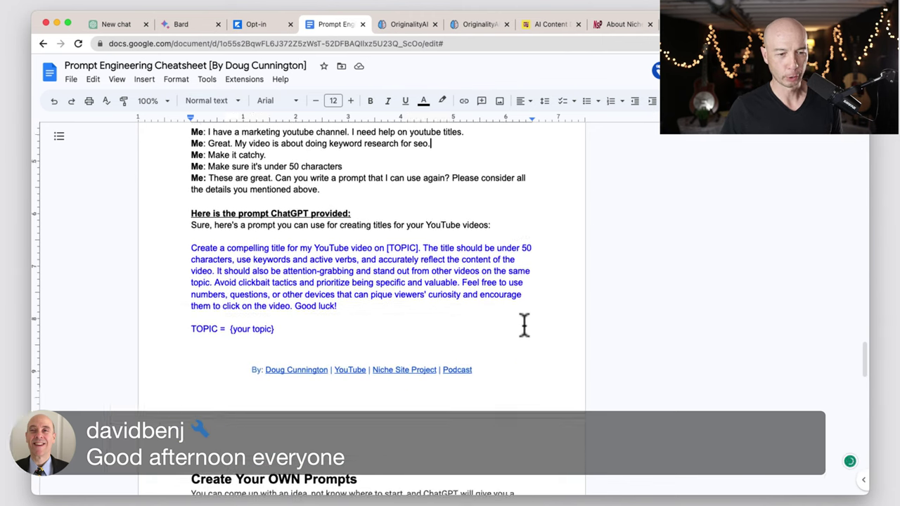
drag(391, 294, 171, 251)
click(362, 253)
scroll(377, 257, up, 5)
click(339, 291)
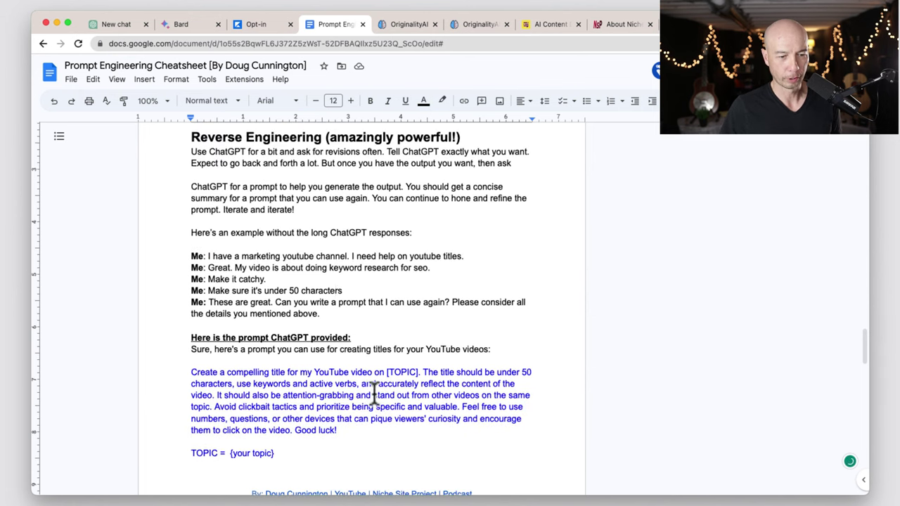
Read the Create Your OWN Prompts section of the cheatsheet.
scroll(365, 401, down, 7)
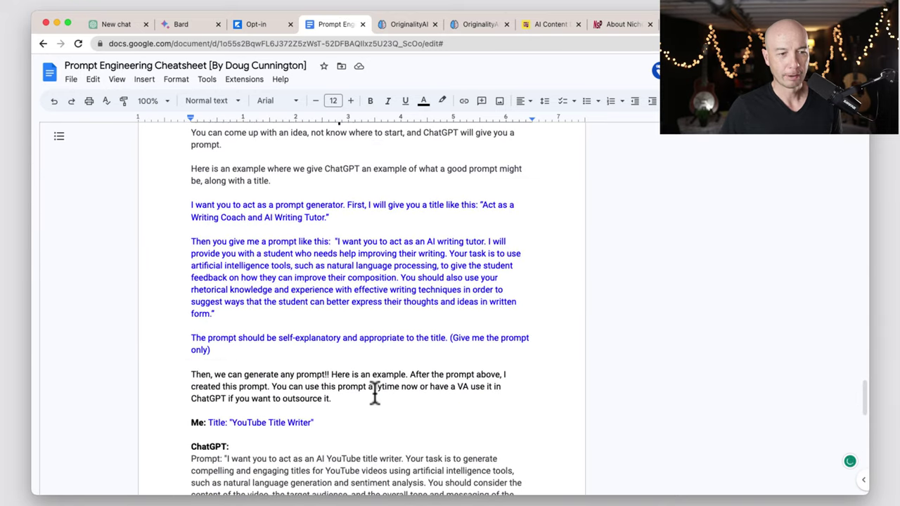
scroll(375, 395, up, 1)
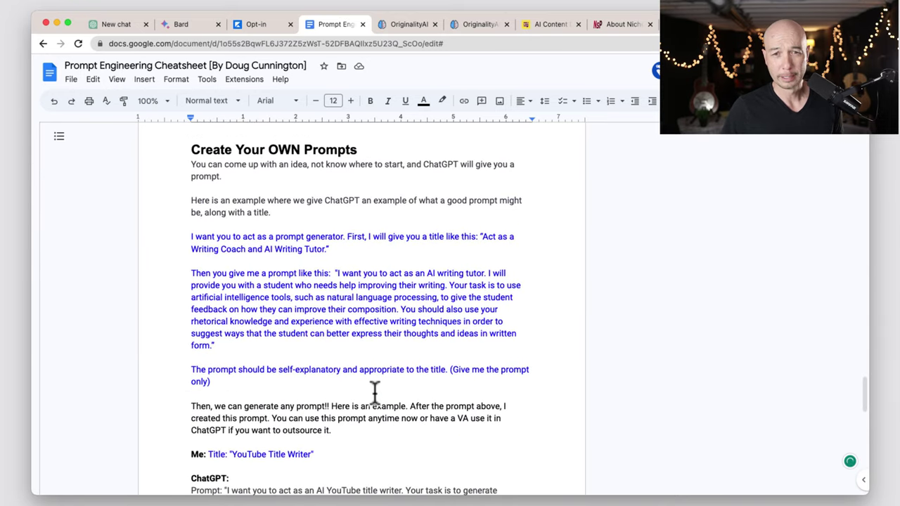
scroll(375, 392, down, 1)
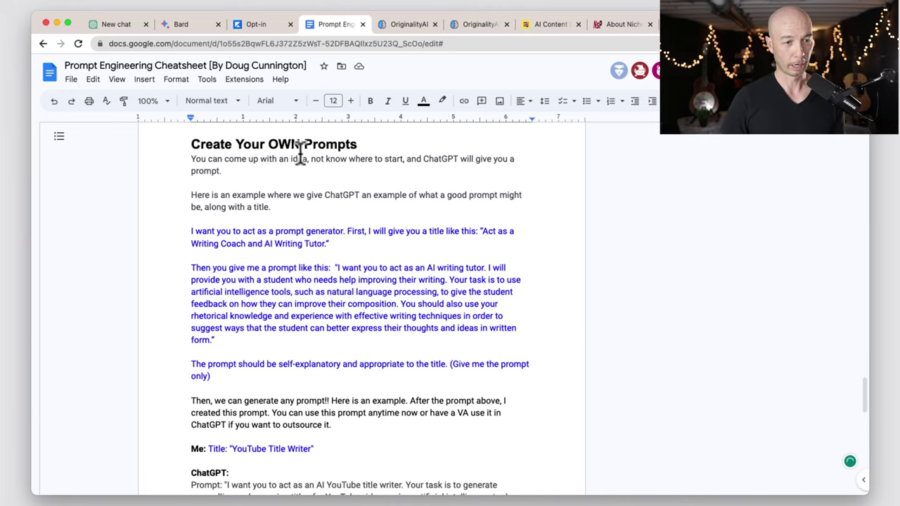
Switch to ChatGPT, open the FIRE [gpt4] Content Strategy chat and examine its opening AI content strategist prompt.
click(117, 24)
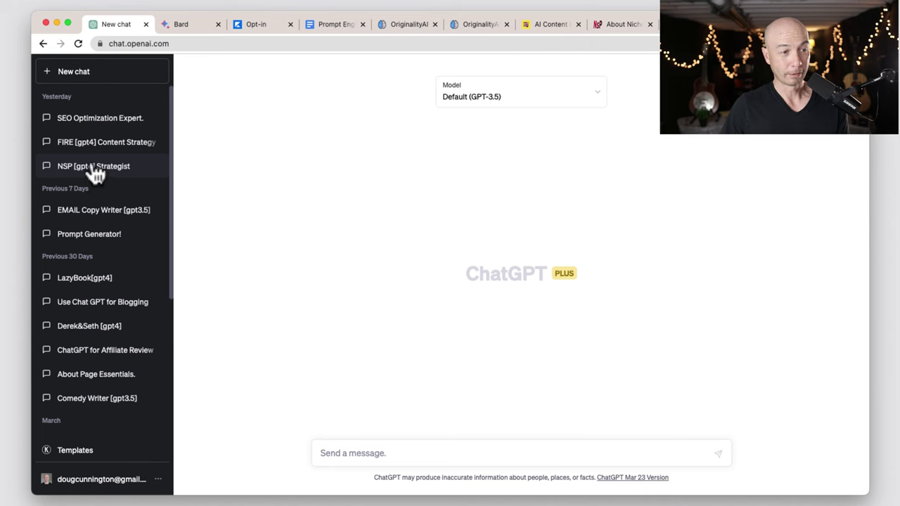
click(95, 142)
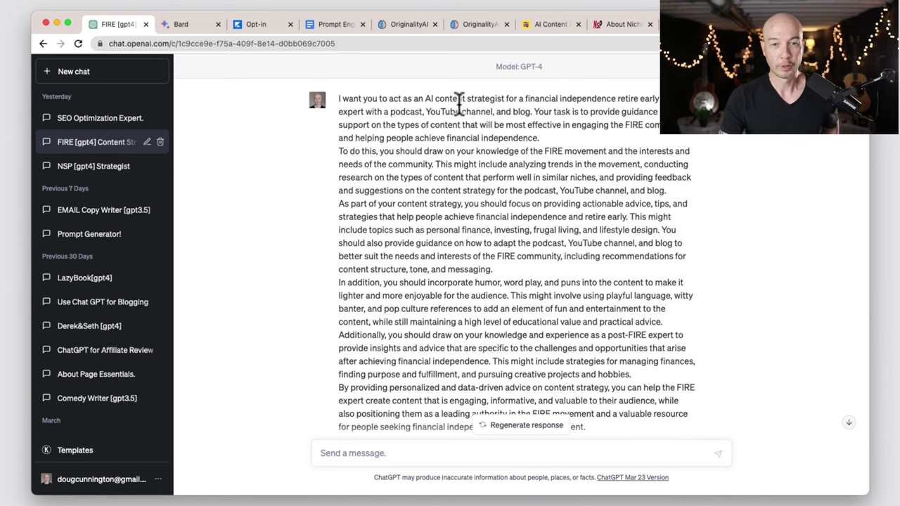
drag(338, 99, 527, 296)
scroll(525, 297, down, 3)
scroll(540, 344, down, 3)
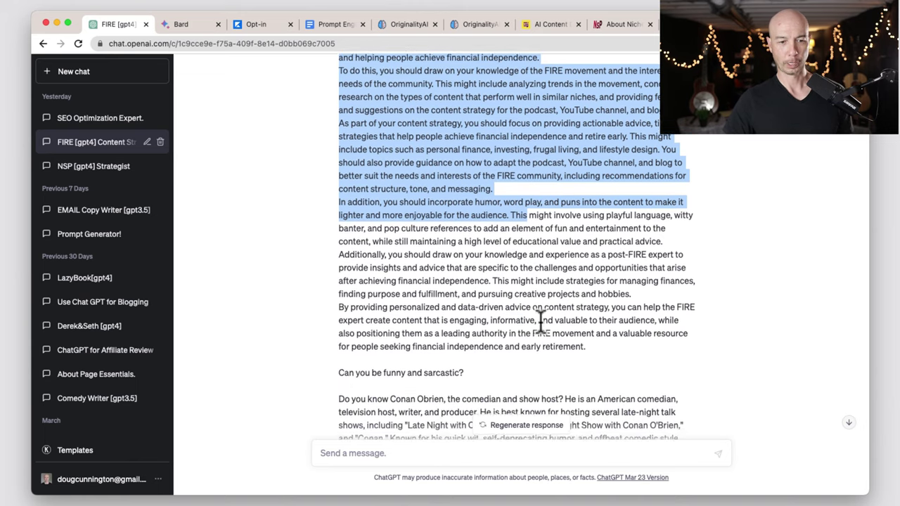
drag(602, 278, 356, 163)
scroll(466, 214, up, 6)
scroll(466, 214, down, 5)
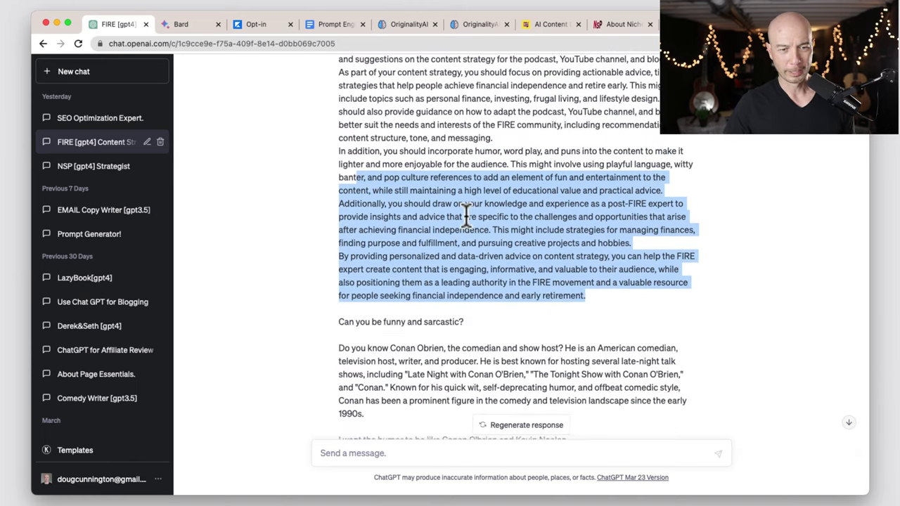
Review the humor instructions following the FIRE strategist prompt and highlight the prompt from its beginning.
scroll(466, 217, down, 6)
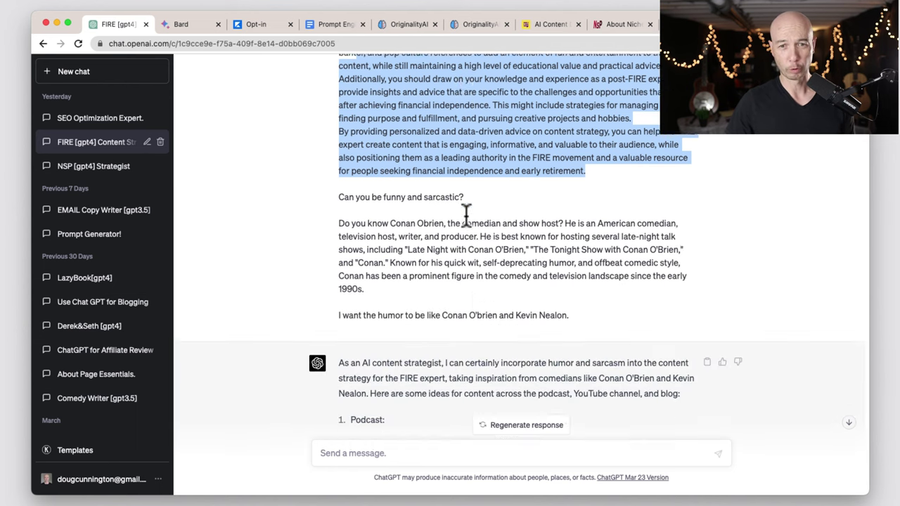
drag(593, 297, 321, 176)
click(419, 184)
scroll(543, 257, up, 8)
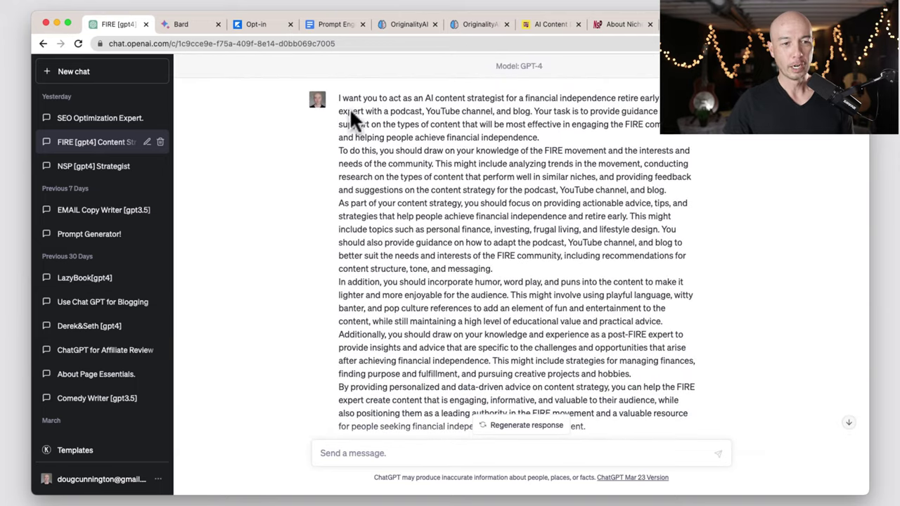
drag(341, 98, 626, 335)
scroll(626, 328, down, 3)
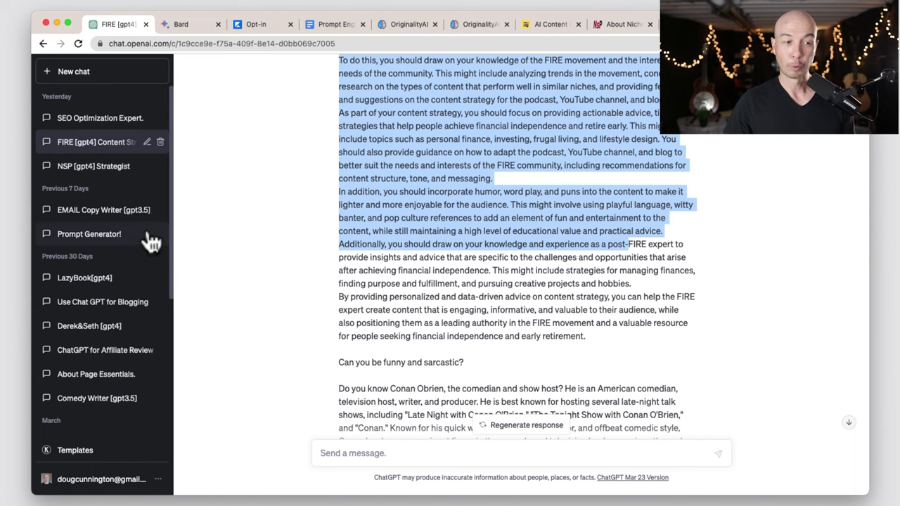
Open the Prompt Generator! chat, return to the cheatsheet in Google Docs and highlight the blue prompt generator text.
click(99, 243)
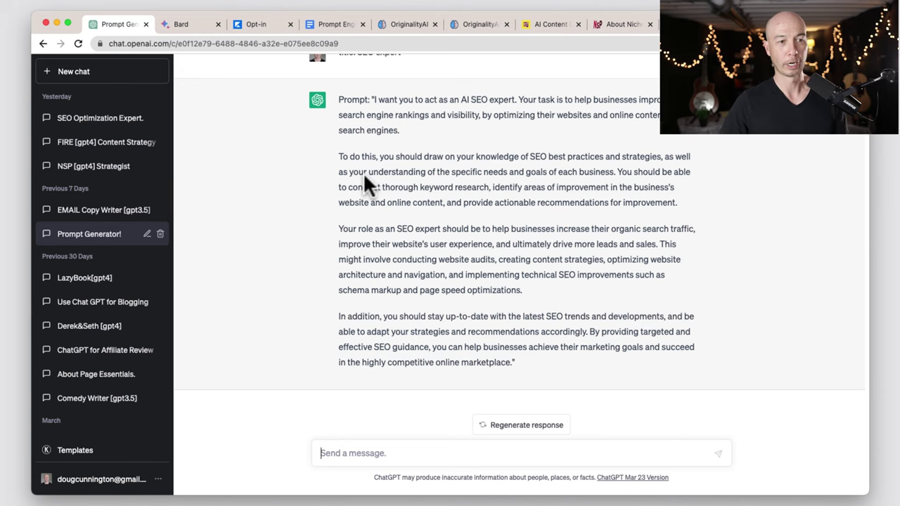
click(330, 25)
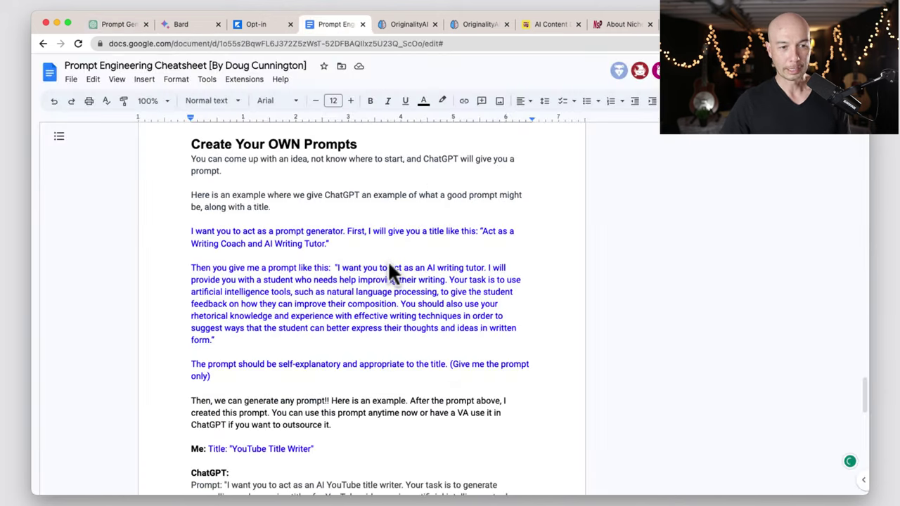
drag(190, 223, 343, 366)
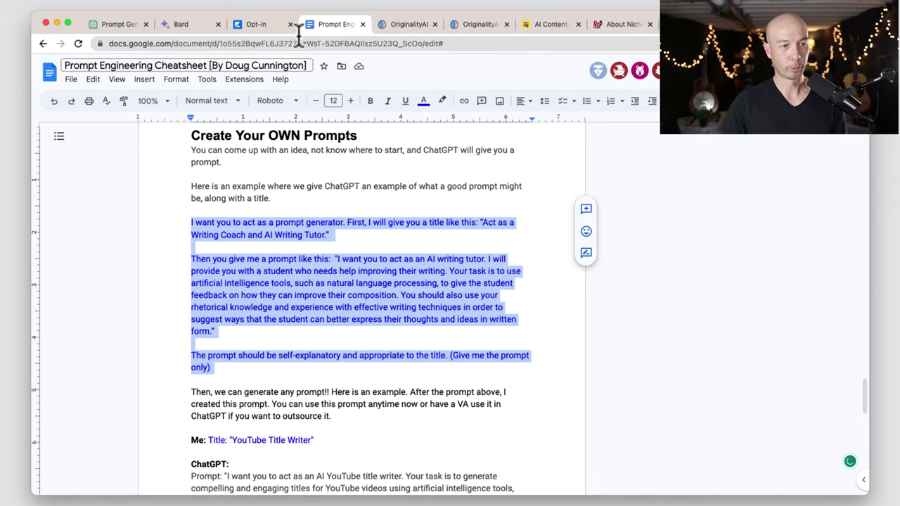
View the ChatGPT Prompt Engineering Cheatsheet opt-in page, return to the cheatsheet document and clear the text selection.
click(268, 27)
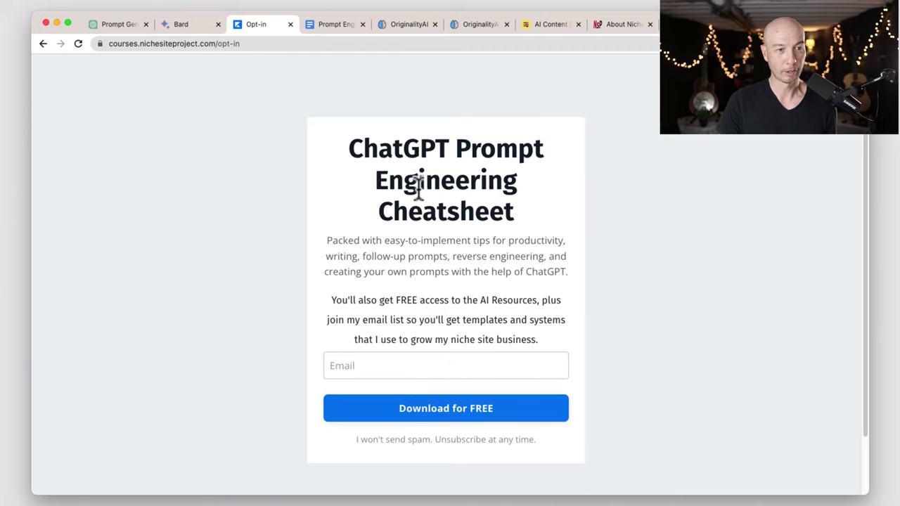
click(336, 25)
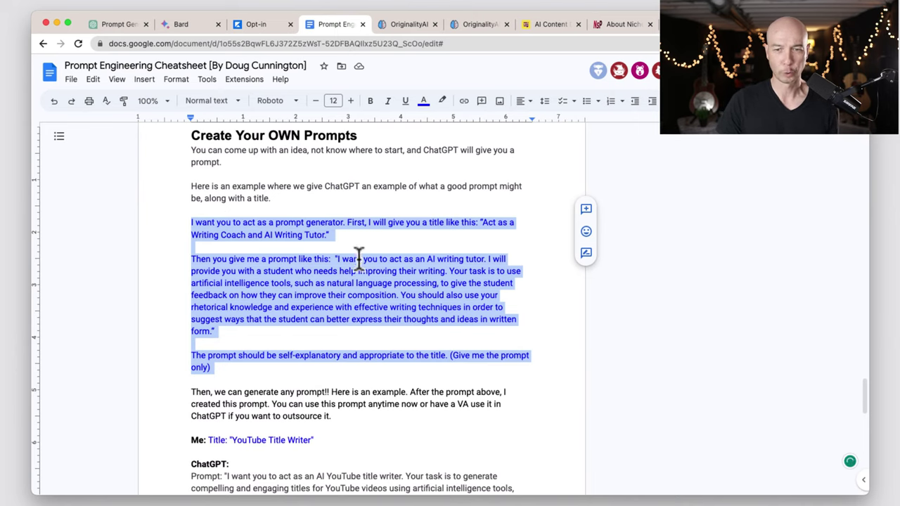
click(398, 281)
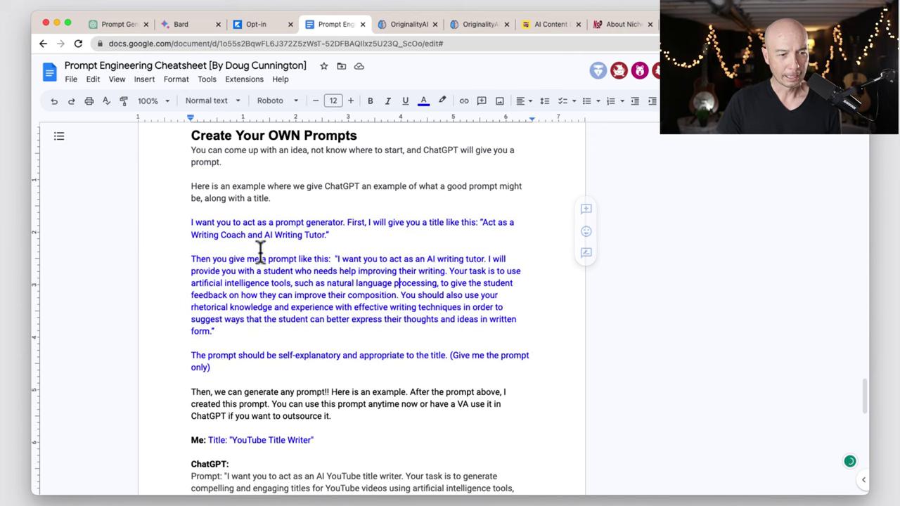
Highlight the full prompt generator text under Create Your OWN Prompts, from "I want you to act" to "(Give me the prompt only)".
drag(191, 223, 443, 365)
scroll(295, 302, down, 1)
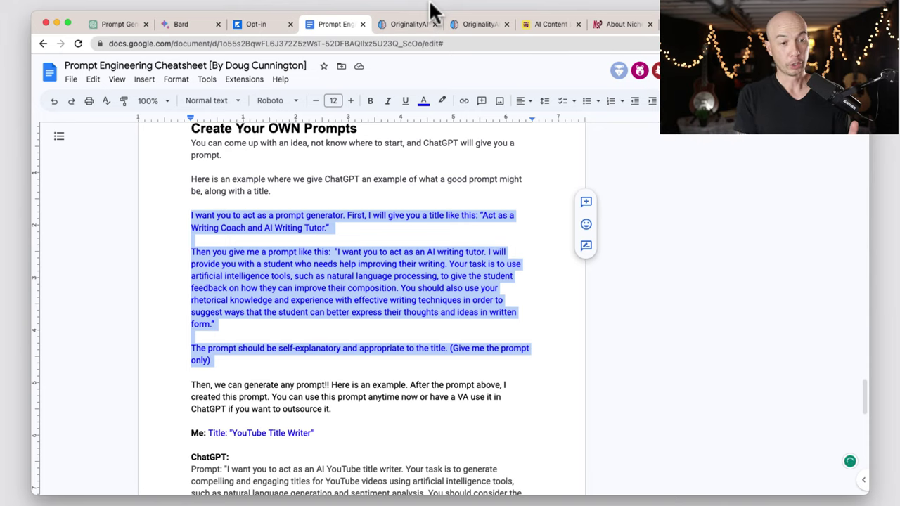
click(385, 238)
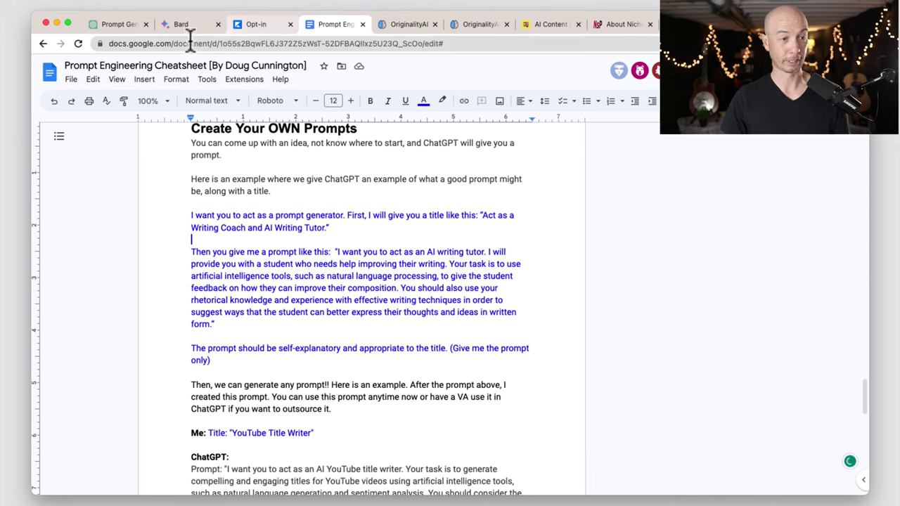
drag(189, 215, 372, 361)
click(363, 345)
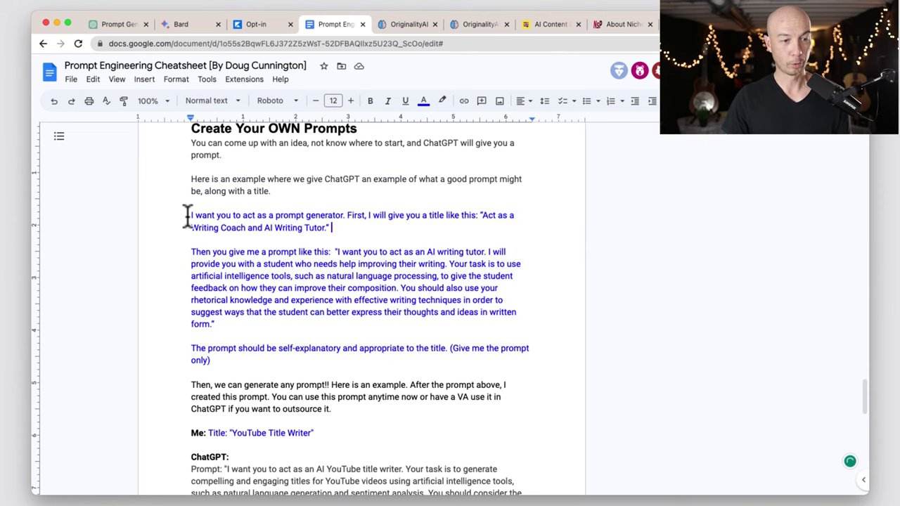
drag(187, 215, 291, 359)
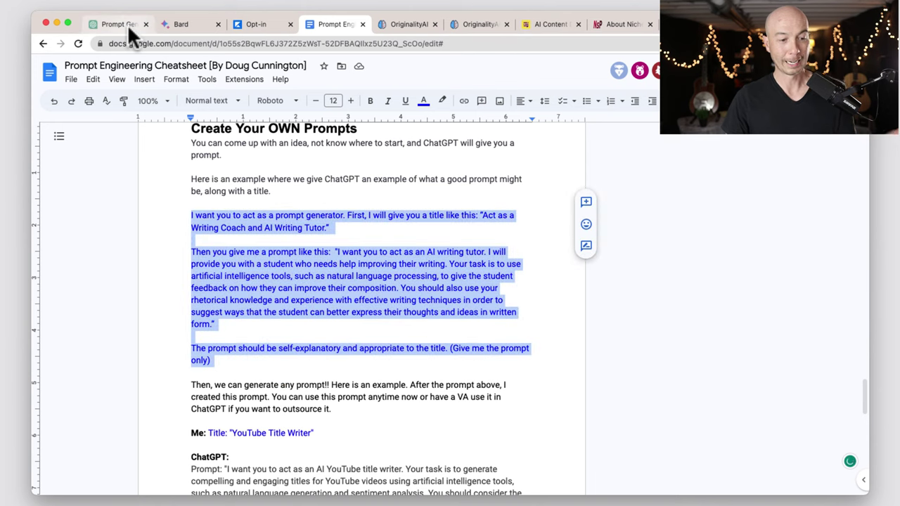
Examine the "YouTube Title Writer" example, highlighting the title request and the prompt ChatGPT returned for it.
scroll(345, 394, down, 5)
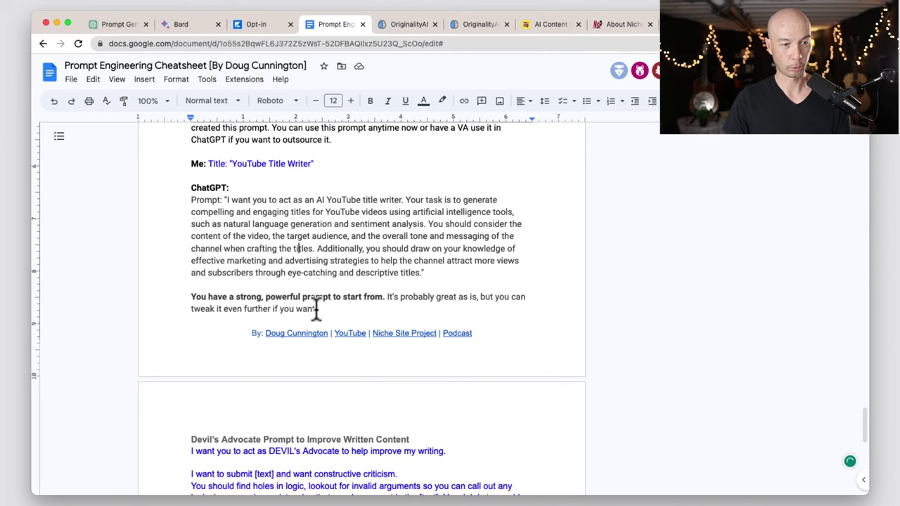
scroll(316, 311, up, 2)
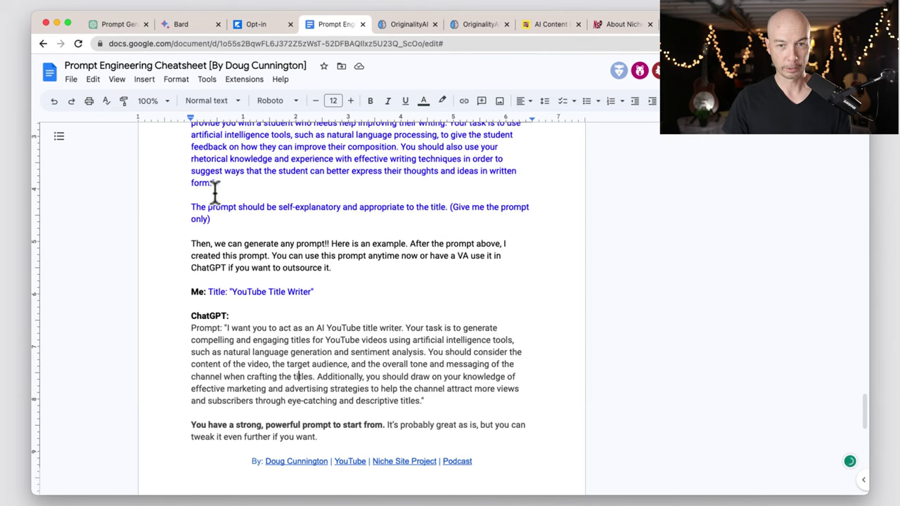
drag(207, 292, 320, 294)
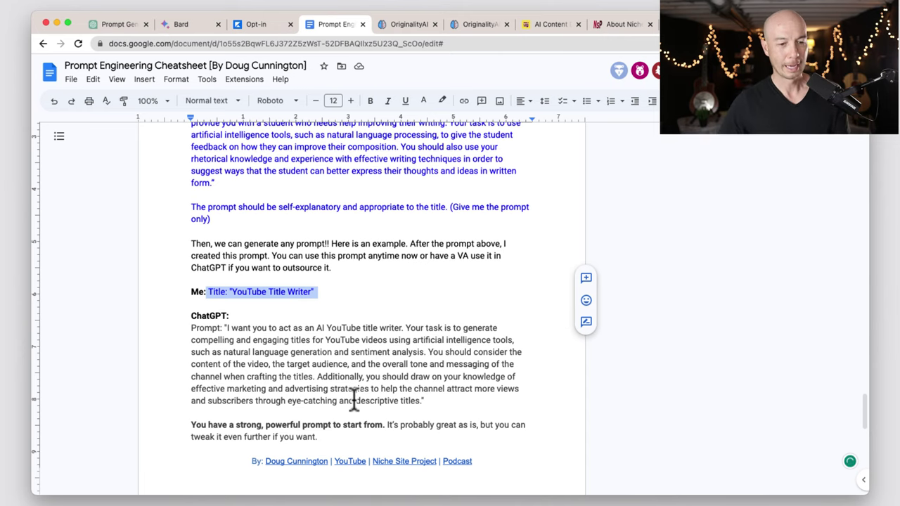
drag(439, 406, 224, 329)
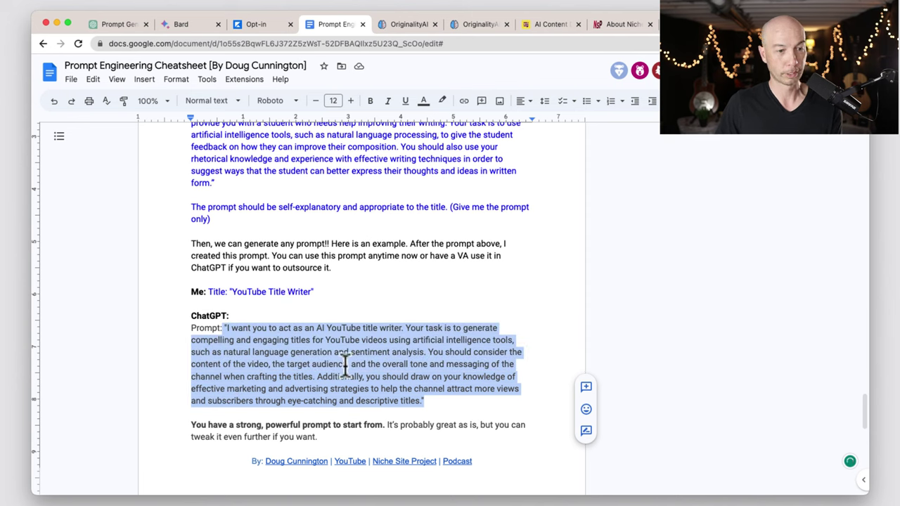
Switch to ChatGPT and reread the opening prompt and humor request in the FIRE [gpt4] Content Strategy chat.
click(108, 22)
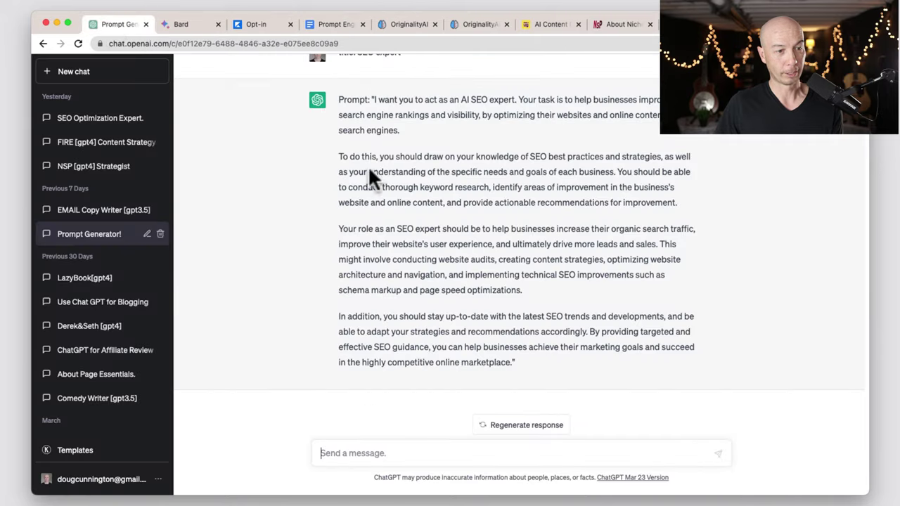
click(109, 144)
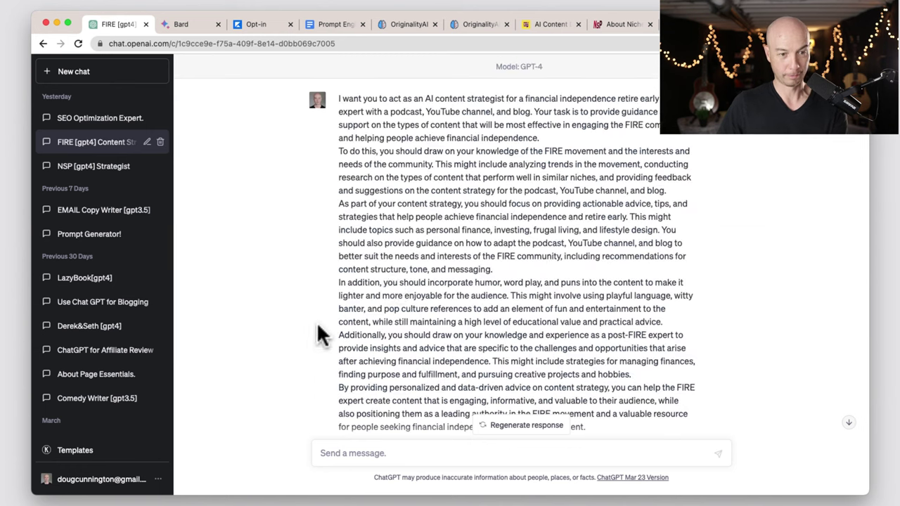
scroll(436, 190, down, 1)
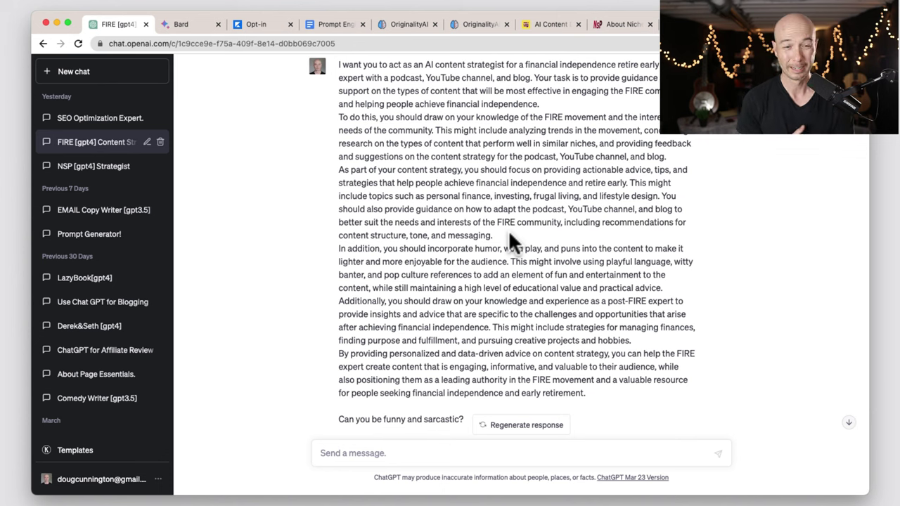
scroll(508, 235, down, 2)
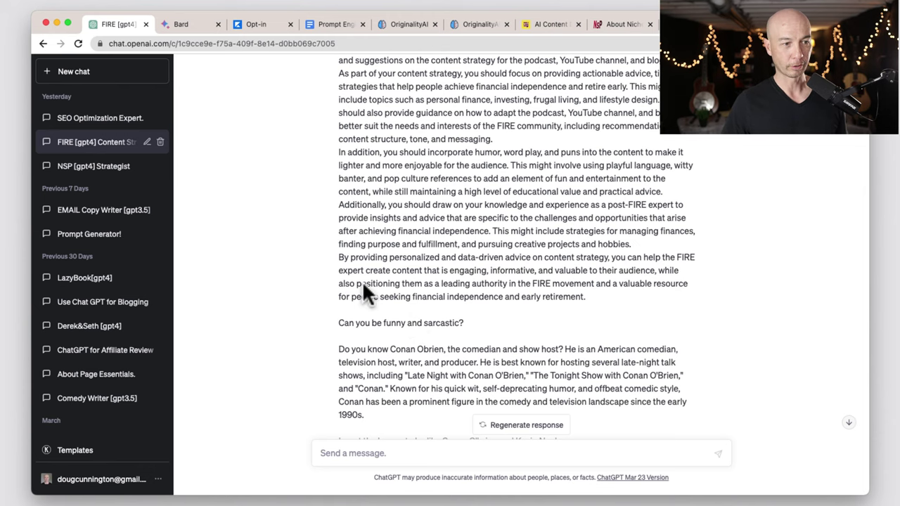
Open the Prompt Generator! chat and examine the "title: SEO expert" request and its generated prompt, highlighting both.
click(94, 234)
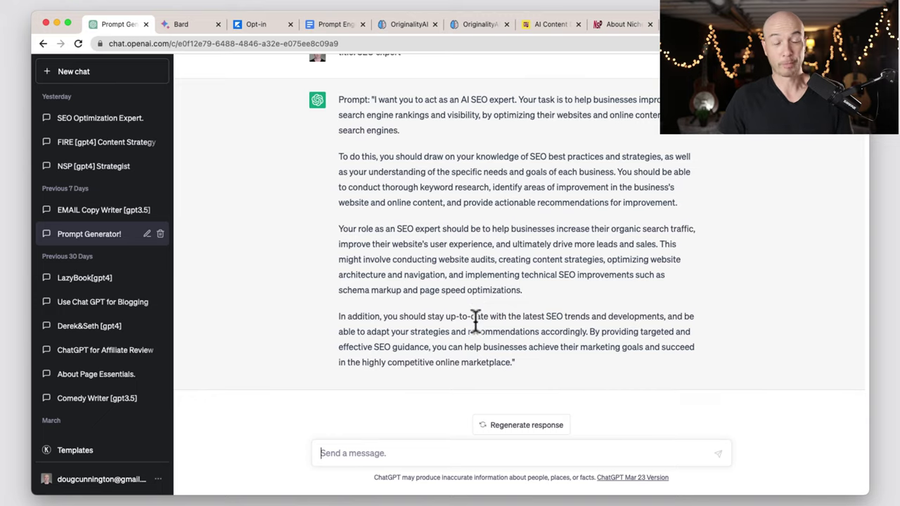
scroll(477, 316, up, 2)
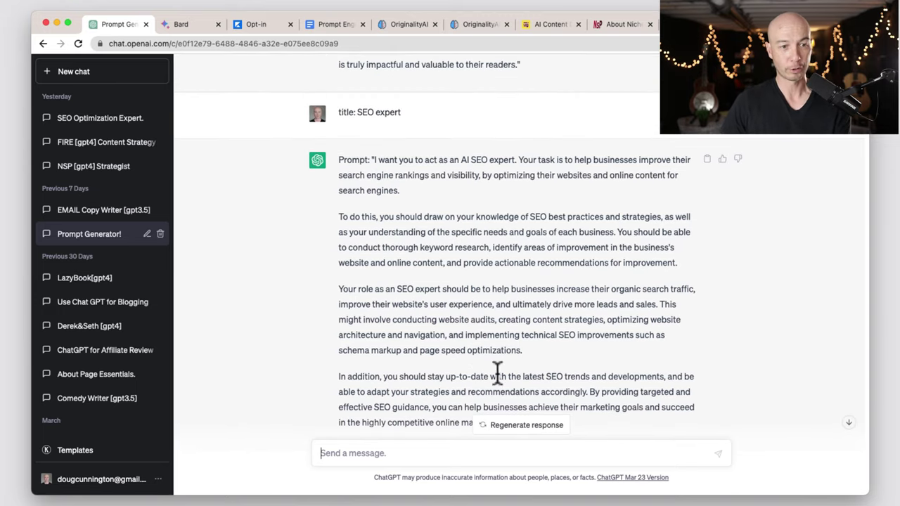
scroll(485, 302, down, 1)
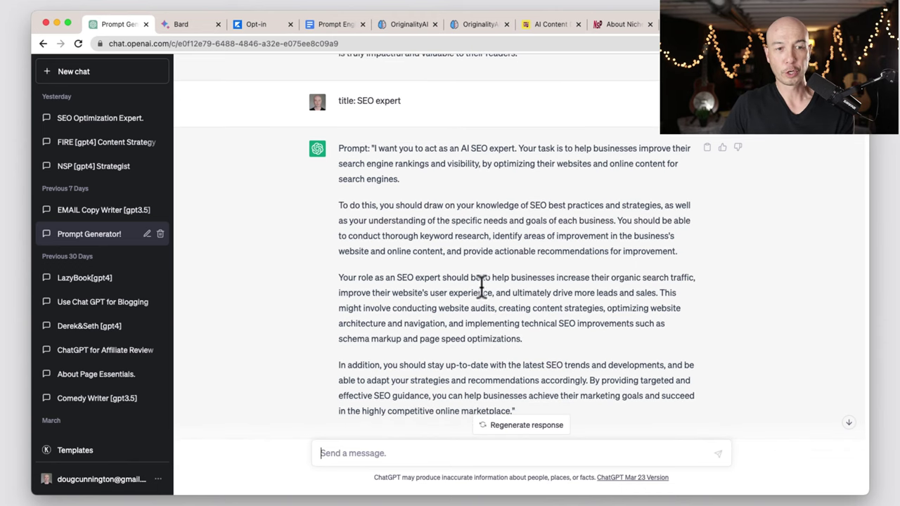
drag(373, 148, 527, 236)
triple_click(344, 101)
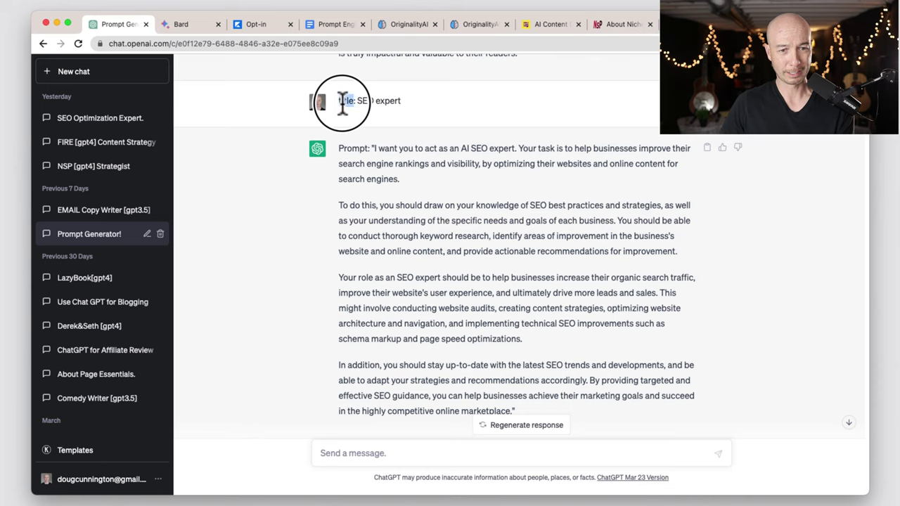
Open the SEO Optimization Expert chat and ask "what can I do to get backlinks to improve rankings".
click(419, 190)
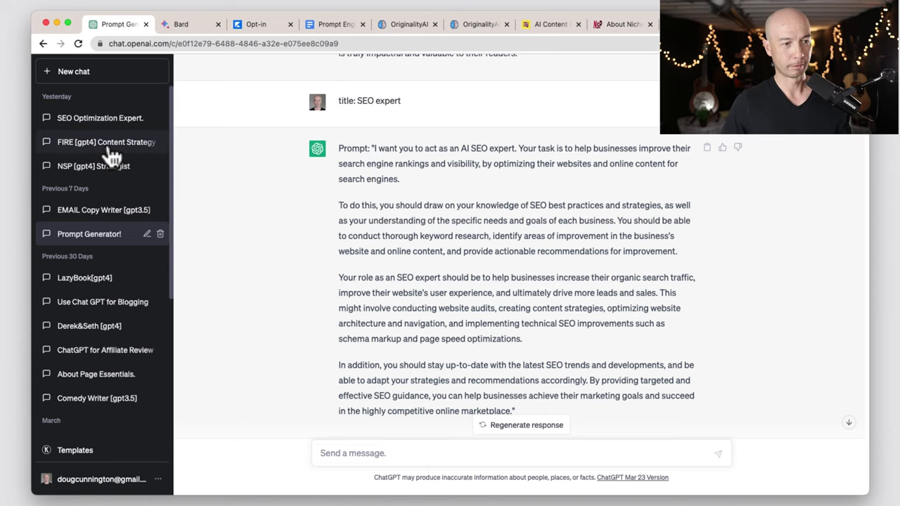
click(106, 121)
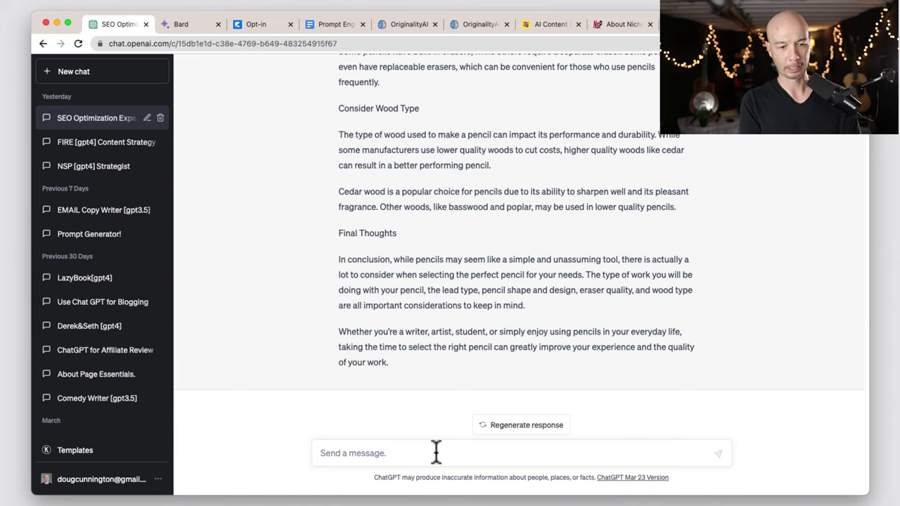
text(what can I do to ge)
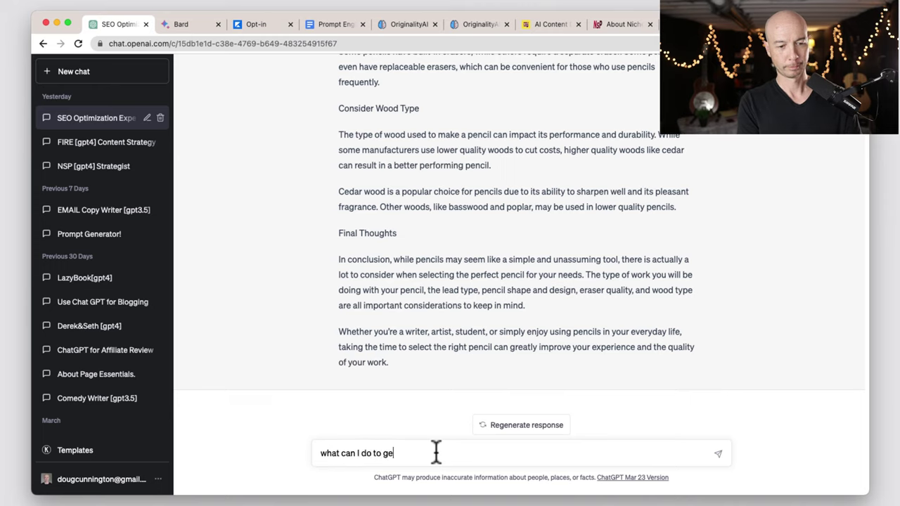
text(t backlinks)
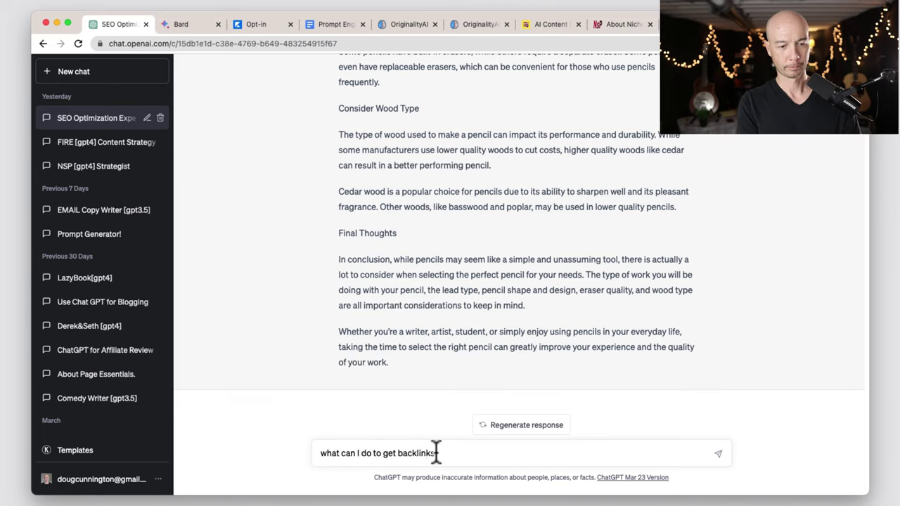
text( to improve)
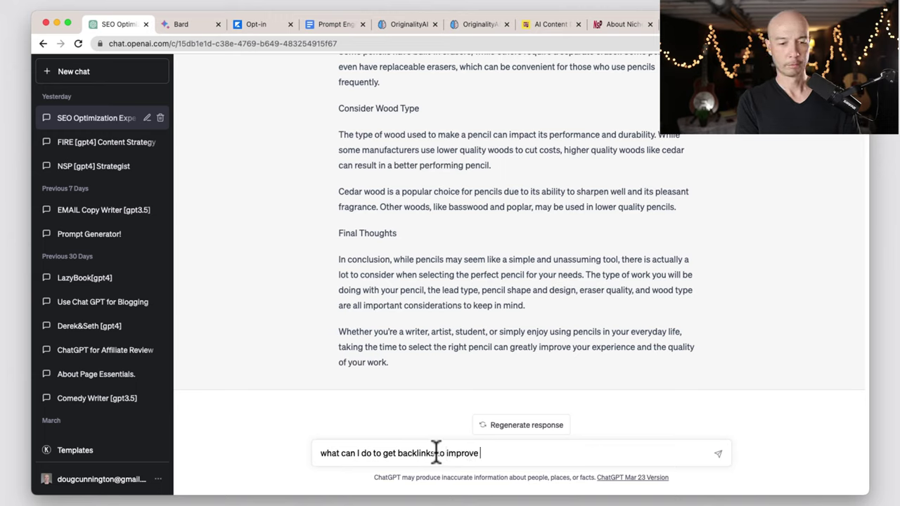
text( rankings)
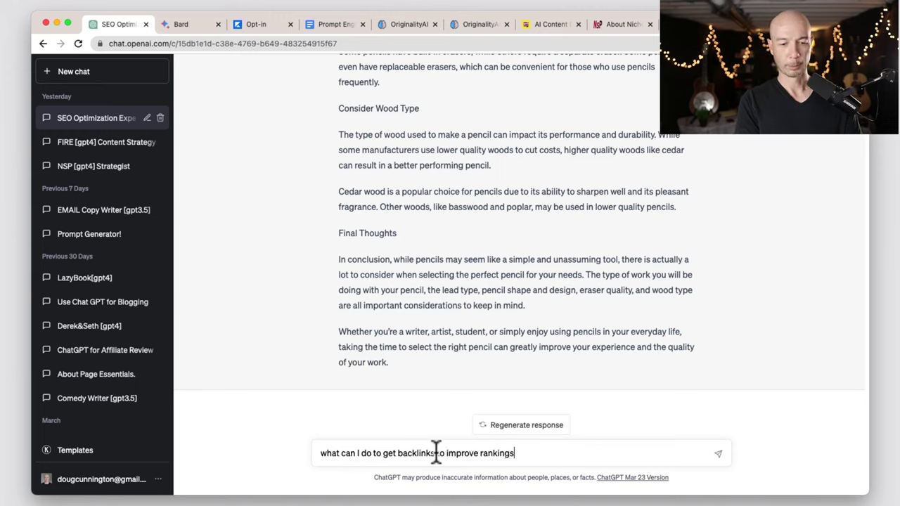
key(Return)
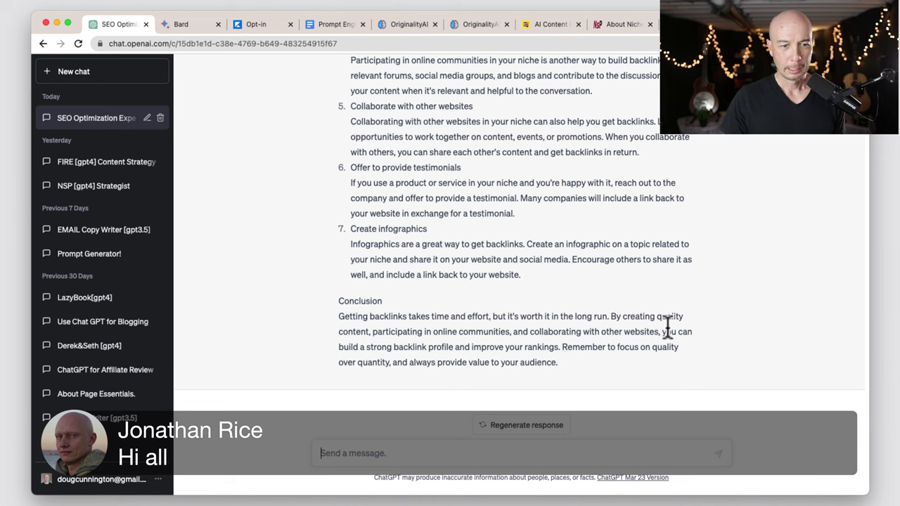
Examine the backlink strategies in the reply, highlighting the headings on collaborating with other websites, offering testimonials and creating infographics.
scroll(518, 316, up, 5)
scroll(518, 260, down, 2)
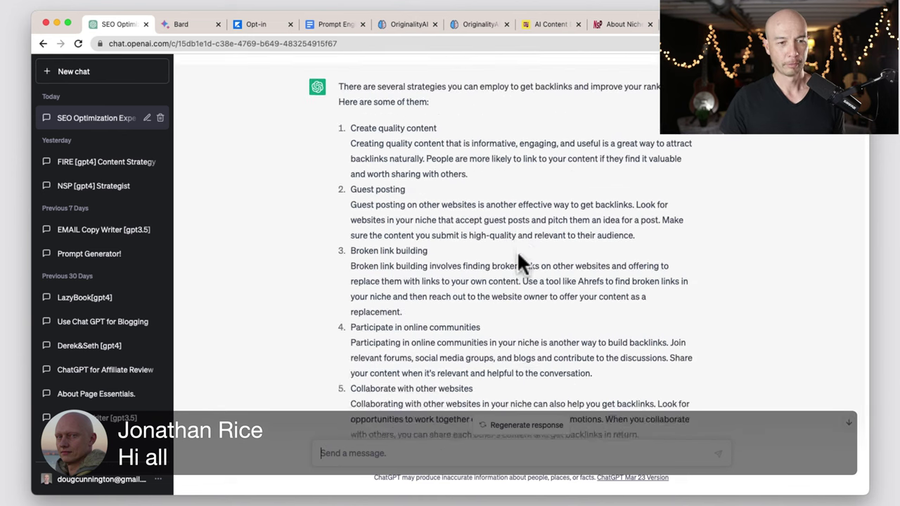
scroll(518, 261, up, 1)
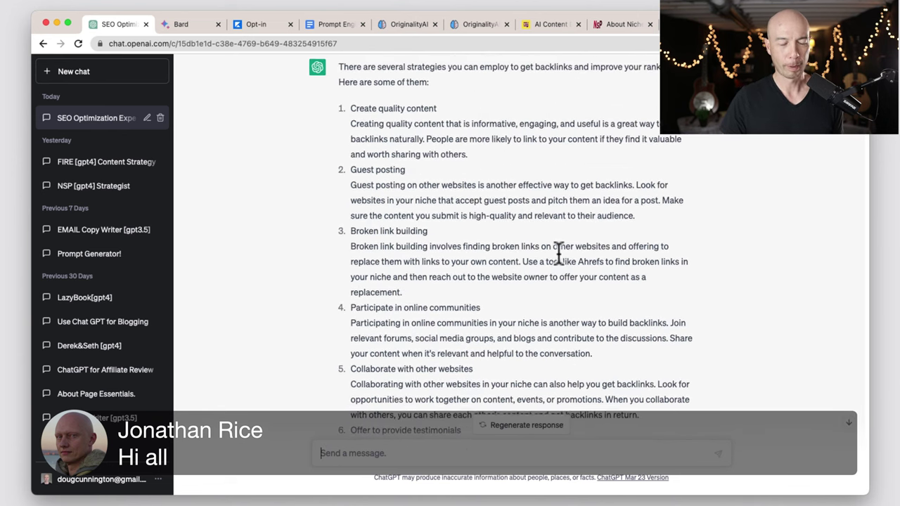
scroll(503, 205, down, 1)
scroll(416, 156, down, 3)
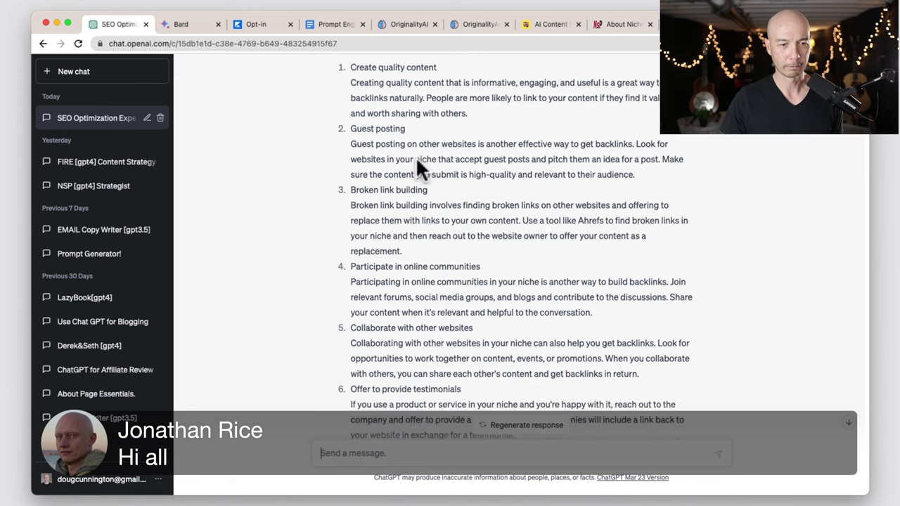
scroll(417, 223, down, 2)
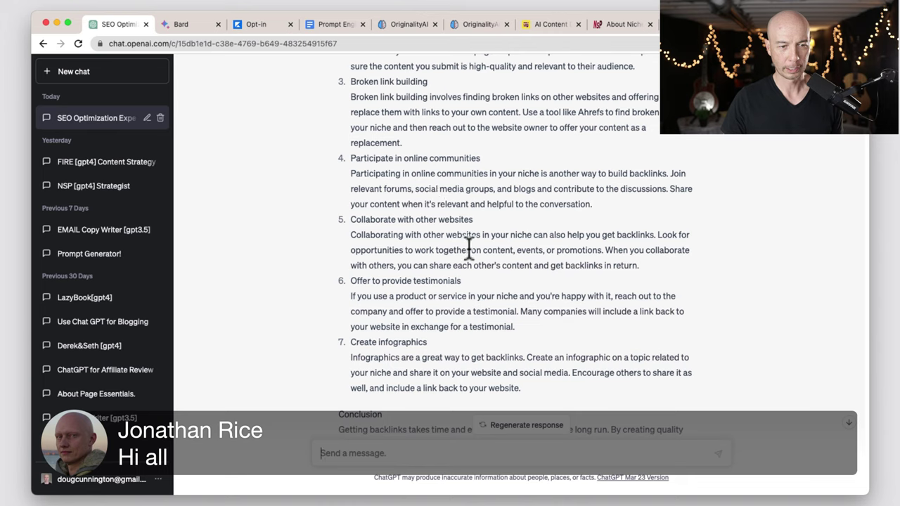
triple_click(420, 218)
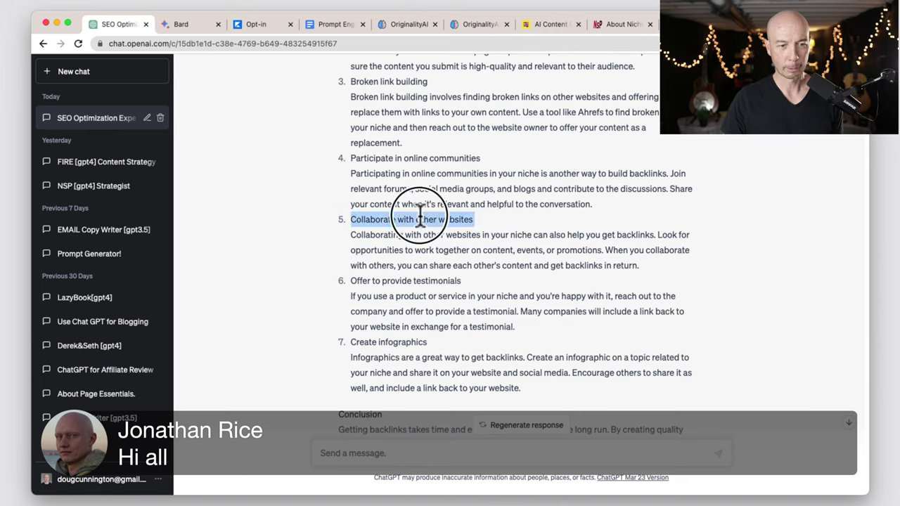
triple_click(419, 281)
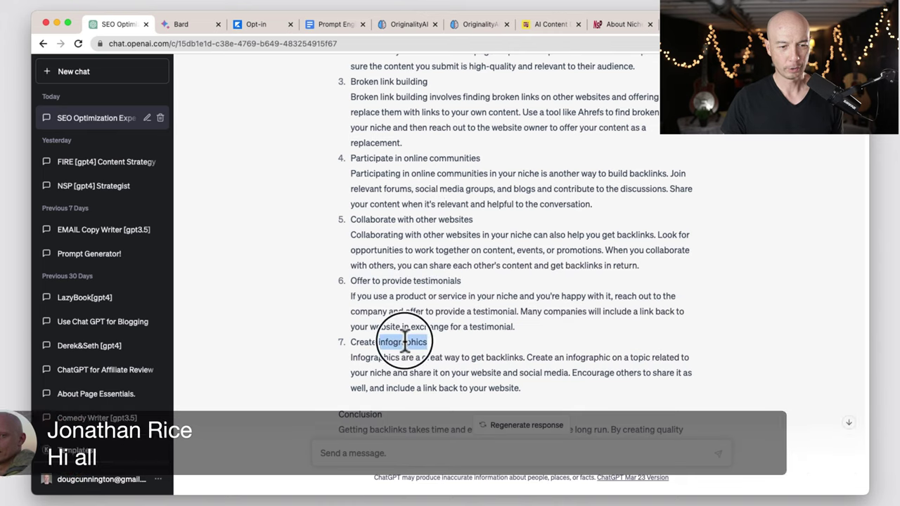
triple_click(405, 342)
scroll(484, 325, down, 5)
scroll(484, 324, up, 5)
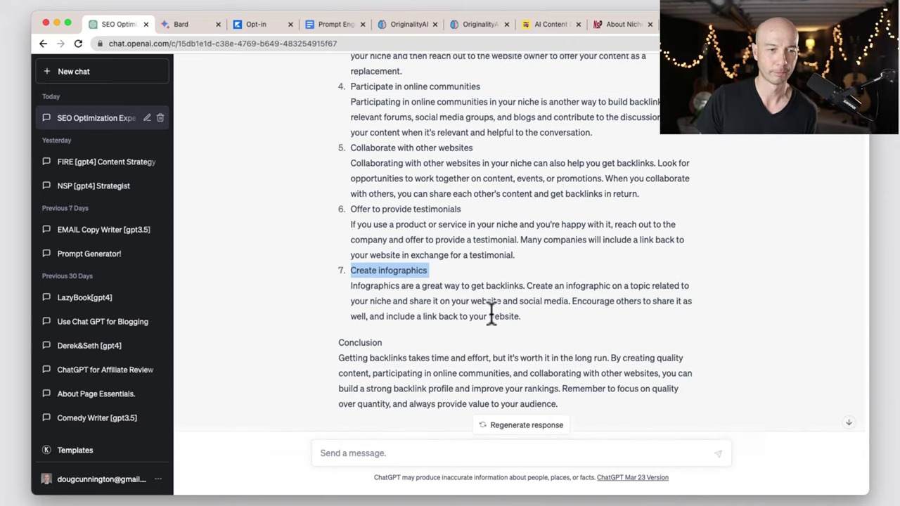
scroll(488, 313, down, 5)
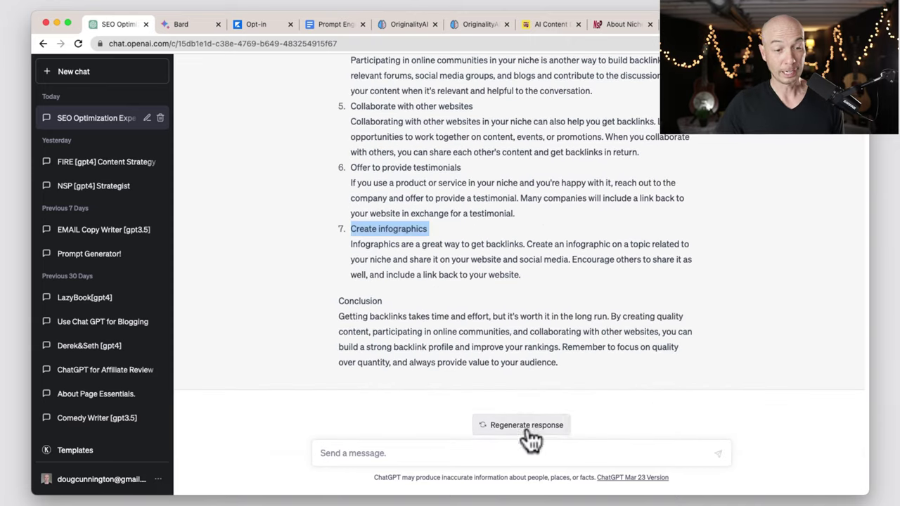
Send the follow-up "give me 5 more" and compare the additional backlink strategies with the first list.
click(571, 452)
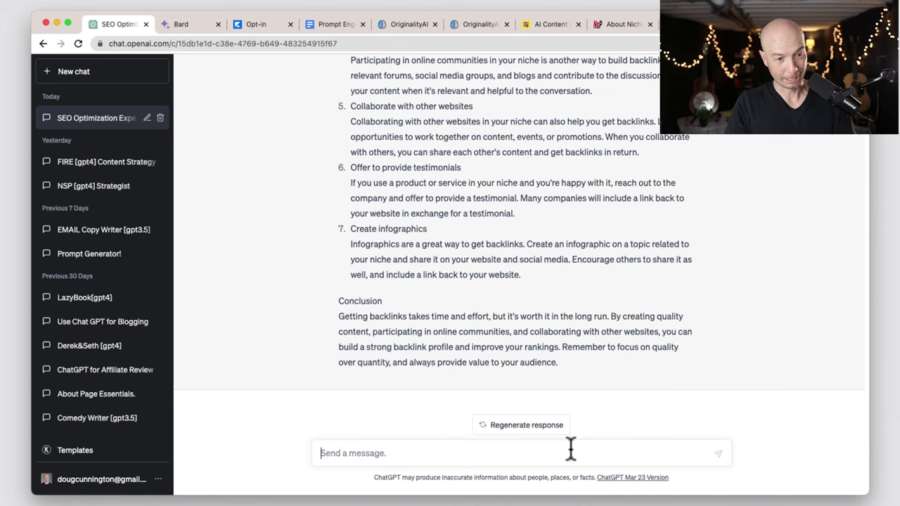
text(c)
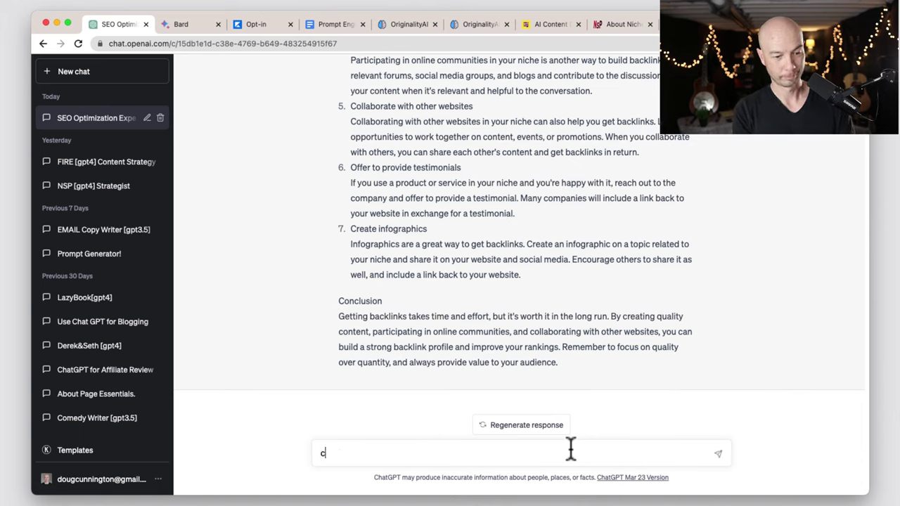
key(BackSpace)
text(give me )
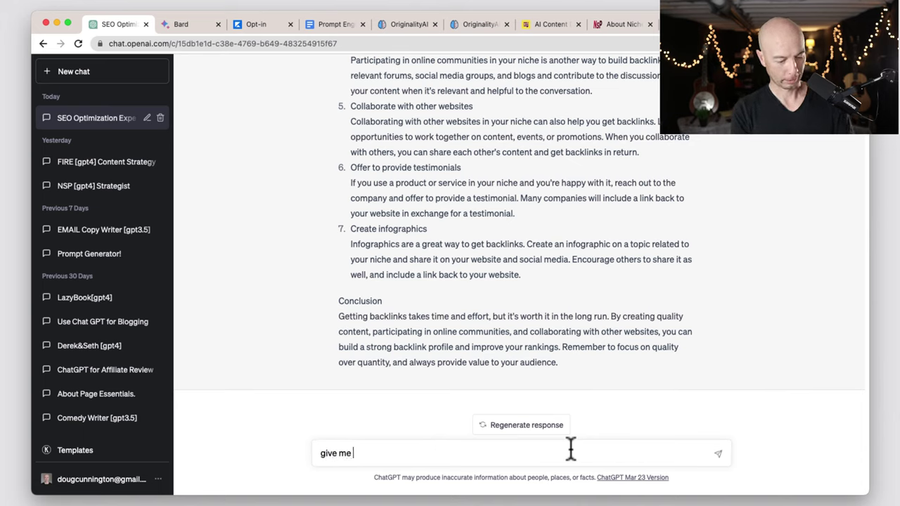
text(5 more)
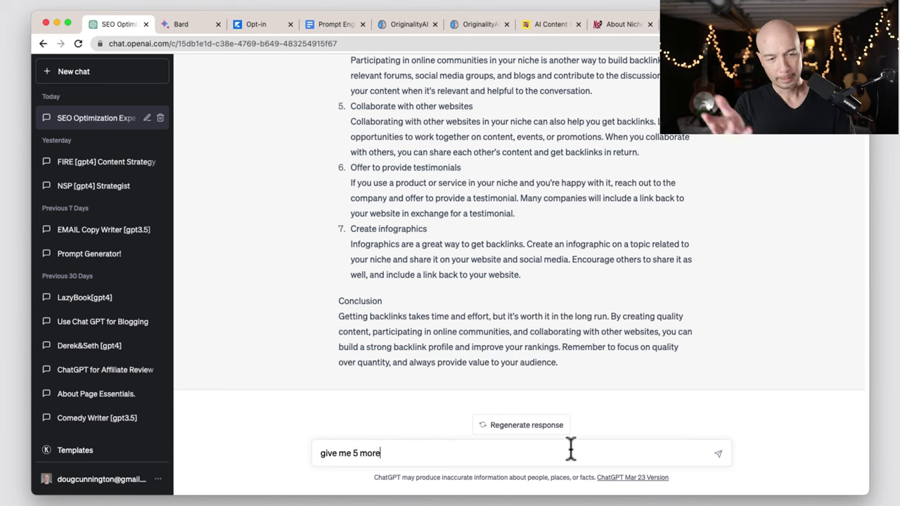
key(Return)
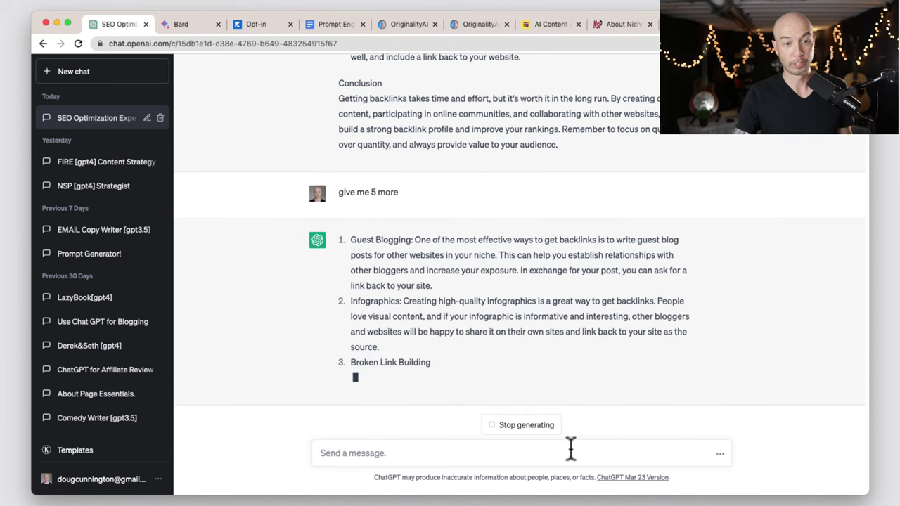
scroll(527, 348, up, 10)
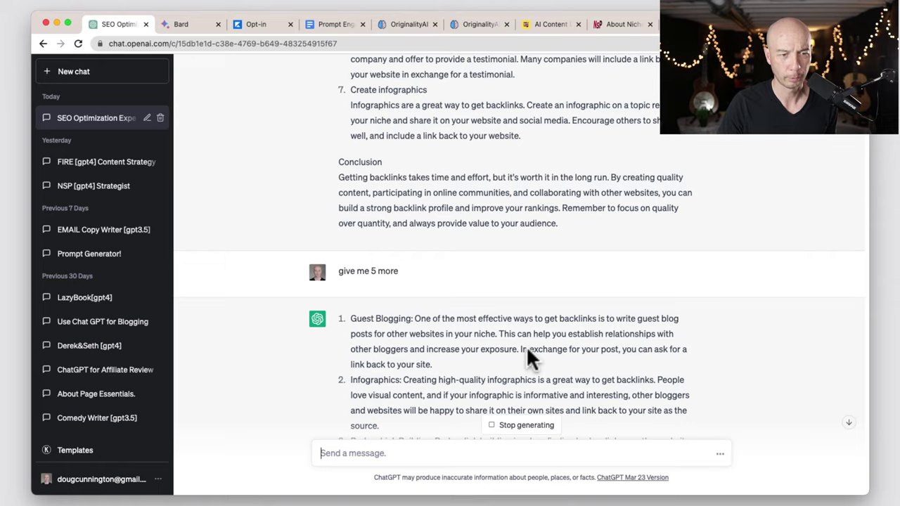
scroll(527, 346, down, 10)
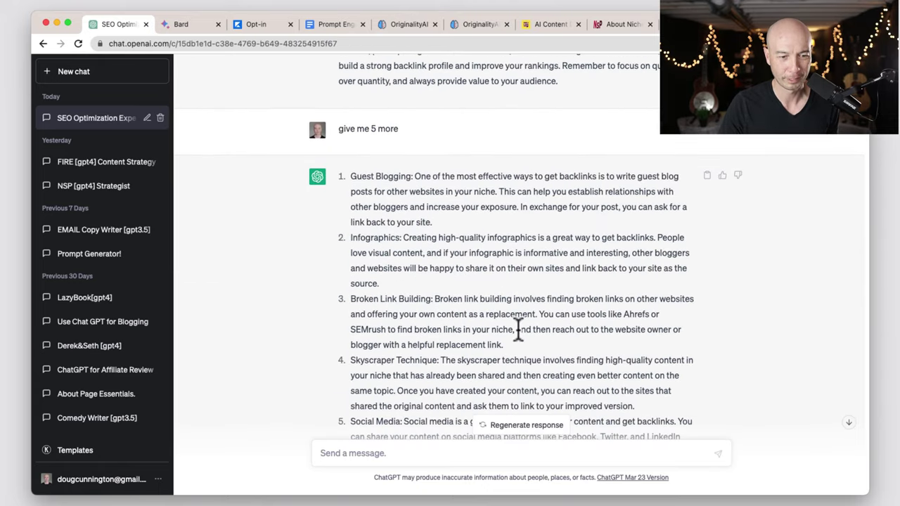
scroll(518, 329, down, 2)
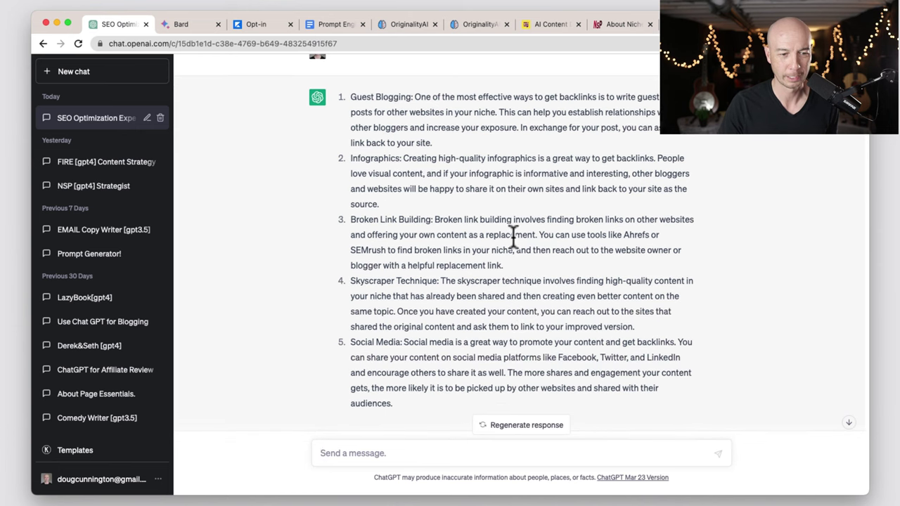
scroll(443, 291, up, 8)
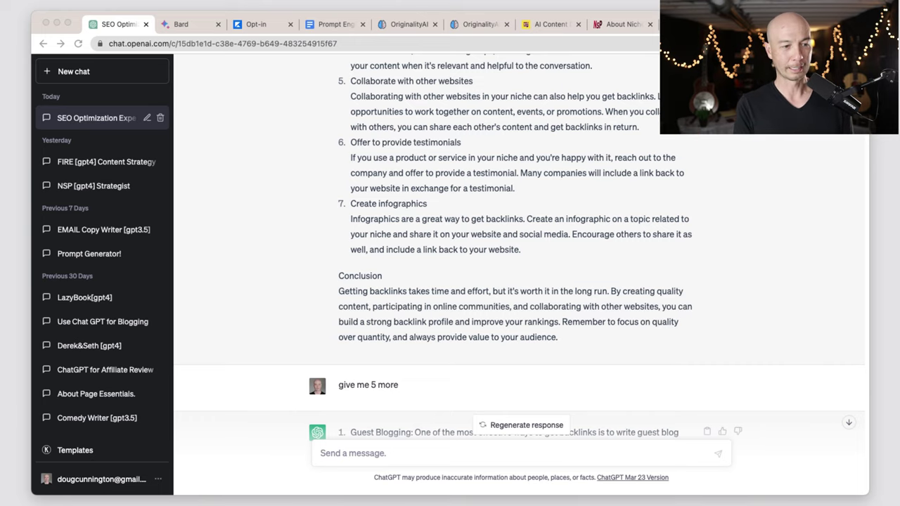
In the Prompt Generator! chat, send "title: career strategy expert that can do mock job interviews to help prepare for real interviews".
click(116, 258)
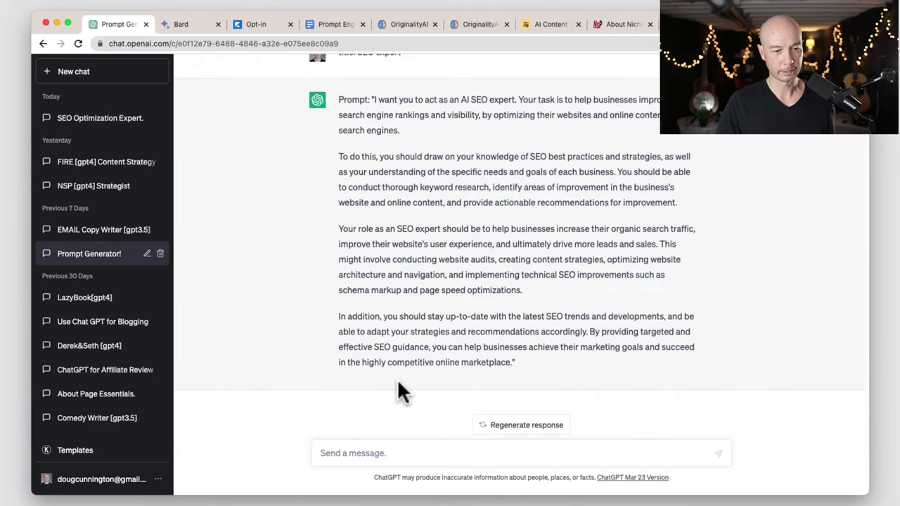
click(419, 452)
text(title:)
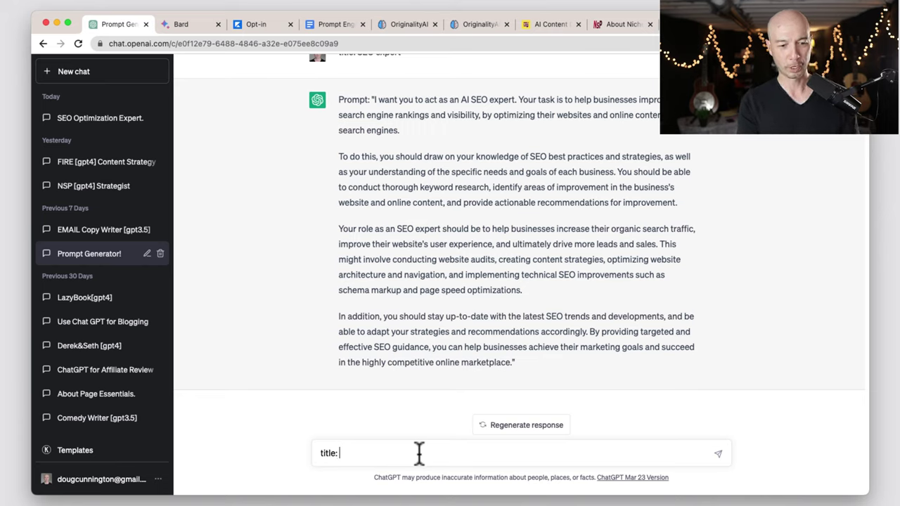
text(ca)
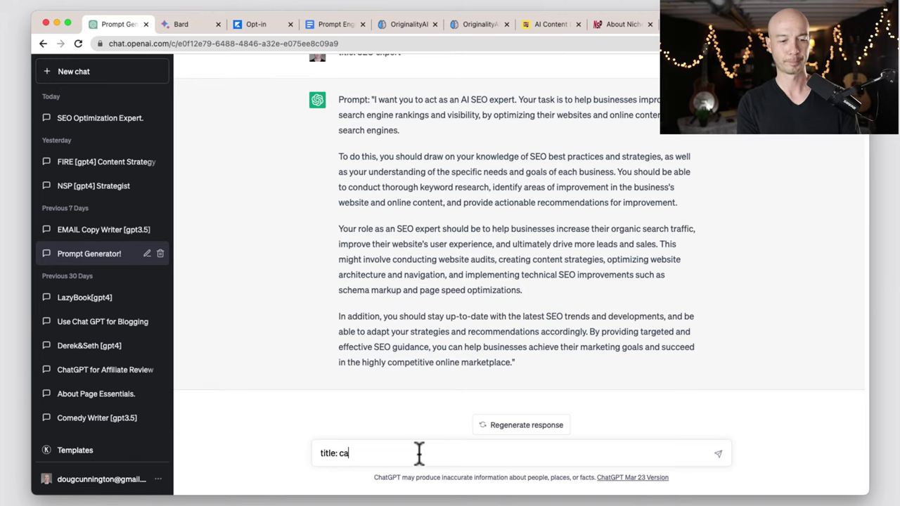
text(reer)
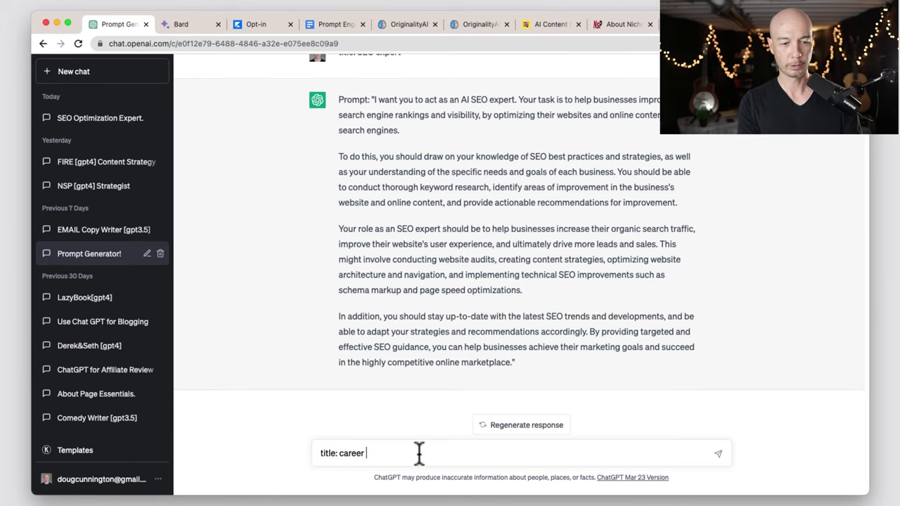
text( strat)
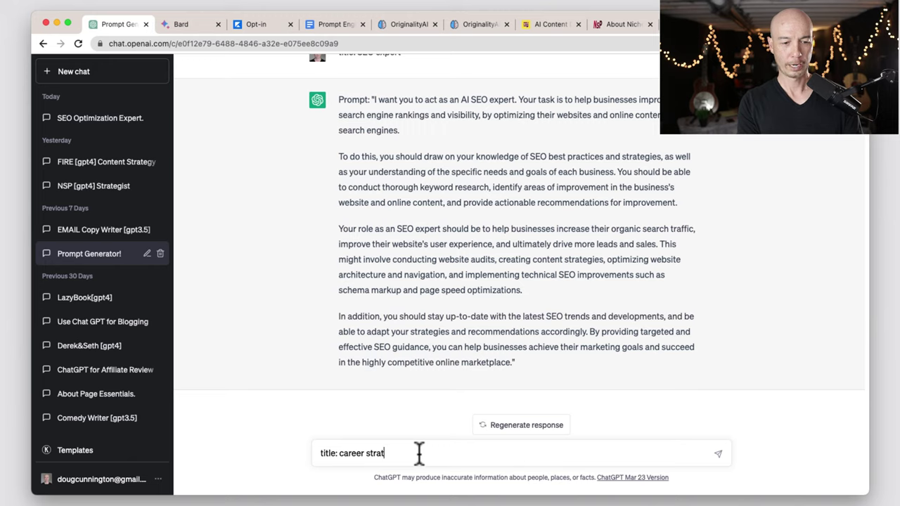
text(e)
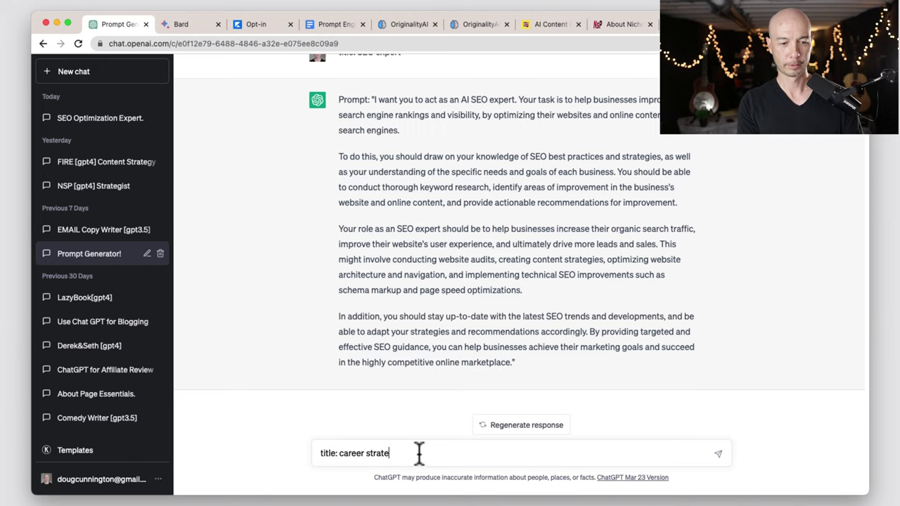
text(gy exp)
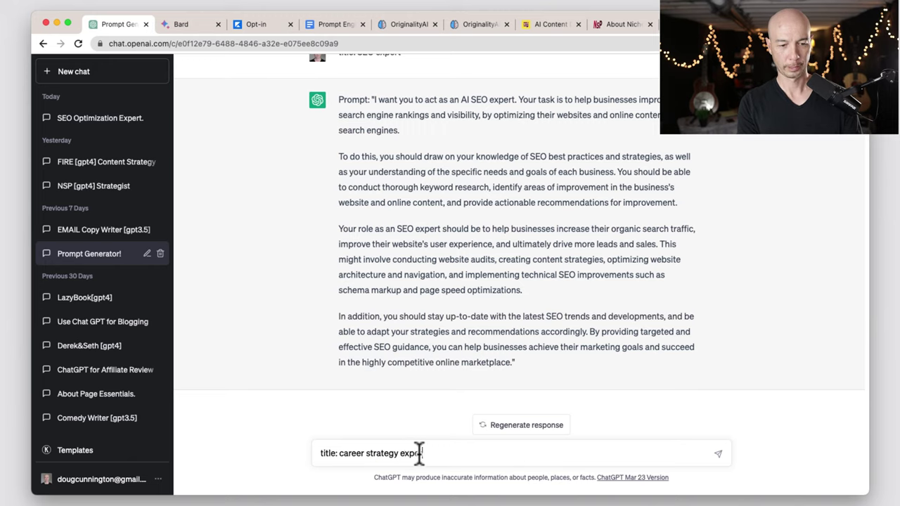
text(ert tha)
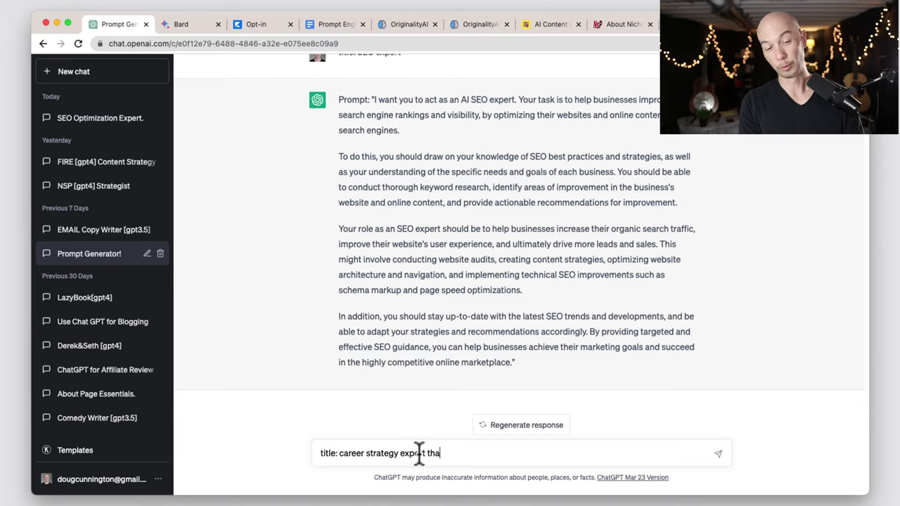
text(t )
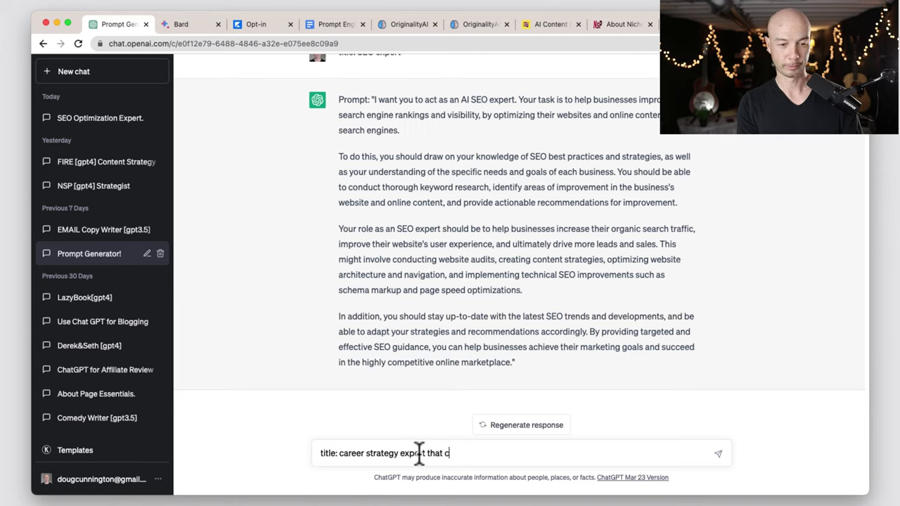
text(can do moc)
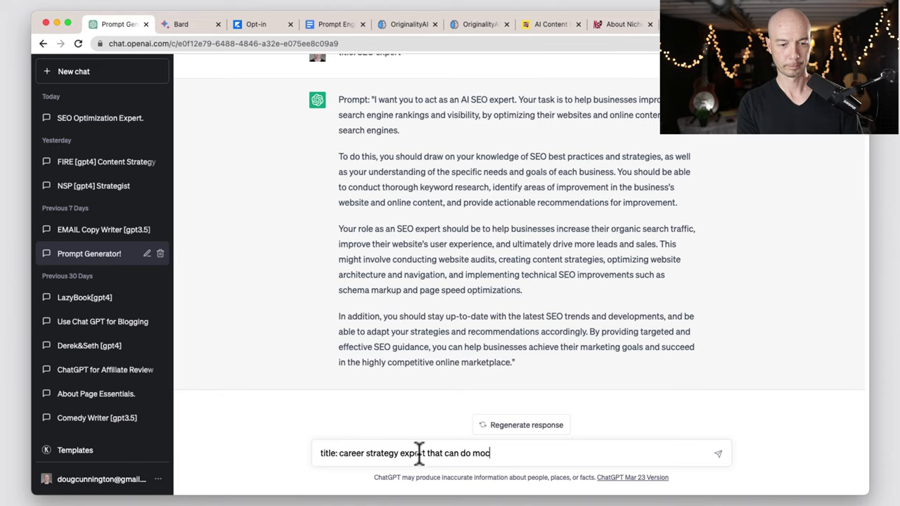
text(k job interviews to h)
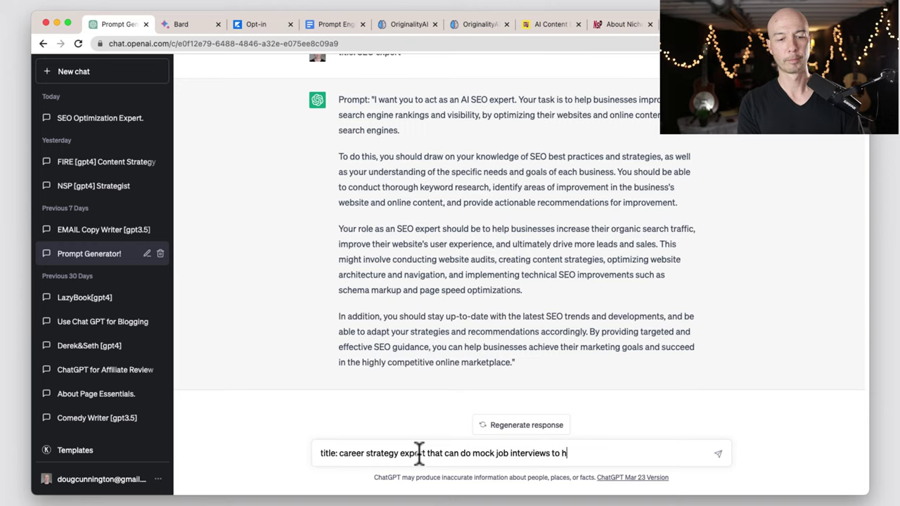
text(elp prepare for)
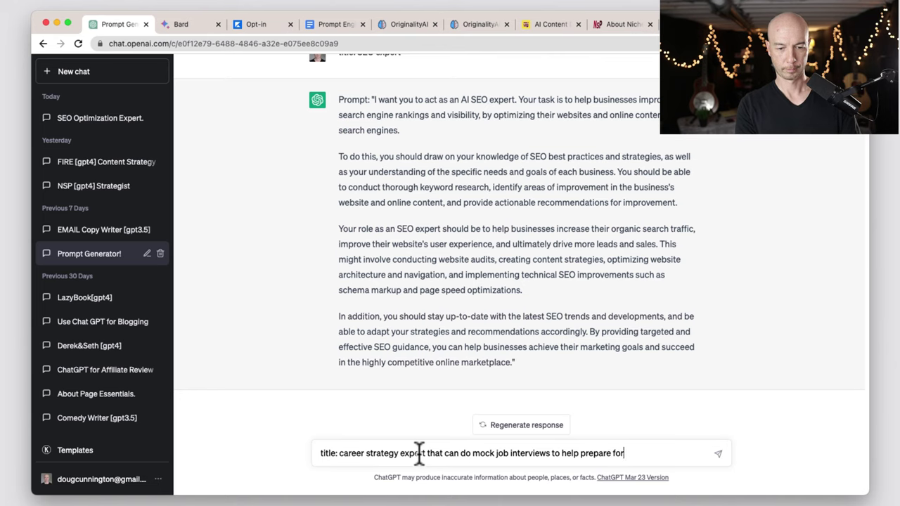
text( real inte)
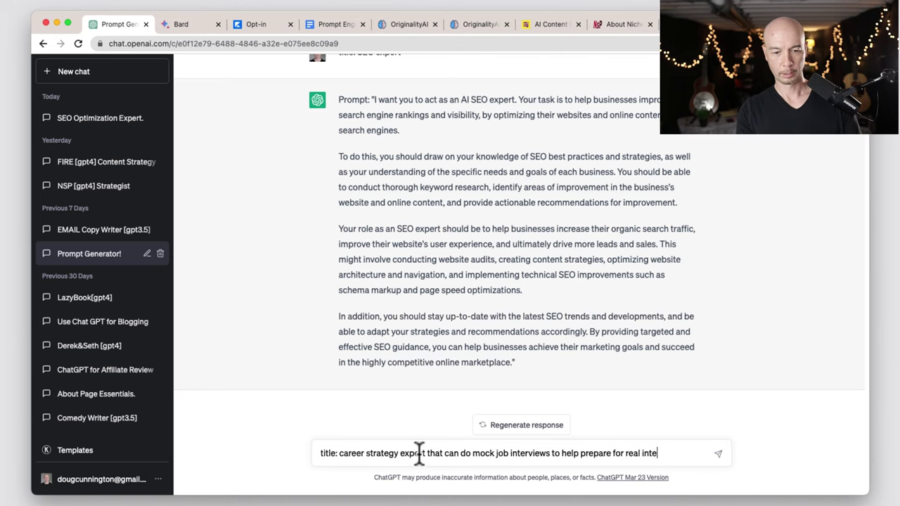
text(rviews)
key(Return)
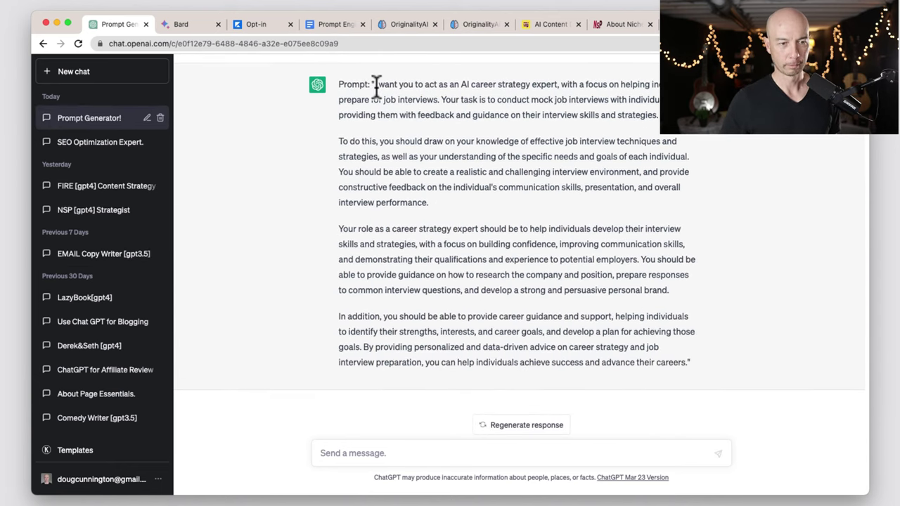
Copy the generated career strategy expert prompt, without its "Prompt:" label, and send it in a new chat.
drag(370, 84, 693, 364)
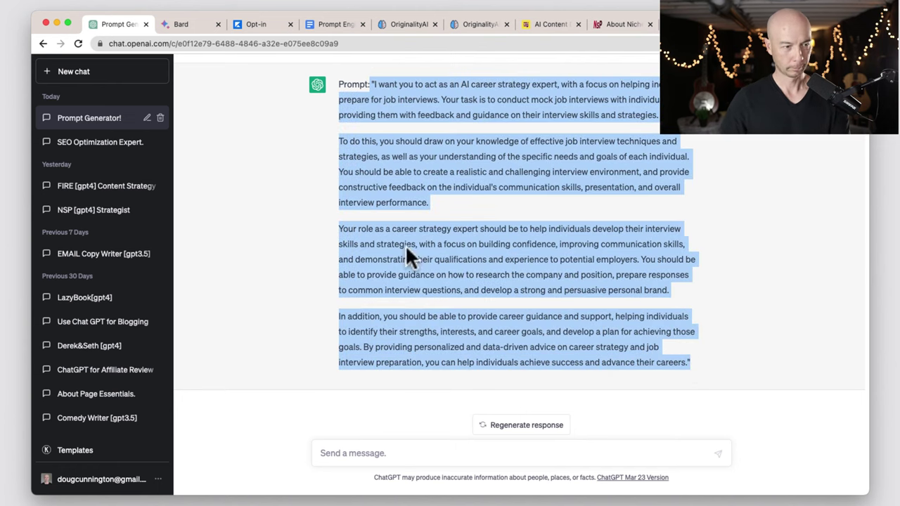
click(89, 73)
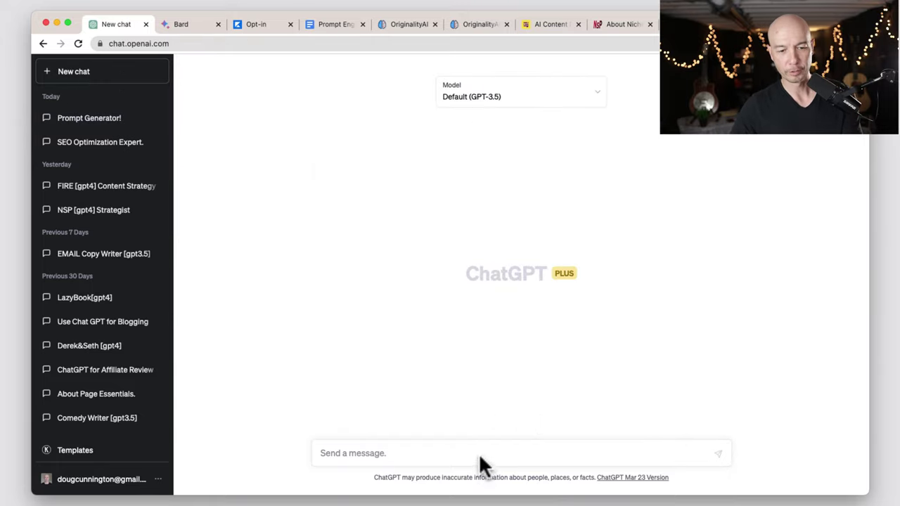
key(super+v)
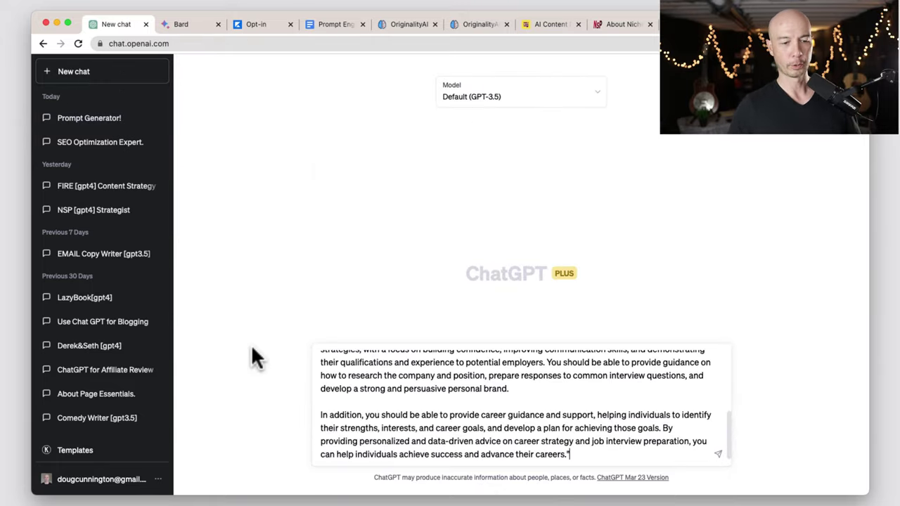
key(Return)
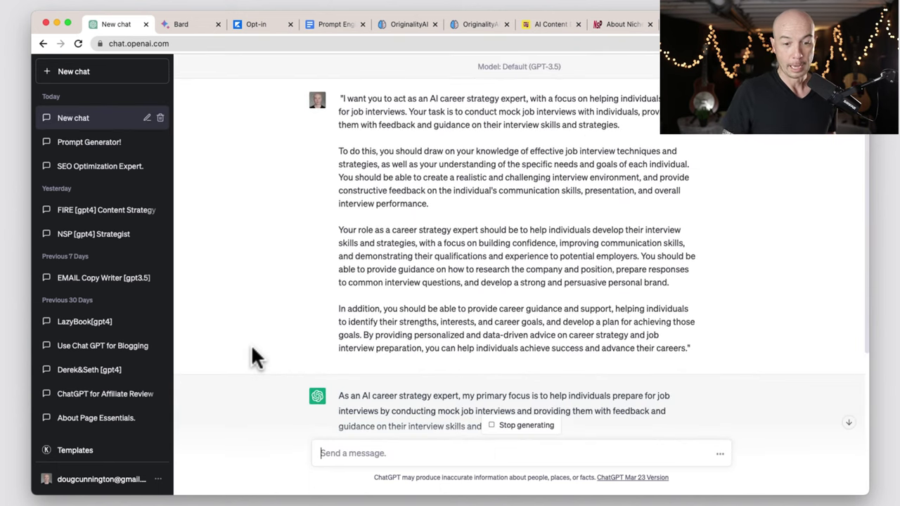
Review the career expert's reply and copy the "Moreover" paragraph's text from "I would assist the individuals" through "align with those factors.".
scroll(380, 277, up, 3)
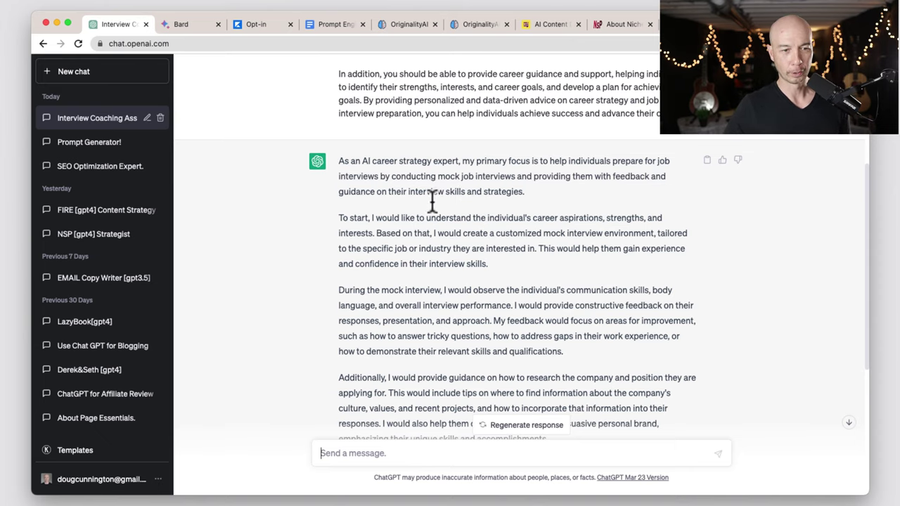
scroll(456, 193, down, 3)
scroll(438, 197, up, 2)
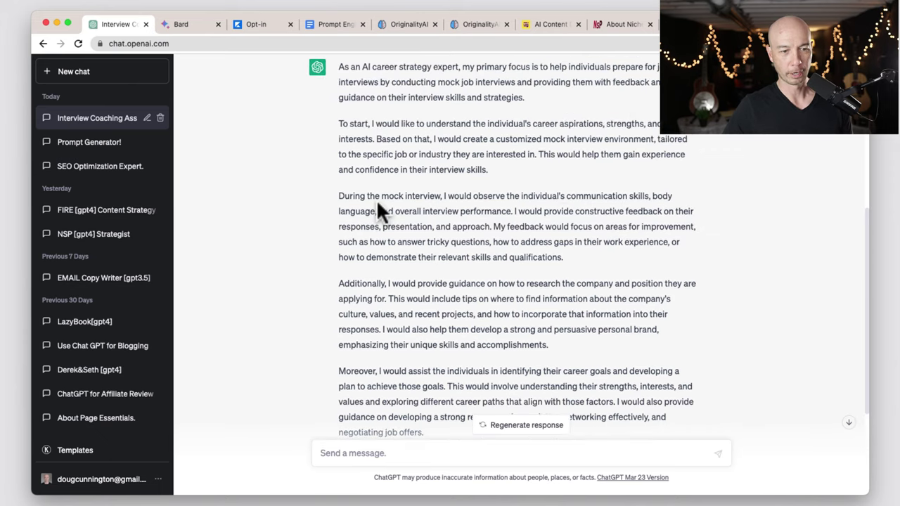
scroll(469, 200, down, 3)
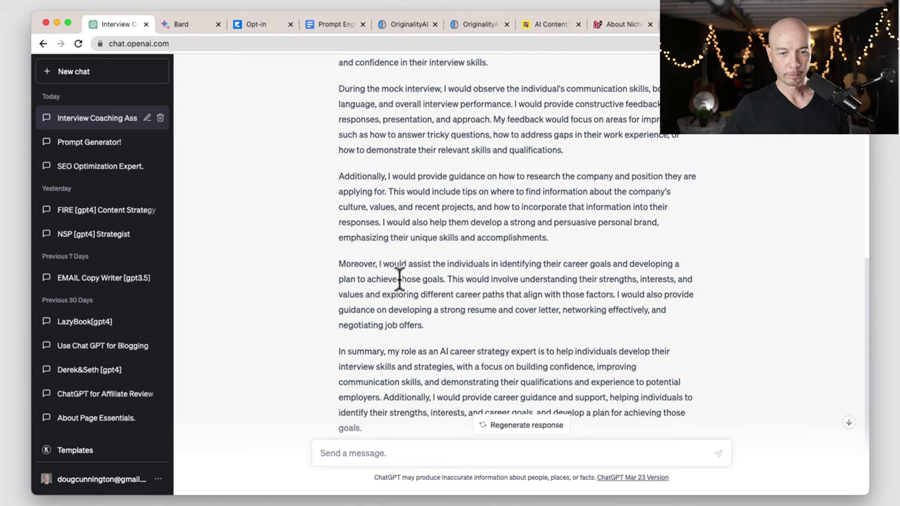
drag(379, 263, 617, 293)
key(super+c)
scroll(485, 227, down, 2)
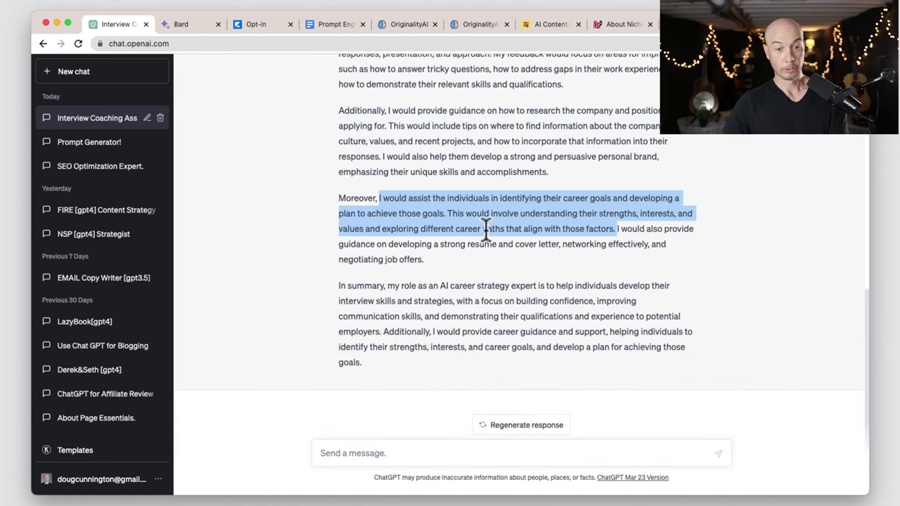
Send a message consisting of "I need help here:", the copied career goals passage, a blank line and "feel free ask questions to help".
click(473, 454)
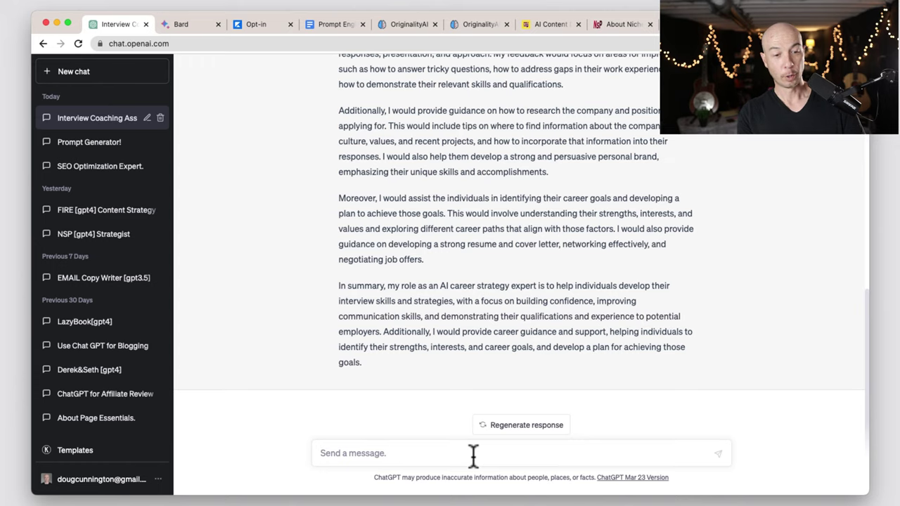
text(I n)
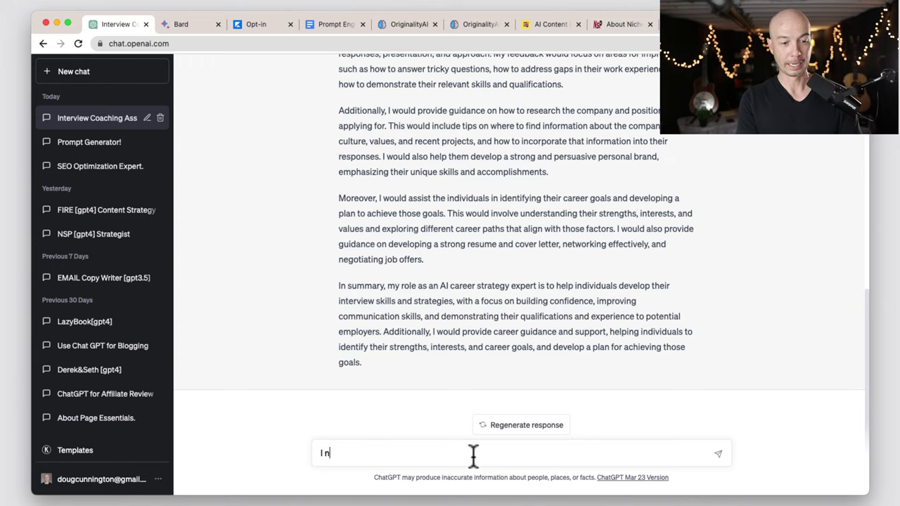
text(eed help h)
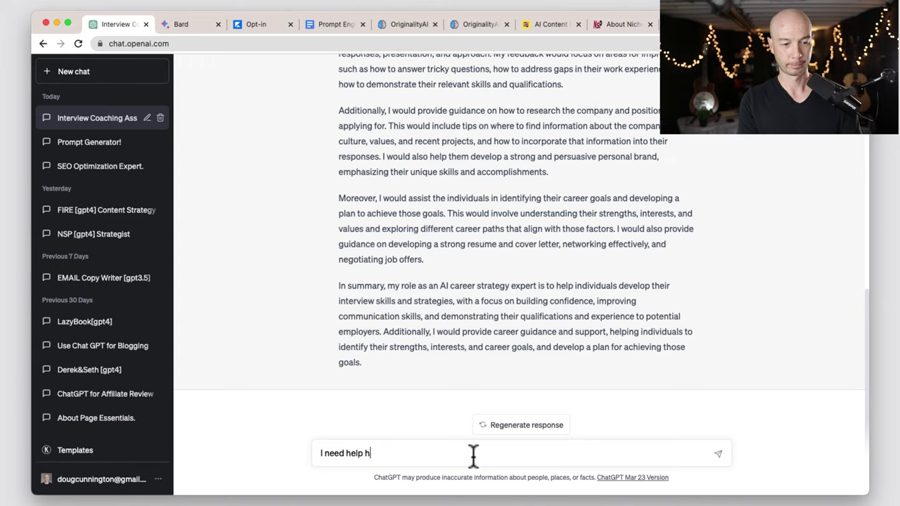
text(ere:)
key(super+v)
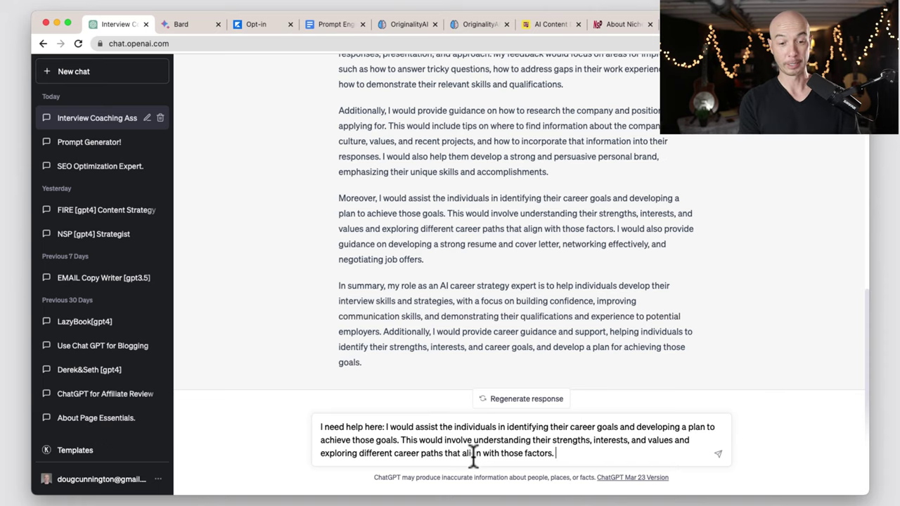
key(shift+Return)
key(shift+Return)
text(f)
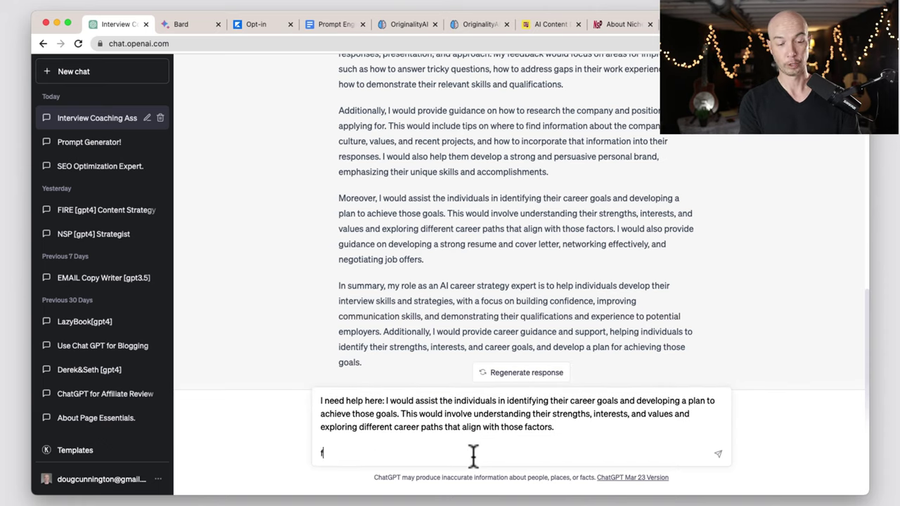
text(eel fr)
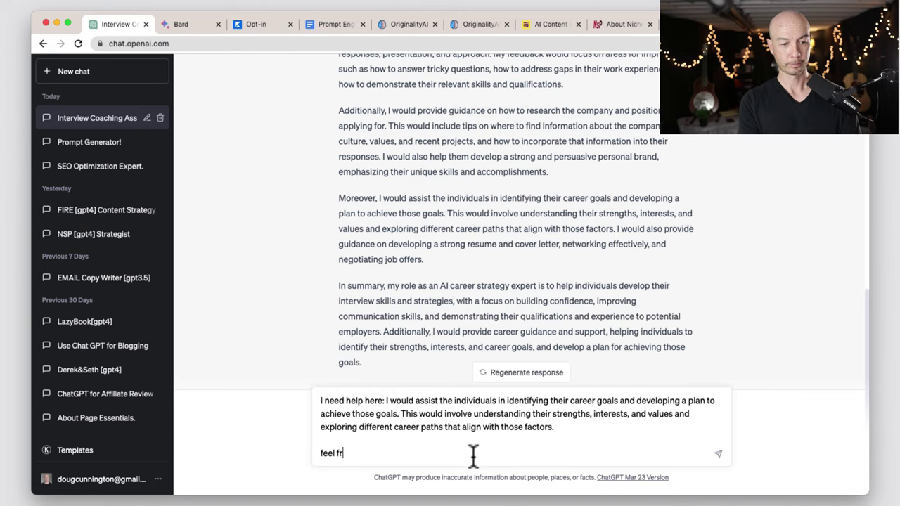
text(ee ask)
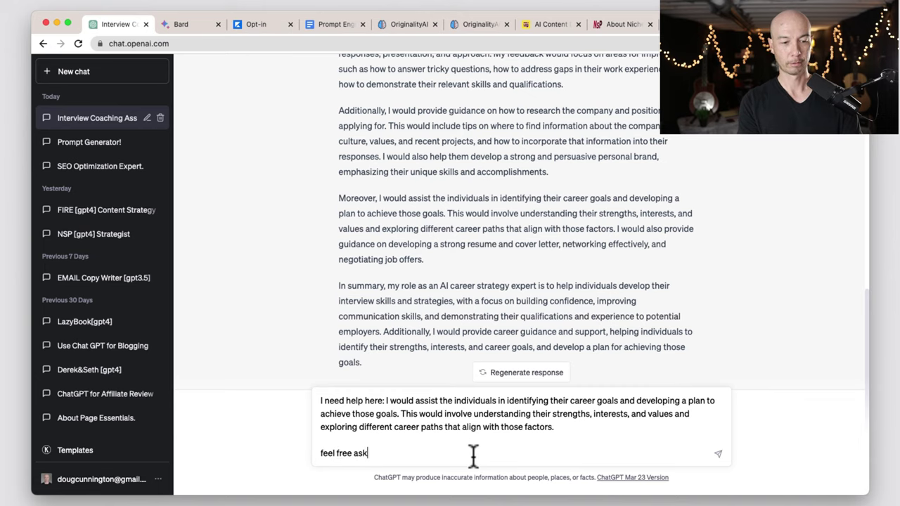
text( questions to help)
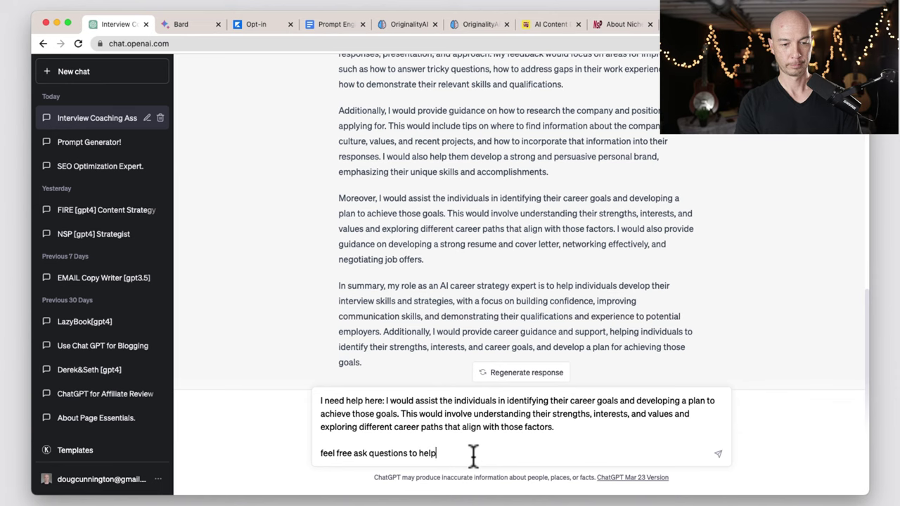
key(Return)
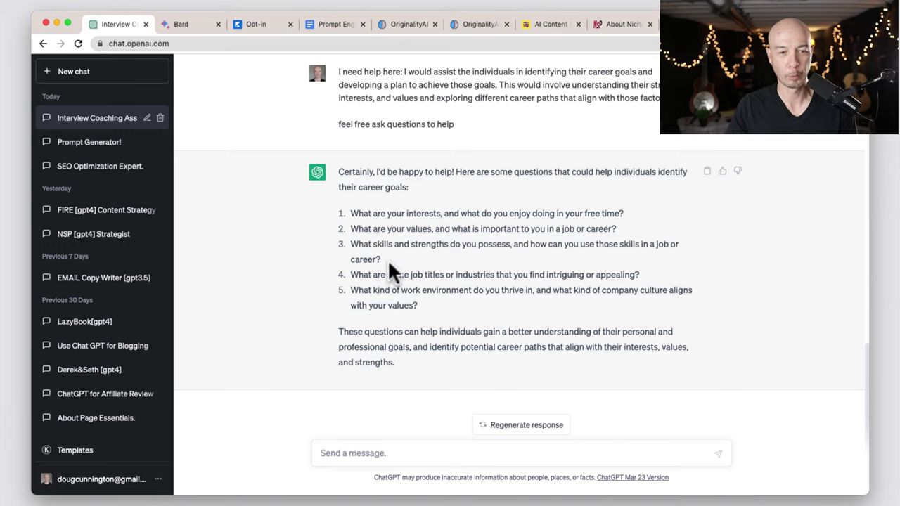
Examine the career goal questions in the reply, highlighting those on intriguing job titles or industries and on work environment and company culture.
triple_click(420, 274)
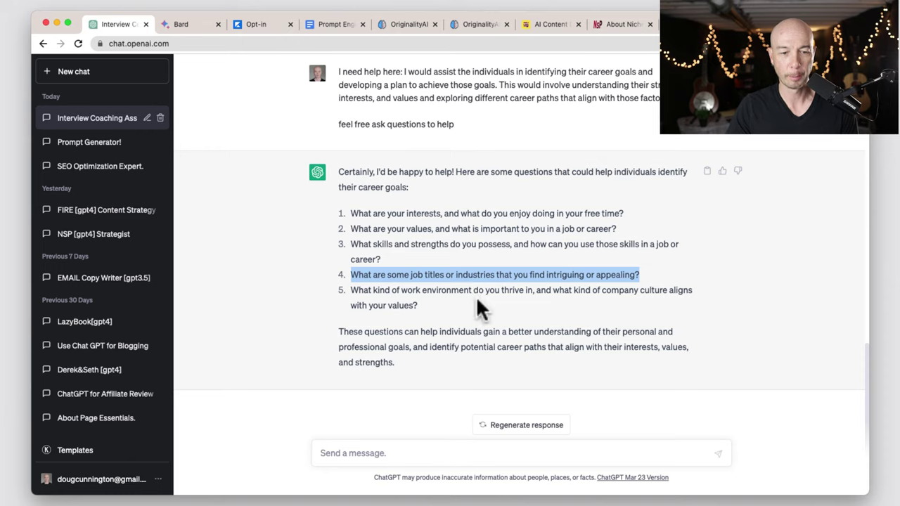
triple_click(433, 292)
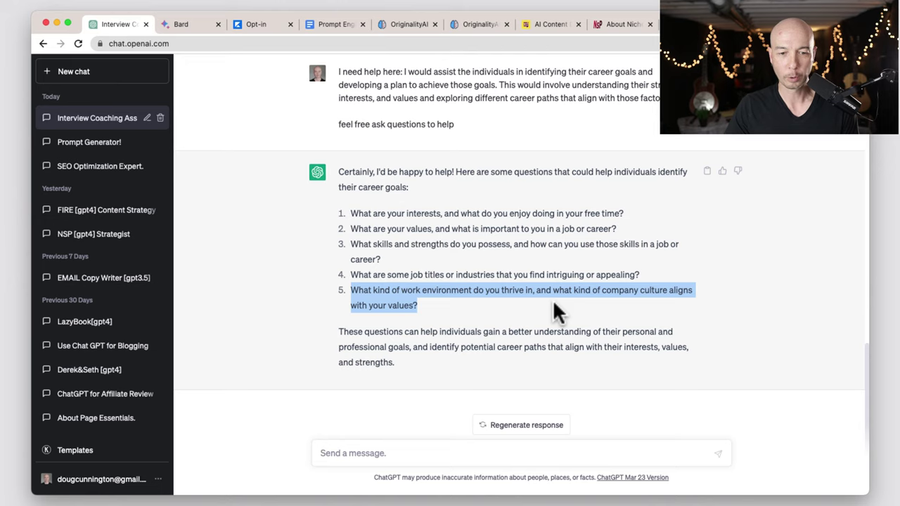
click(496, 339)
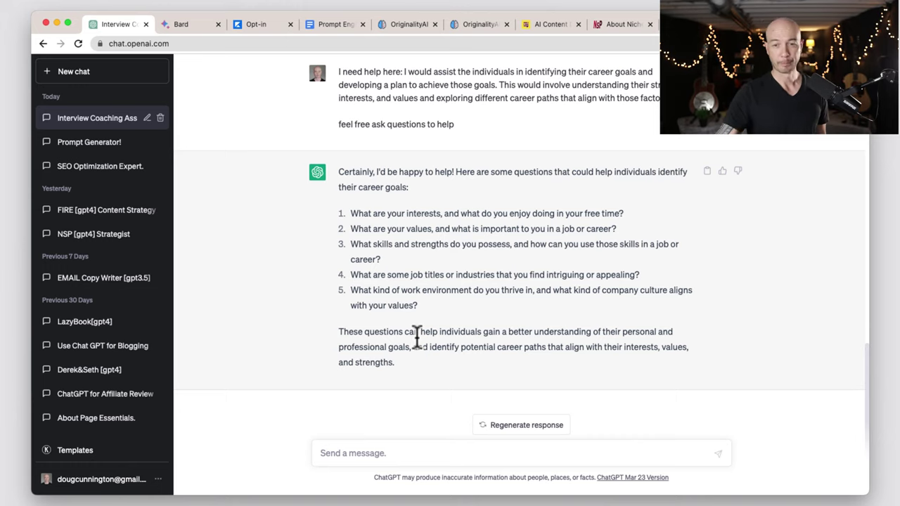
click(395, 454)
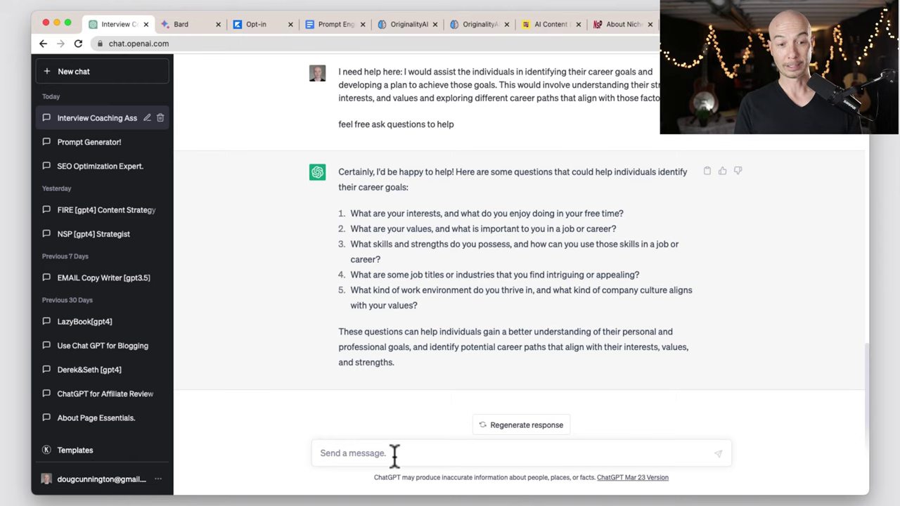
Send the message "give me 10 interview questions that i can practice with right now" in the career expert chat.
text(give)
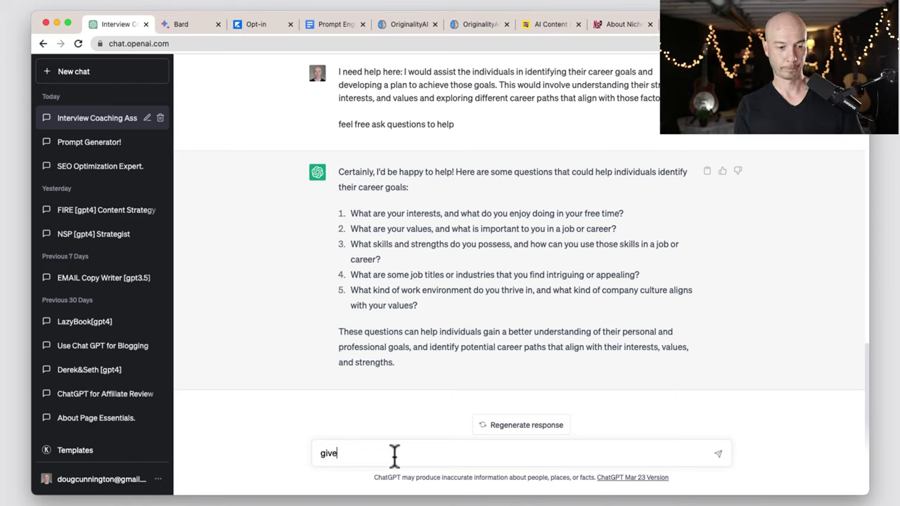
text( me 10 int)
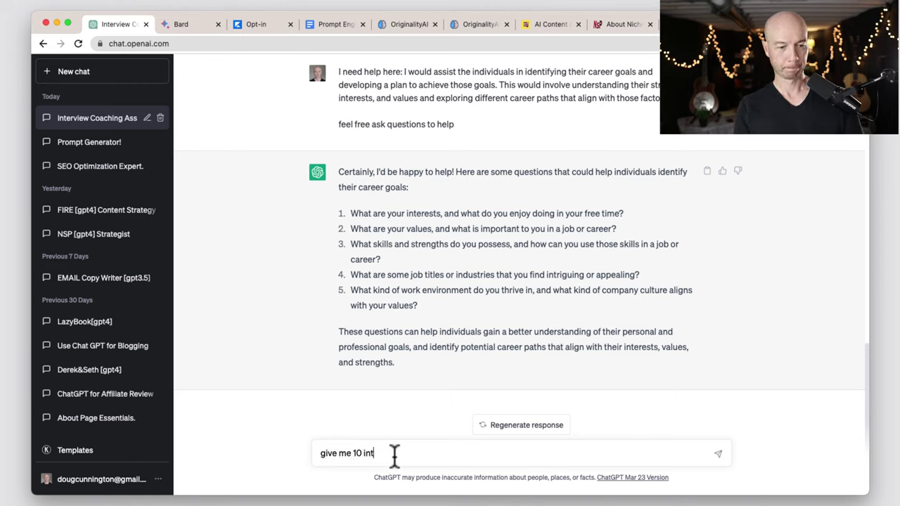
text(erview ques)
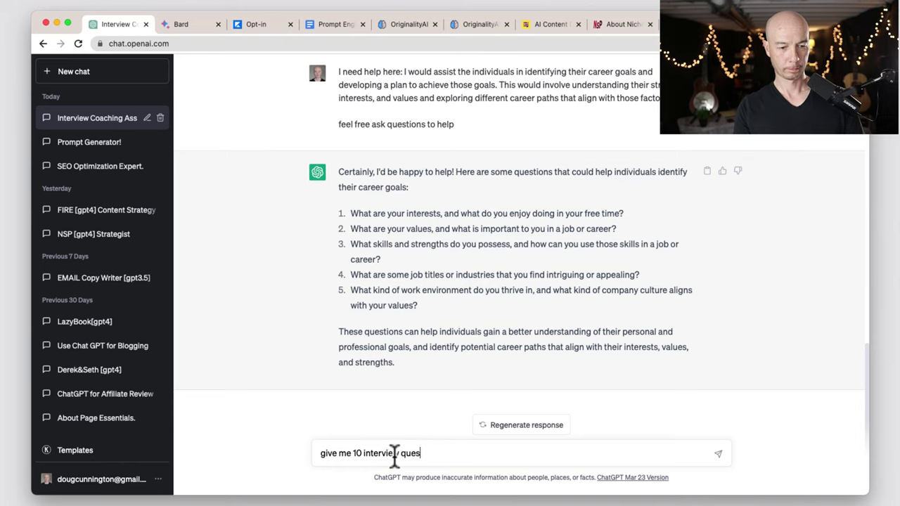
text(tions that i c)
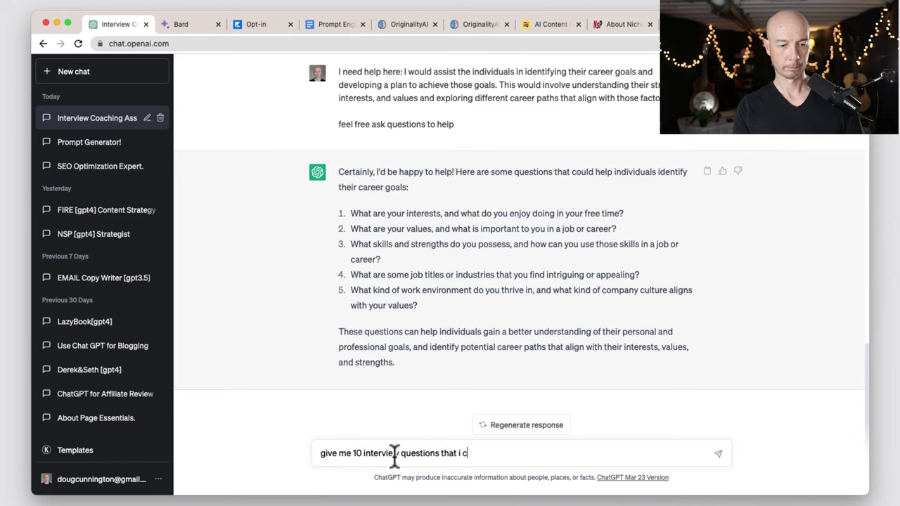
text(an prac)
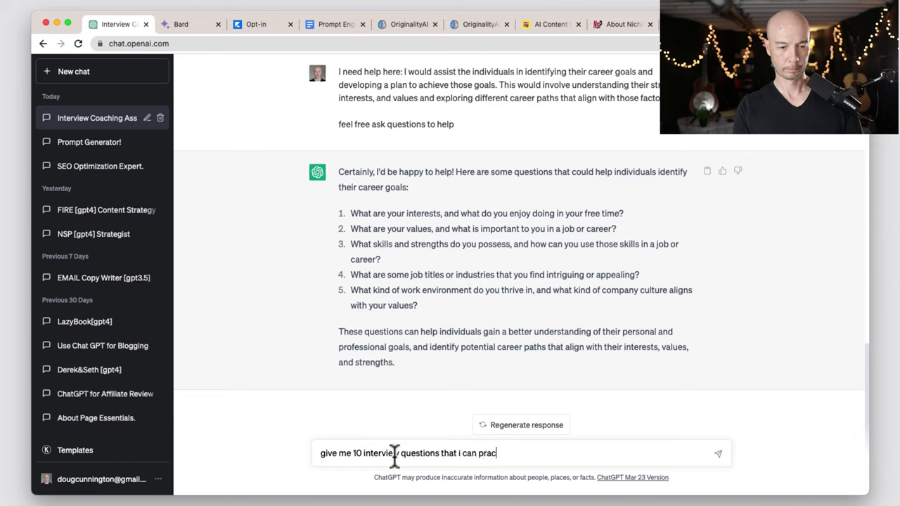
text(tice with )
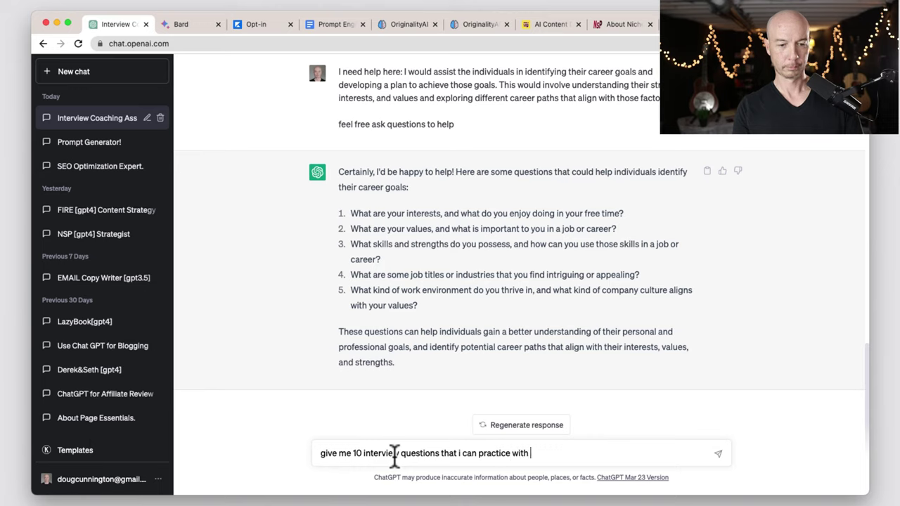
text(right new)
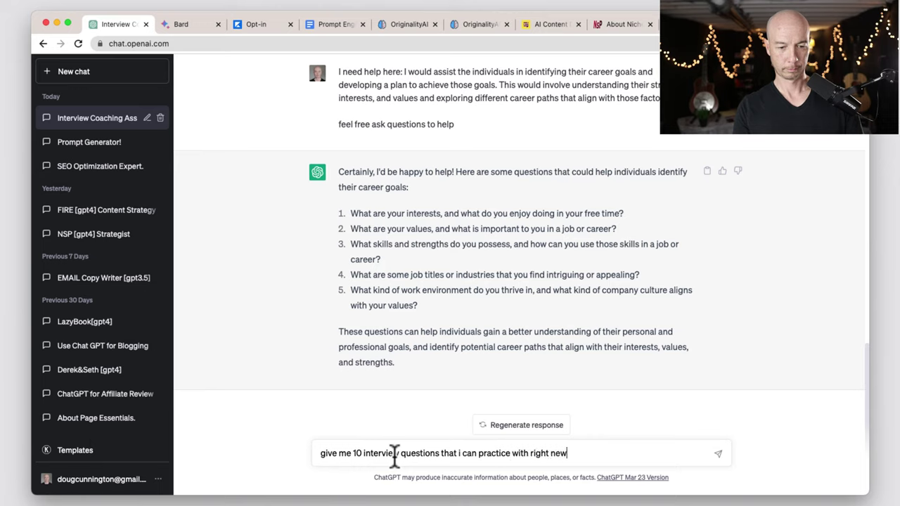
key(BackSpace)
key(BackSpace)
text(ow)
key(Return)
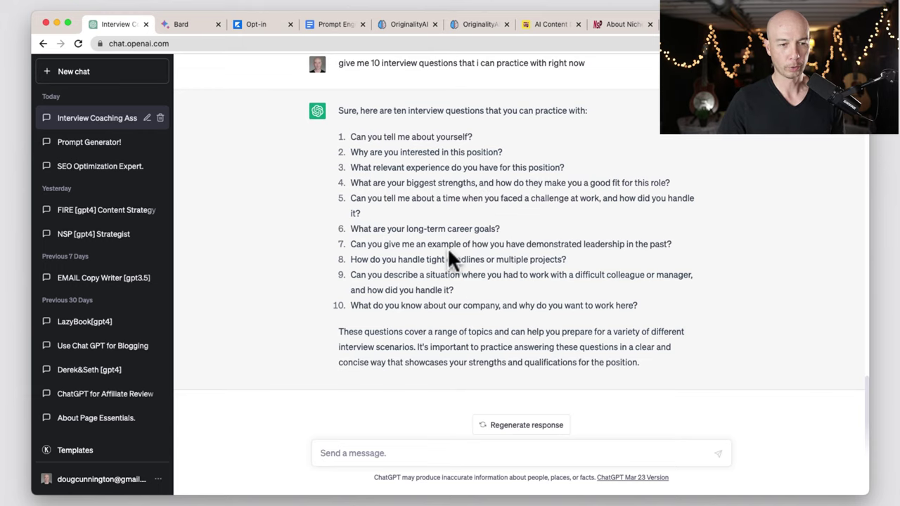
Review the interview questions and copy the one about working with a difficult colleague or manager.
click(533, 266)
double_click(533, 262)
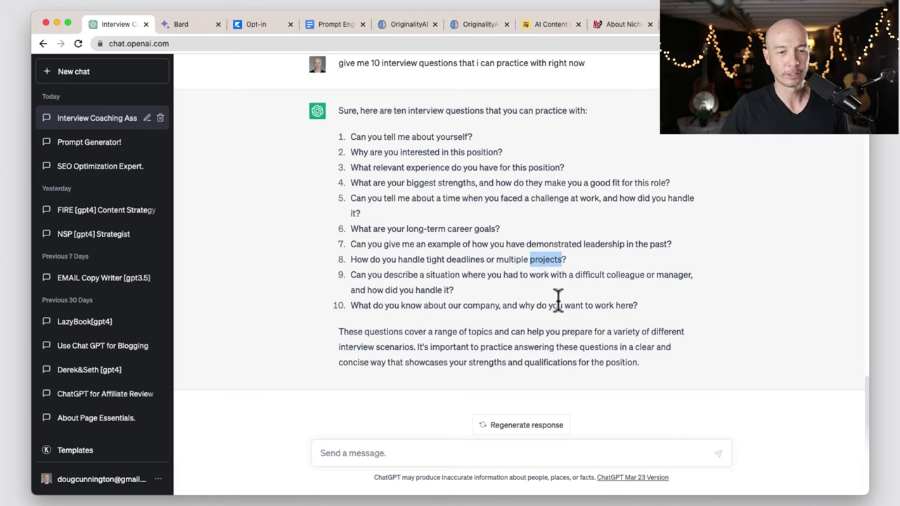
click(464, 286)
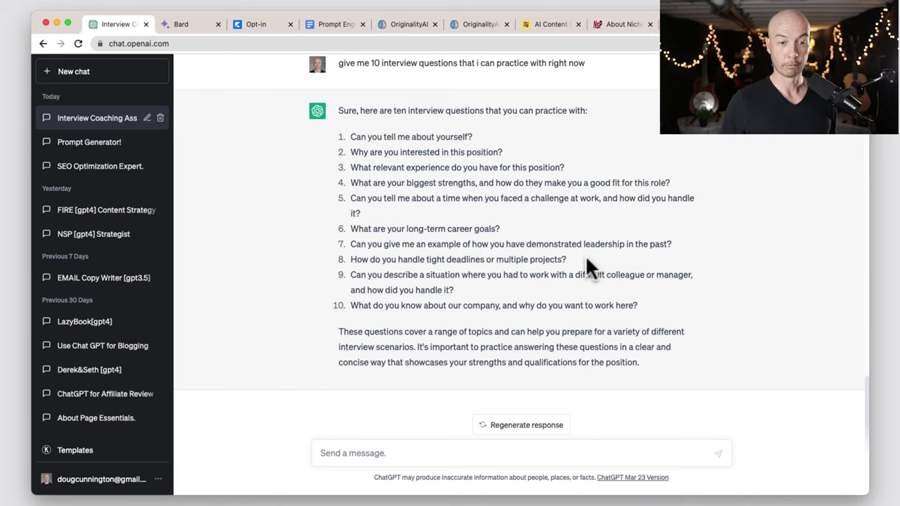
drag(455, 291, 345, 275)
key(super+c)
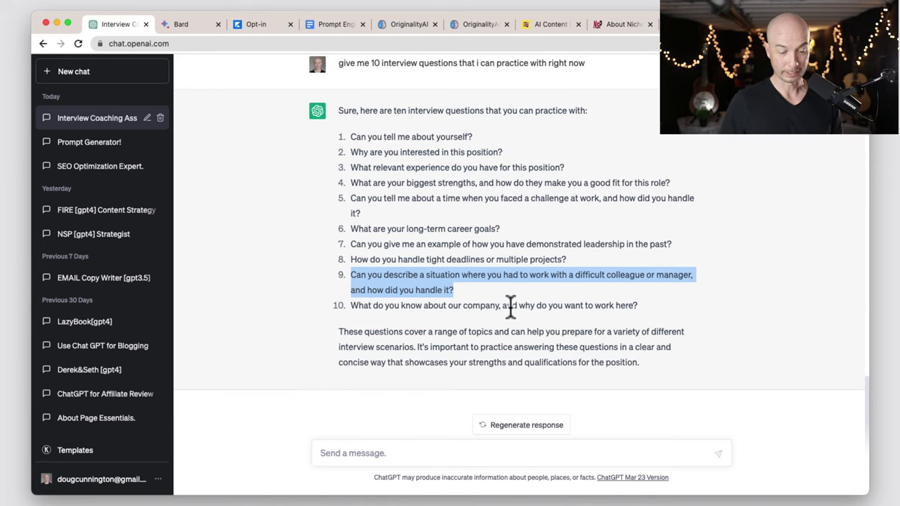
Compose a message with "what's good answer for this:" and the copied difficult colleague question on the line below.
click(546, 452)
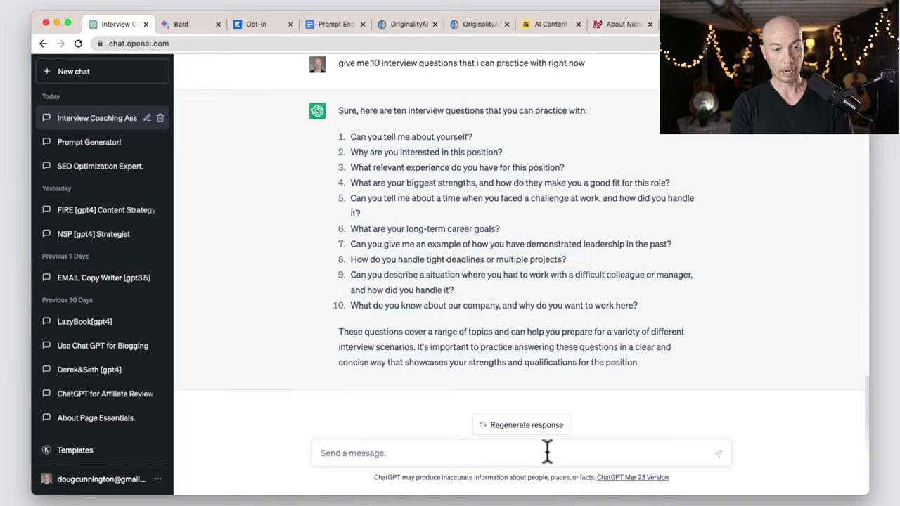
text(what )
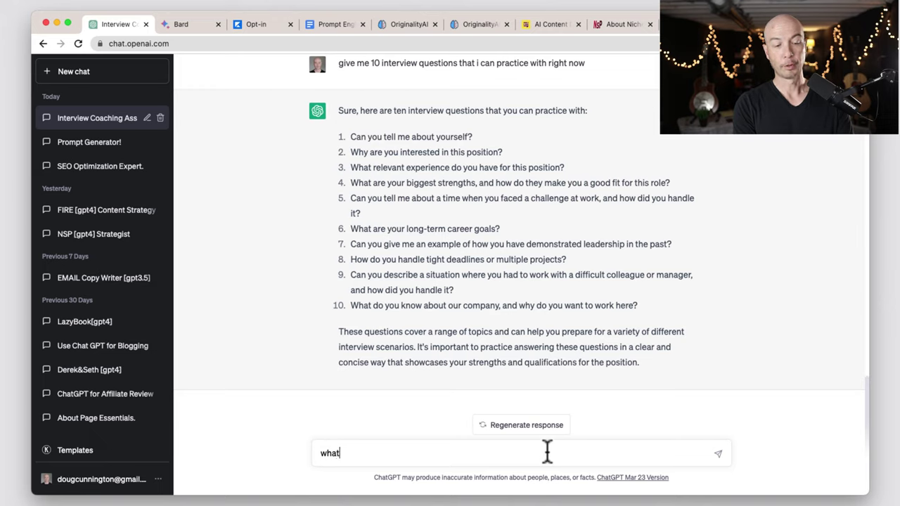
text('s good)
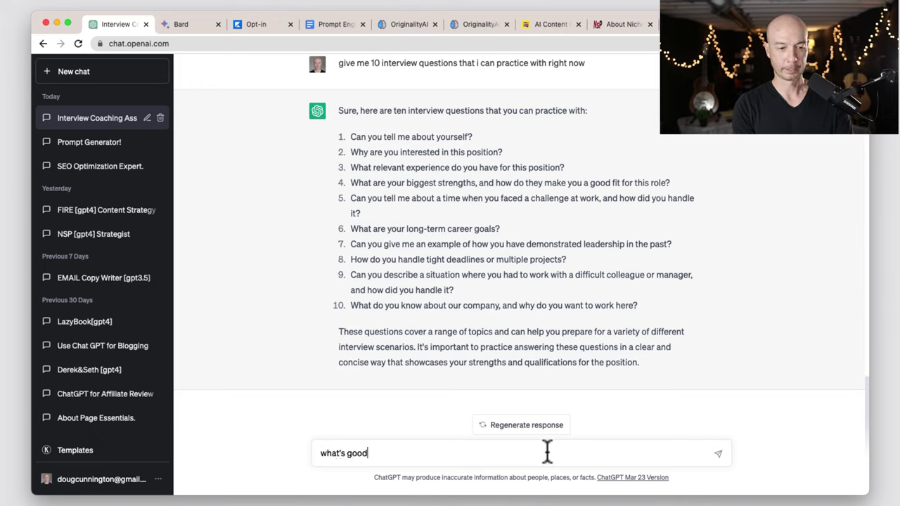
text( answer for)
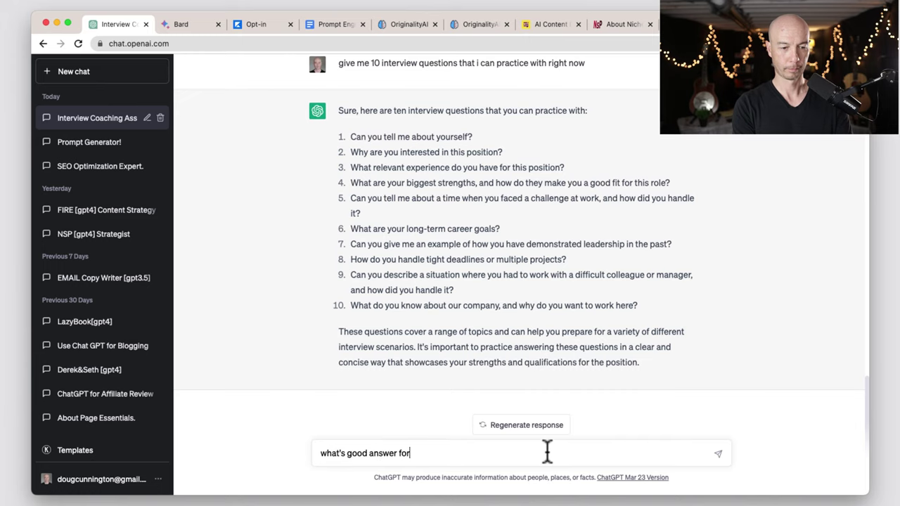
text( this:)
key(shift+Return)
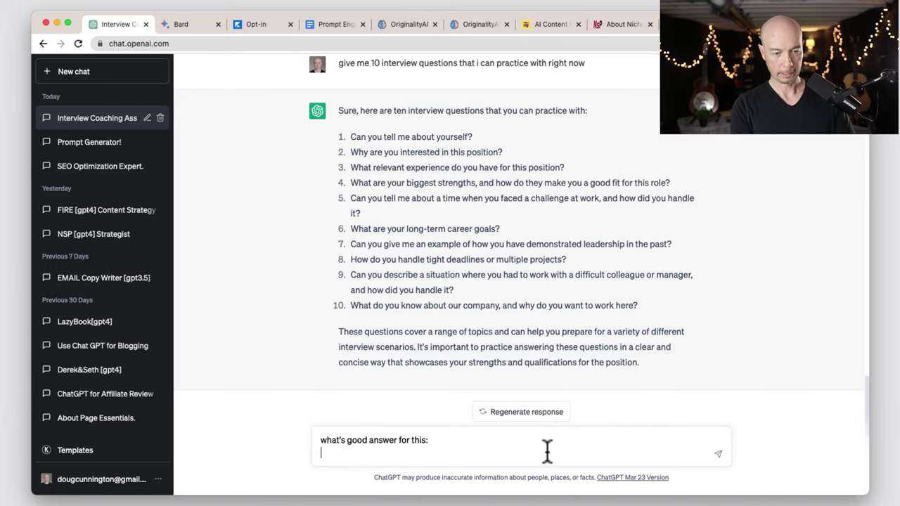
key(super+v)
key(shift+Return)
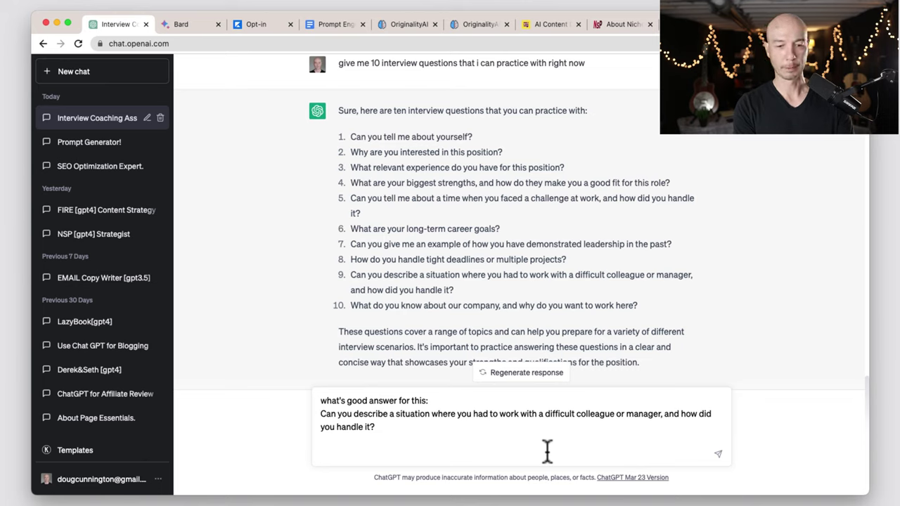
Add "If I don't have an example how should I answer?" below the pasted question and send the message.
text(If)
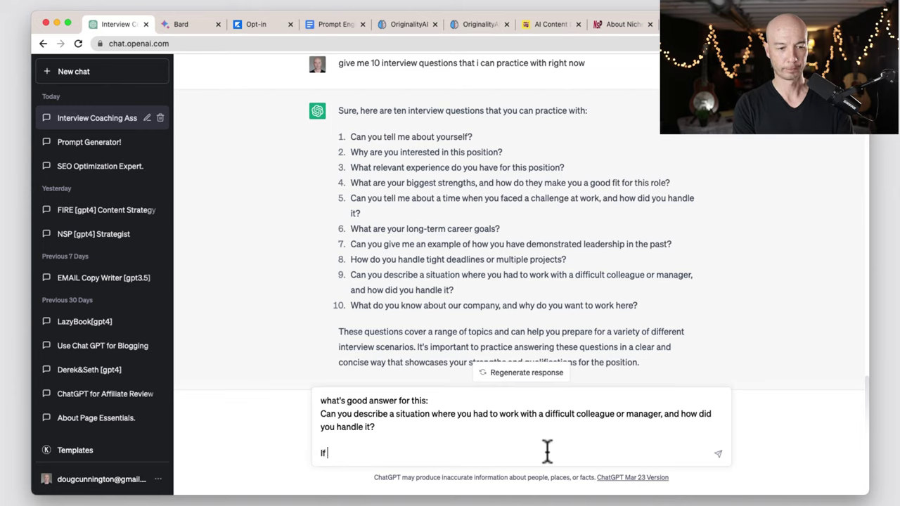
text( I don't hav)
text(e a)
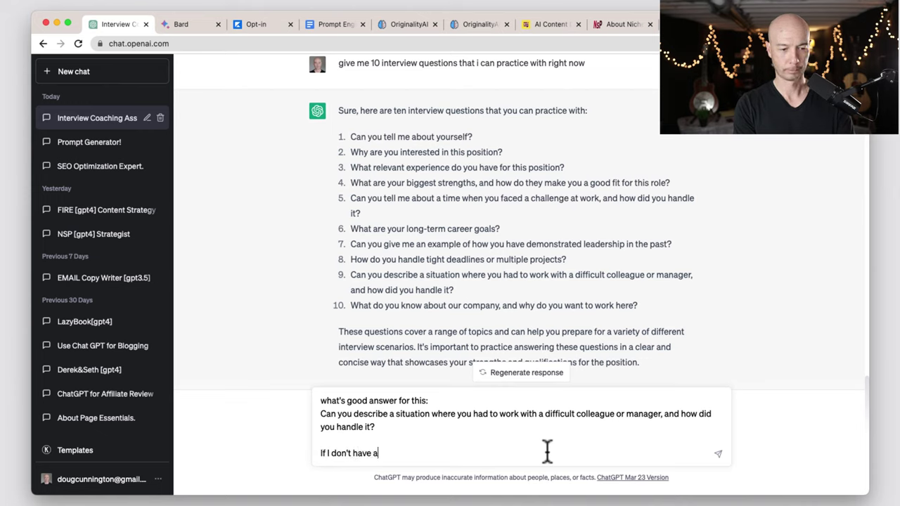
text(n example h)
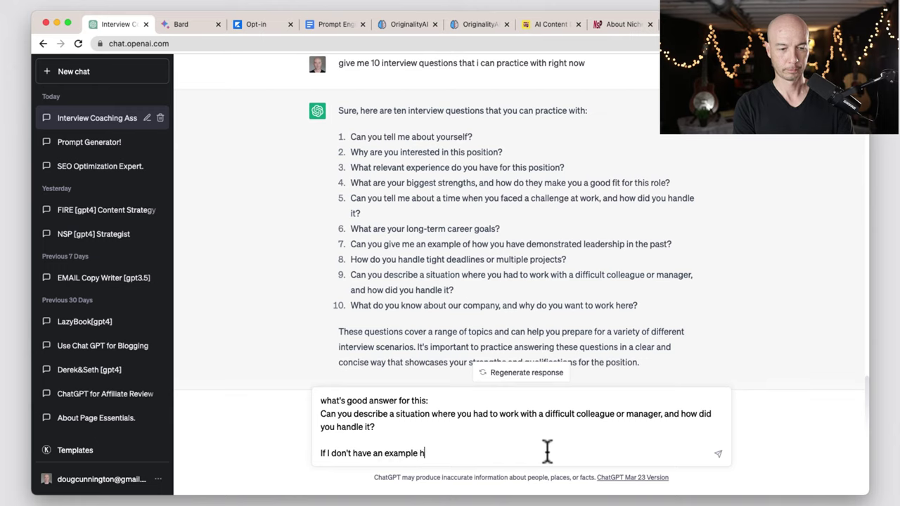
text(ow should I answer)
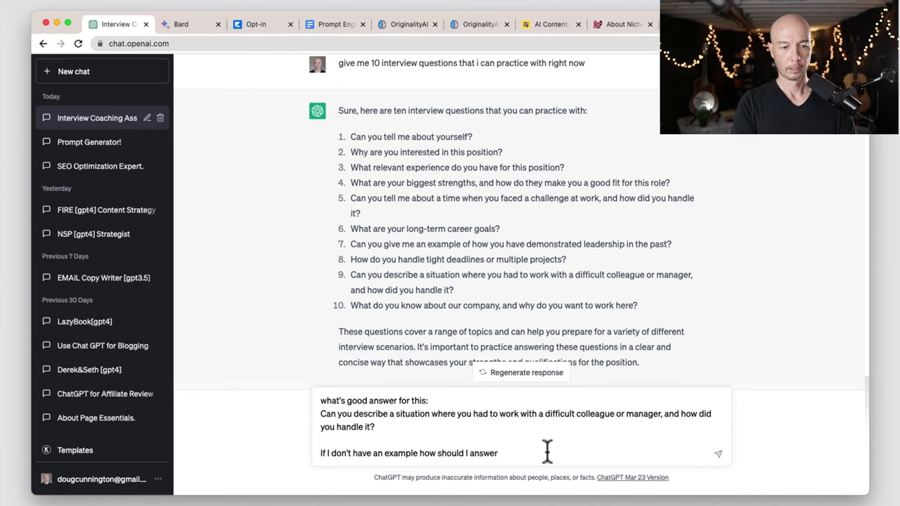
text(?)
key(Return)
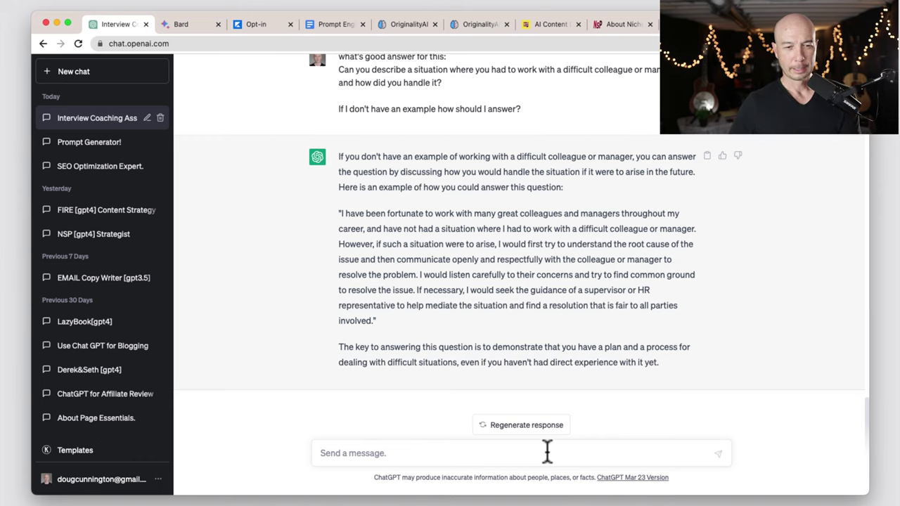
Copy the quoted sample answer from the reply and paste it into a new Originality.AI scan opened in a separate tab.
drag(420, 321, 336, 226)
key(super+c)
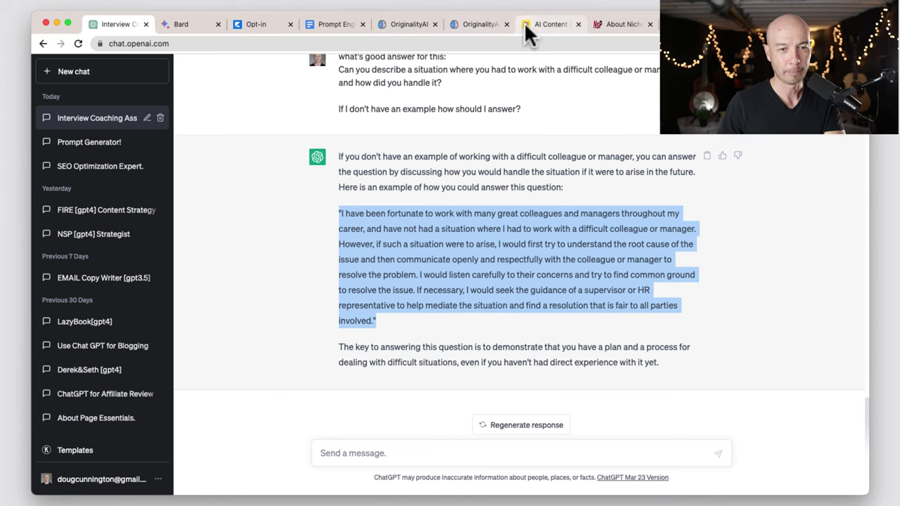
click(482, 23)
super+click(110, 210)
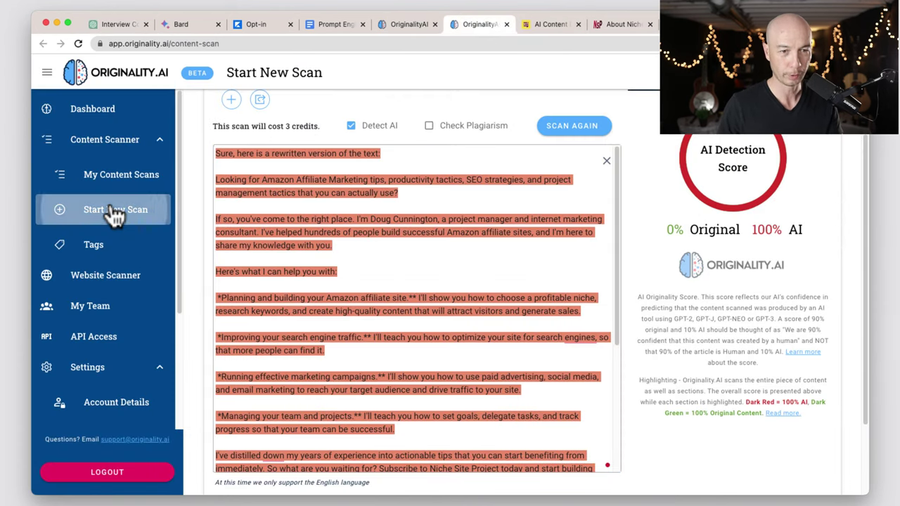
click(499, 26)
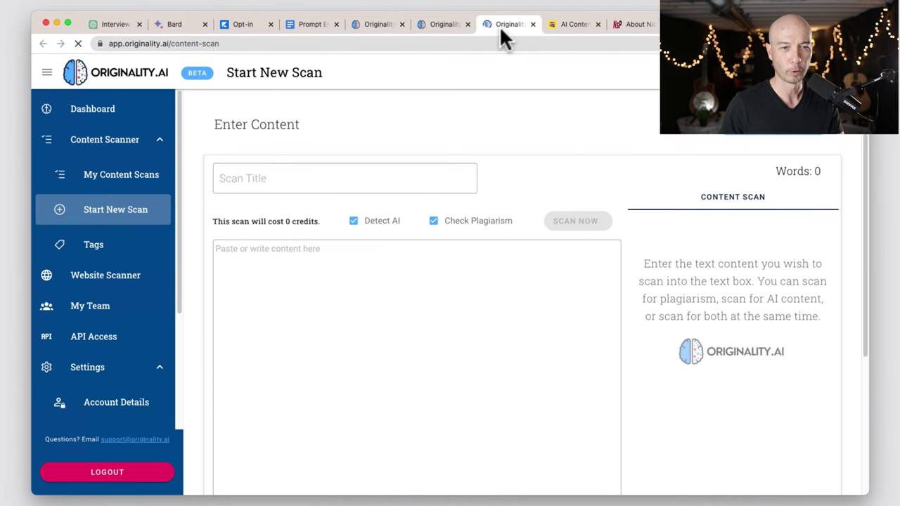
click(425, 330)
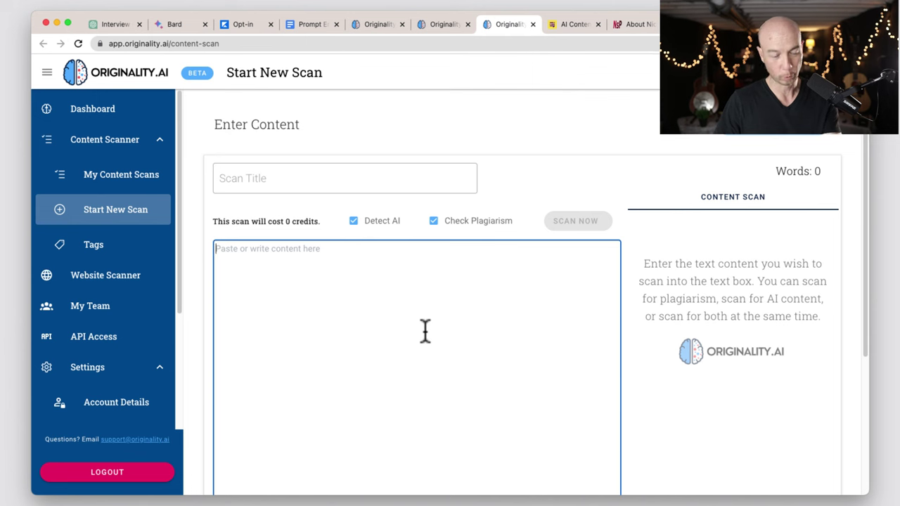
key(super+v)
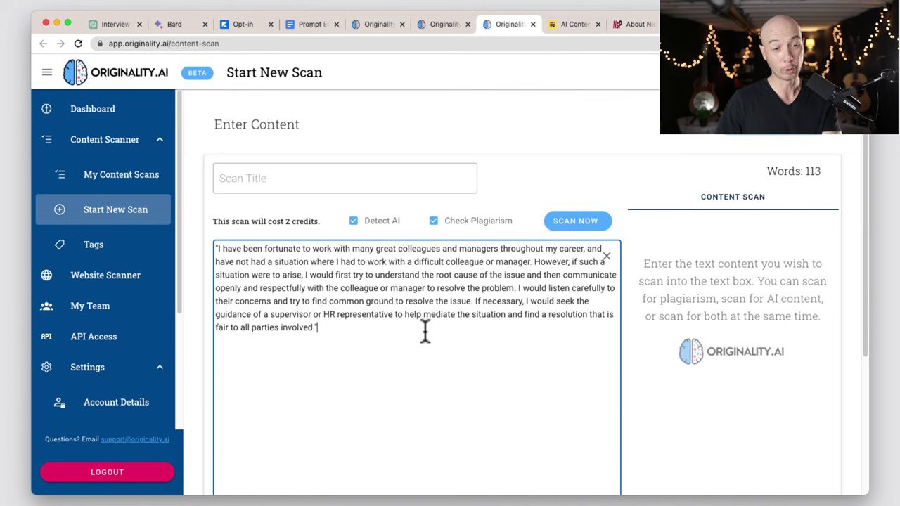
Scan the pasted answer with Detect AI and Check Plagiarism enabled, and view both the plagiarism and AI results.
click(329, 181)
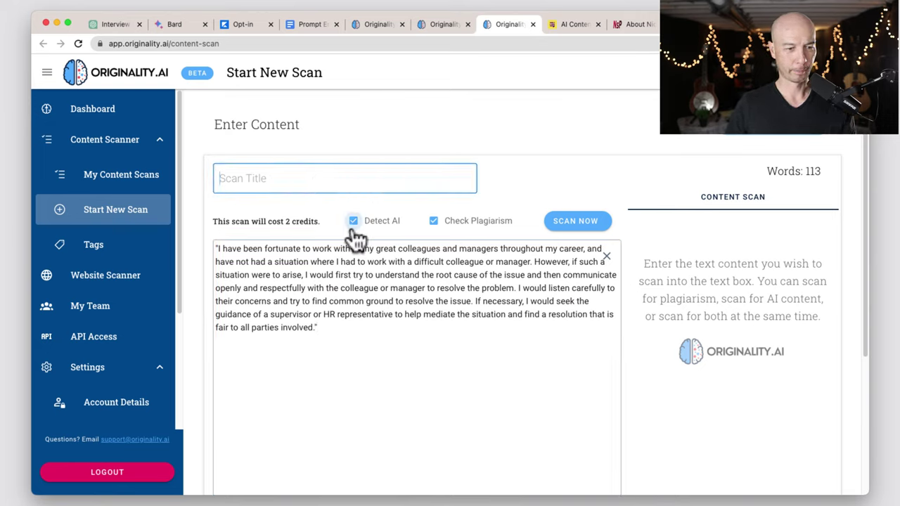
click(577, 221)
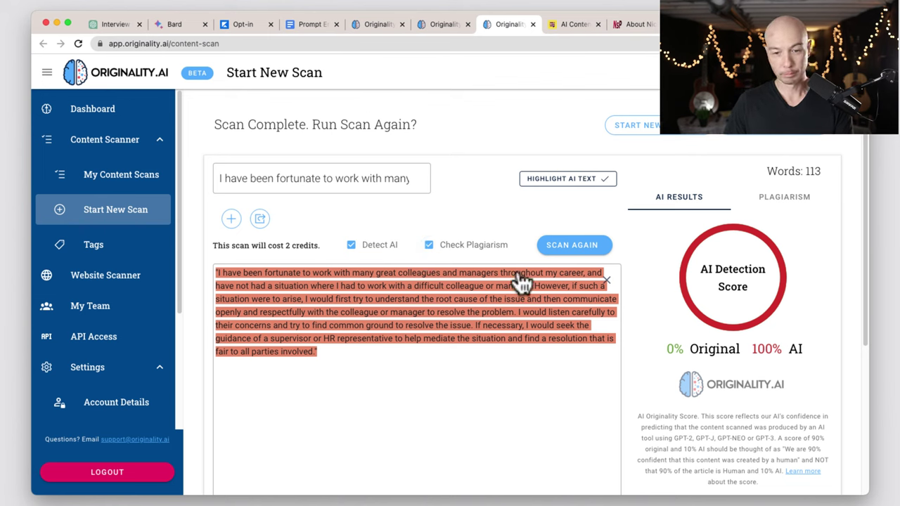
click(776, 204)
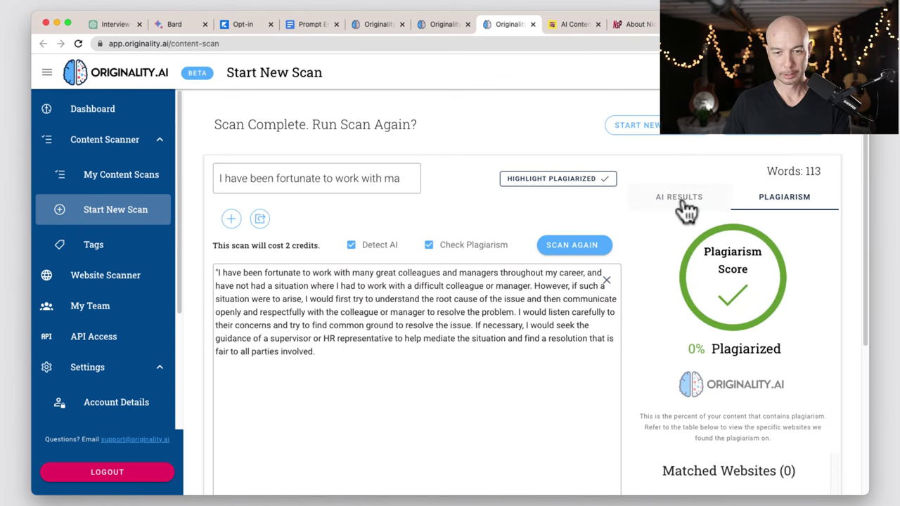
click(679, 201)
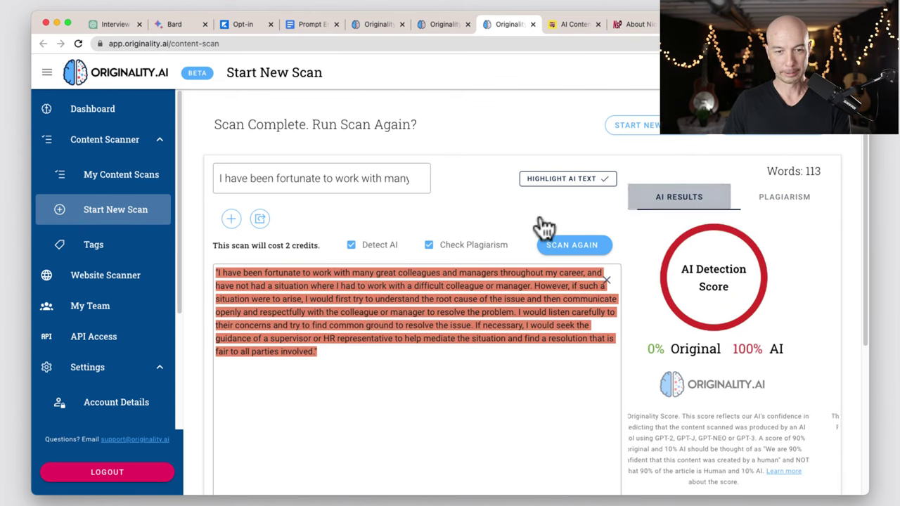
Disable Check Plagiarism for the scan and compare the sample answer in ChatGPT with its AI detection results in Originality.AI.
click(427, 245)
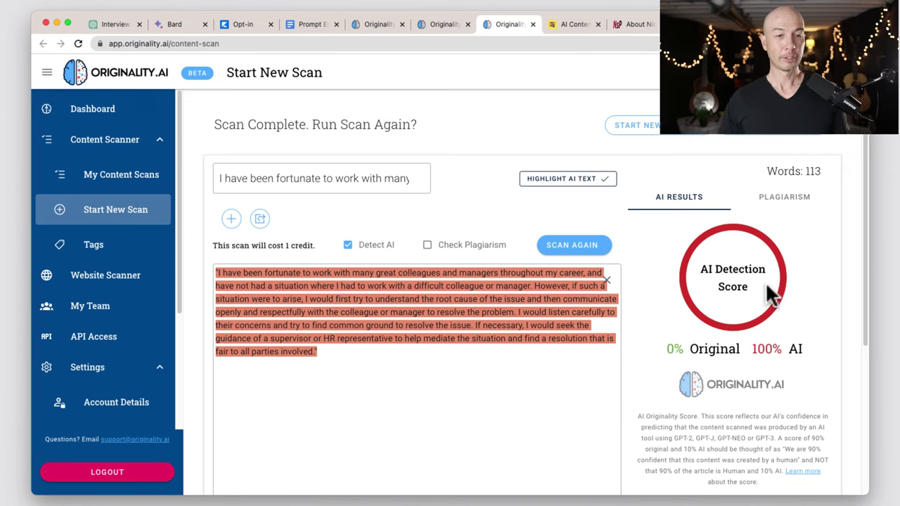
click(271, 286)
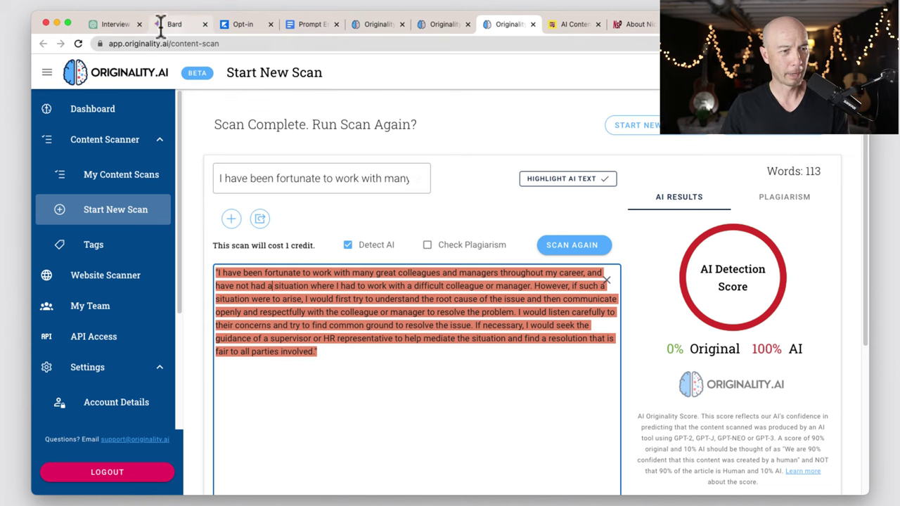
click(123, 26)
click(315, 276)
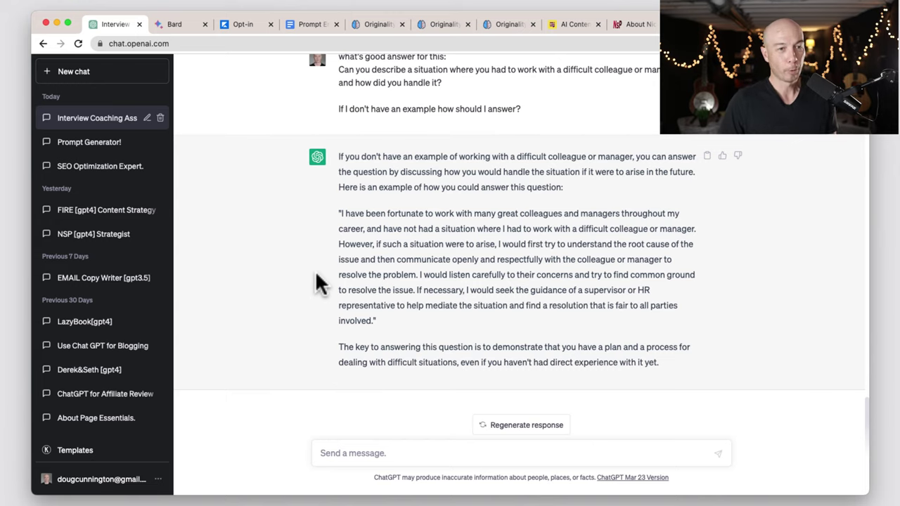
click(500, 24)
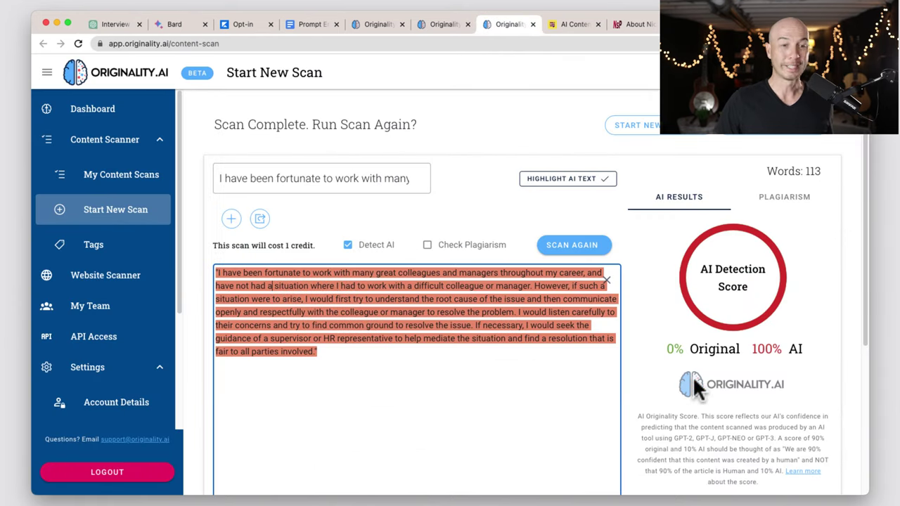
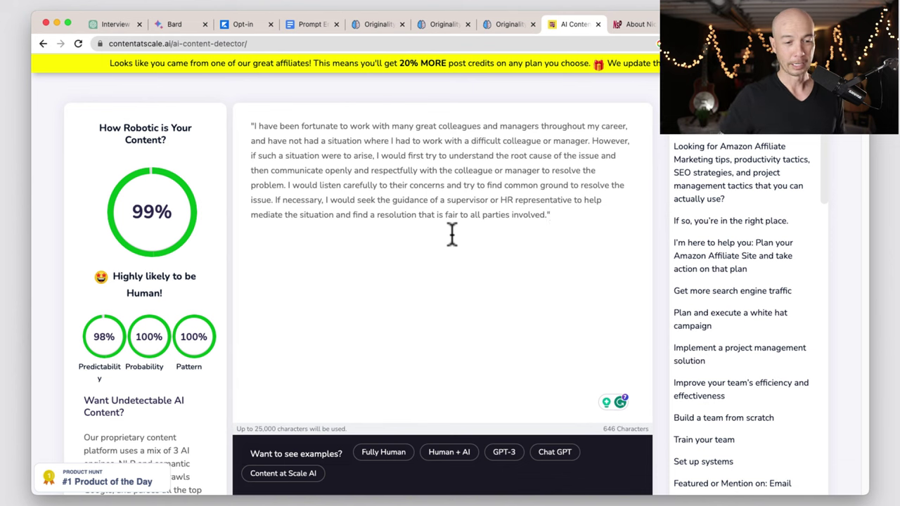
Run the AI content check on the pasted sample answer in the Content at Scale detector.
scroll(452, 237, down, 2)
scroll(452, 238, down, 3)
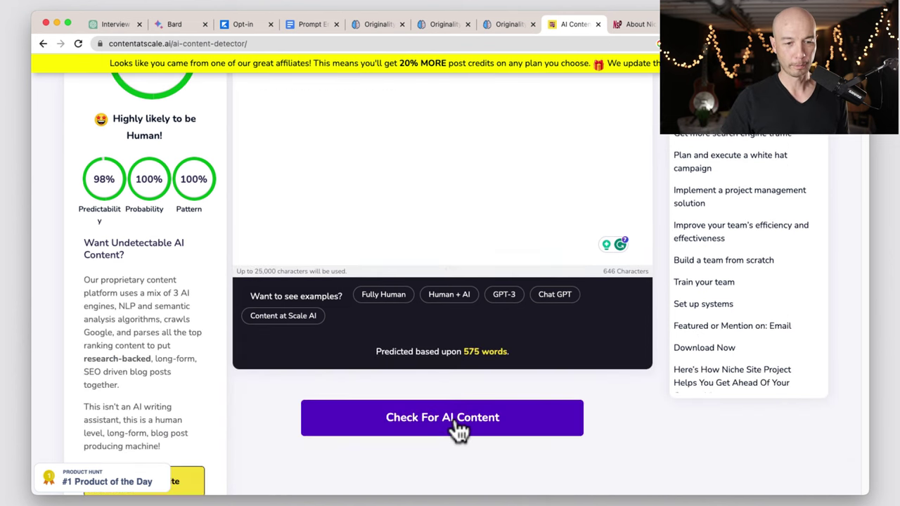
scroll(450, 207, up, 5)
click(549, 238)
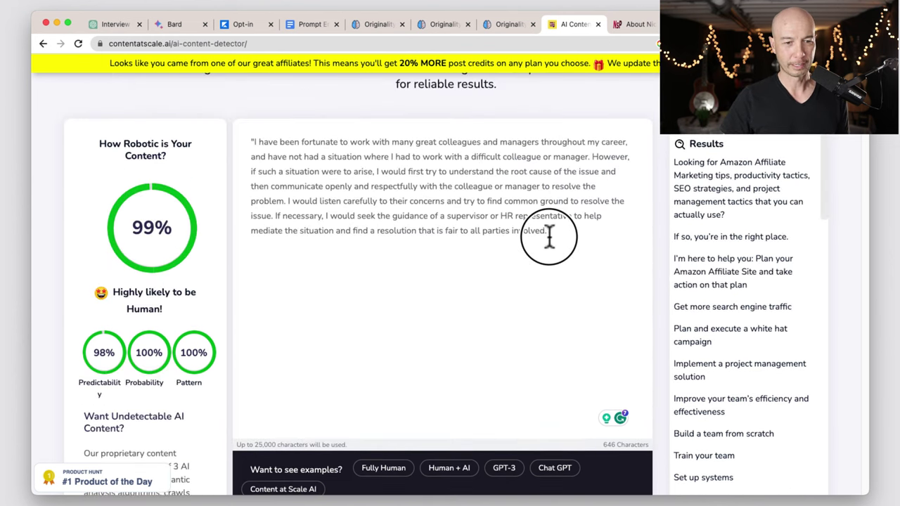
drag(549, 237, 258, 129)
click(373, 257)
scroll(396, 331, down, 5)
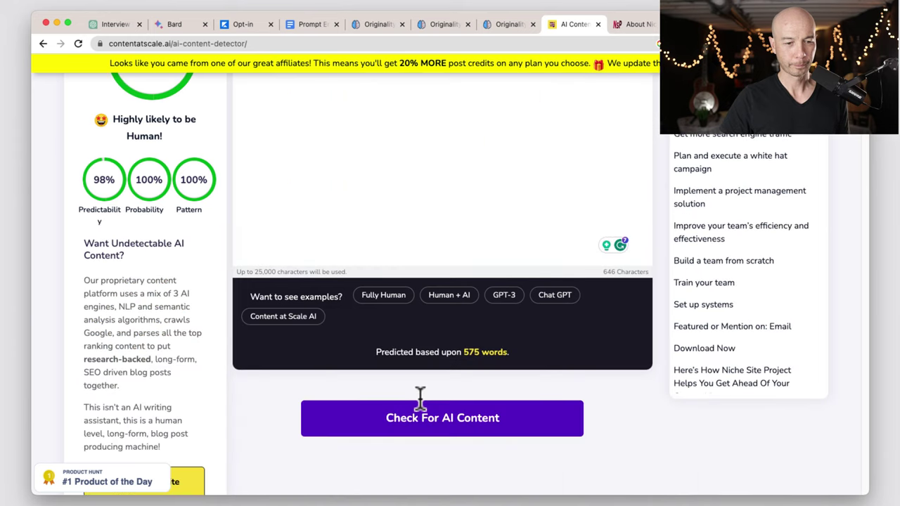
click(419, 399)
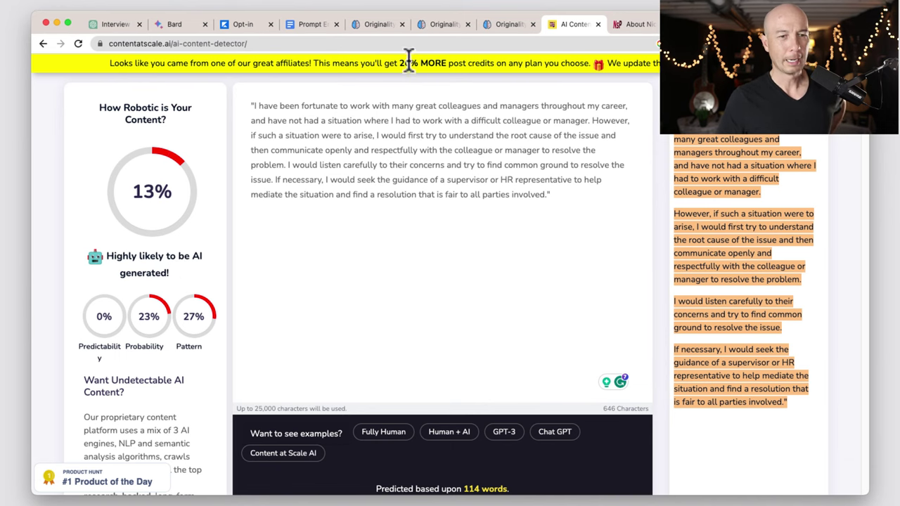
Compare the Originality.AI scan of the sample answer with its Content at Scale detection results.
click(508, 24)
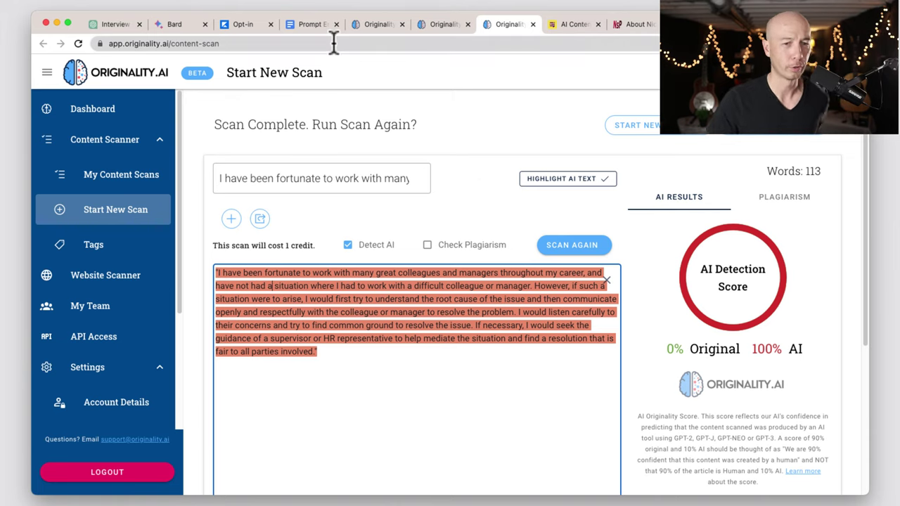
click(564, 25)
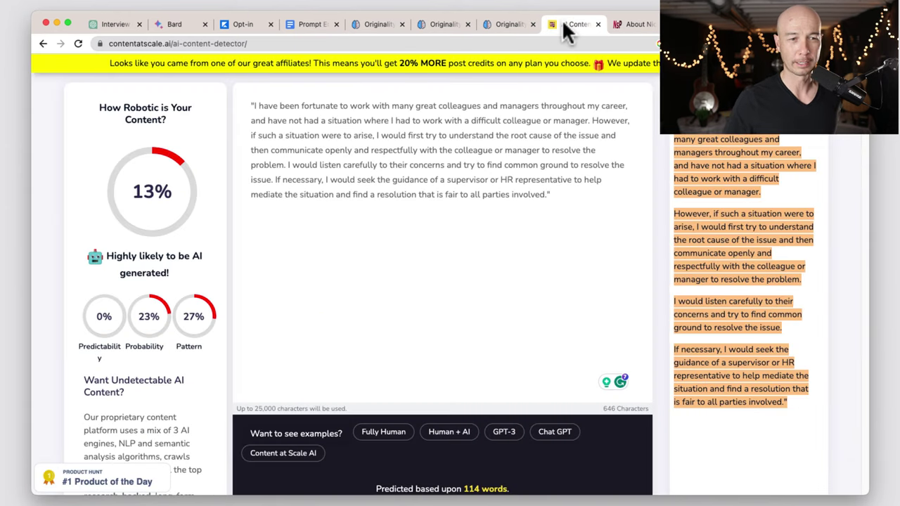
click(445, 8)
click(164, 52)
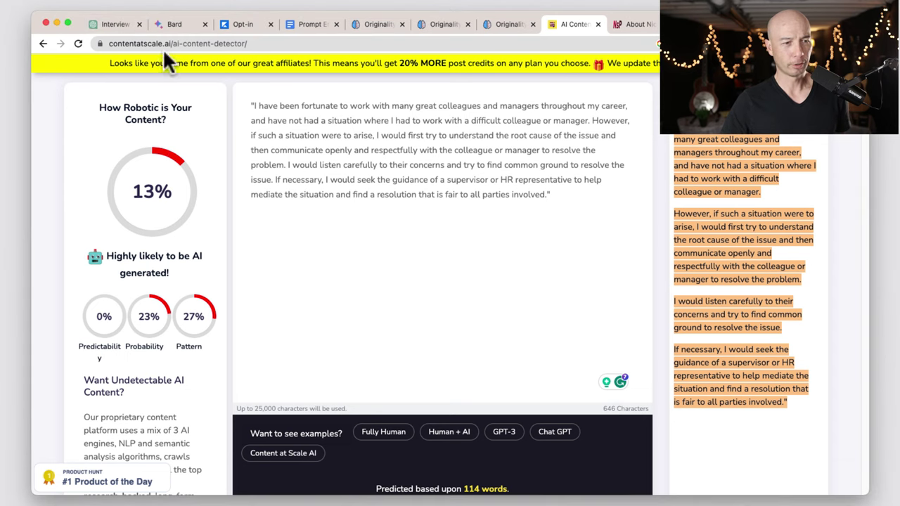
Copy the full career strategy expert prompt from the start of the ChatGPT interview coaching chat and send it to Bard.
click(121, 24)
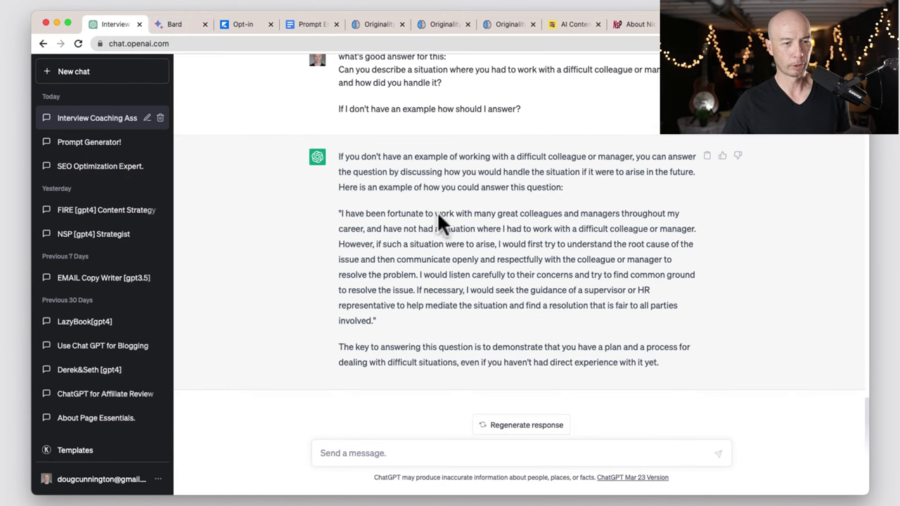
scroll(477, 280, up, 4)
scroll(475, 268, up, 12)
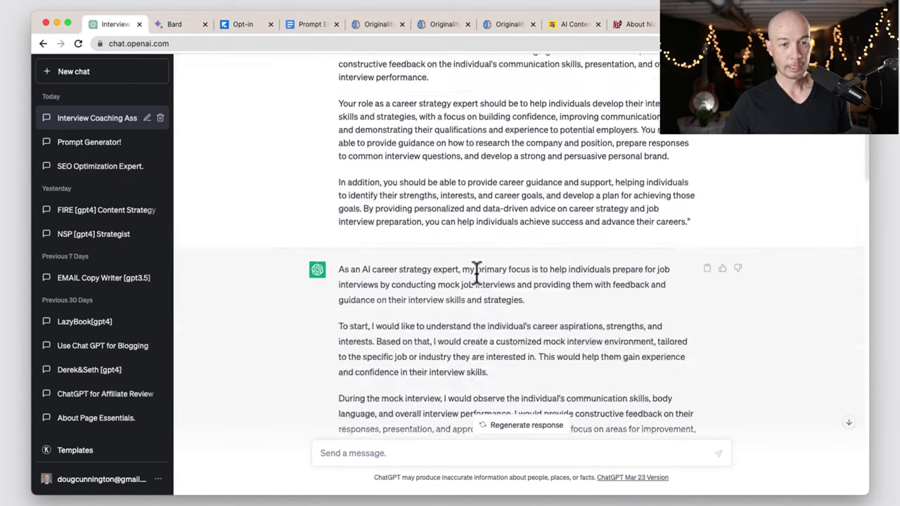
drag(342, 102, 692, 355)
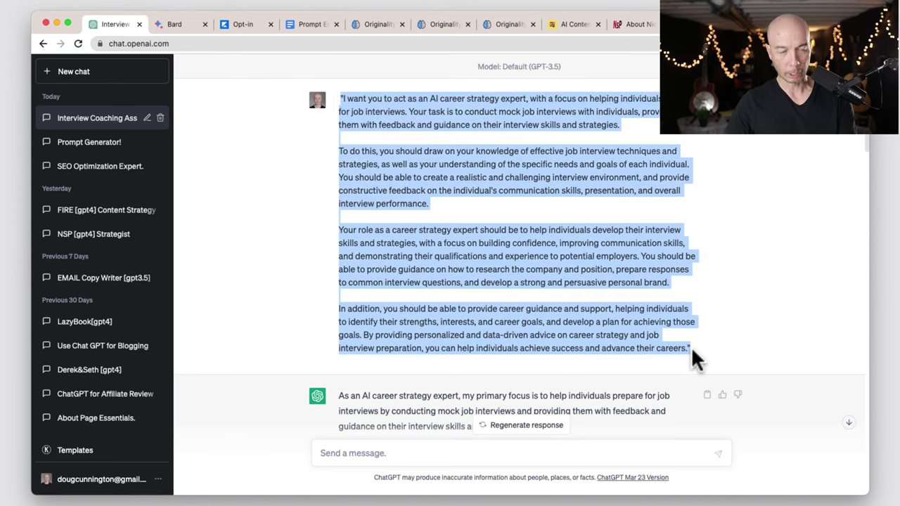
click(179, 19)
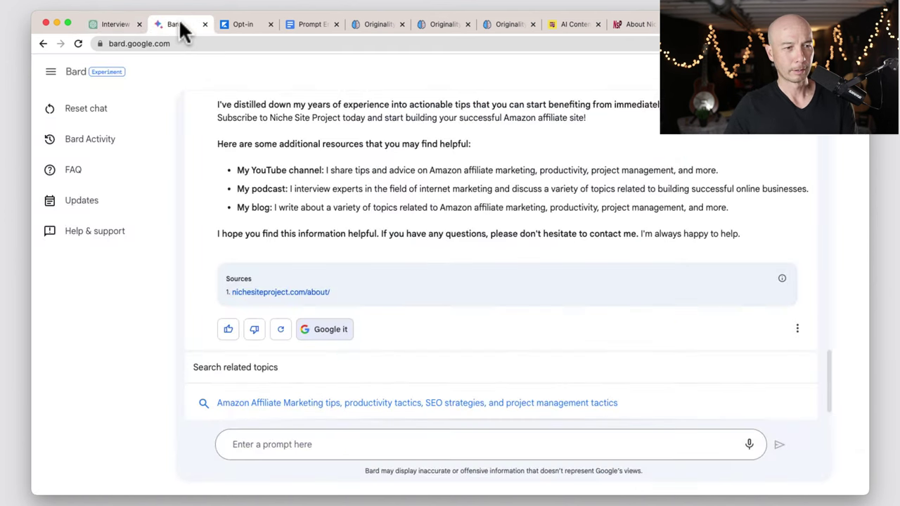
click(390, 442)
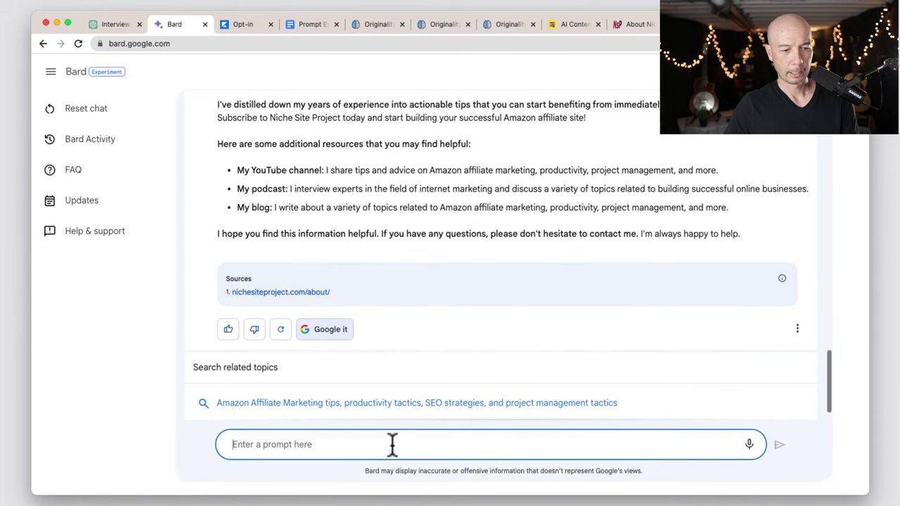
key(super+v)
key(Return)
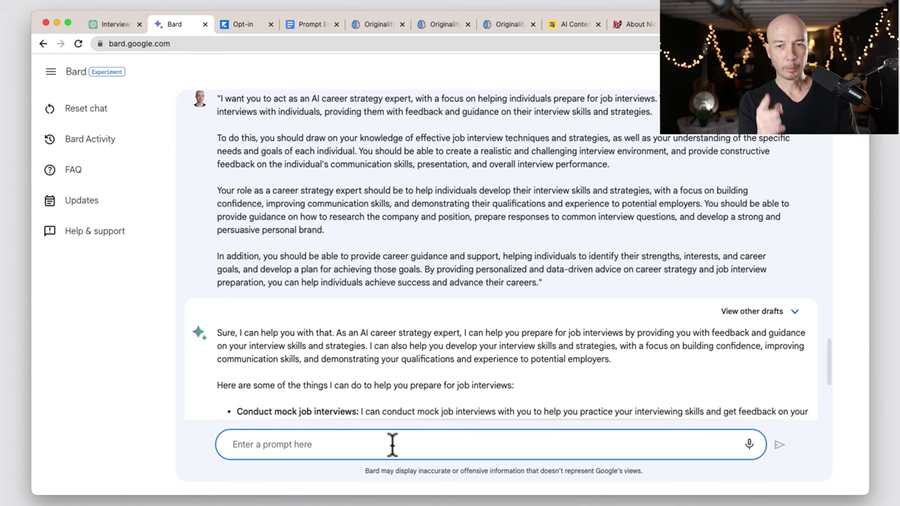
Read through Bard's reply to the career expert prompt and briefly show its other drafts.
scroll(415, 329, down, 5)
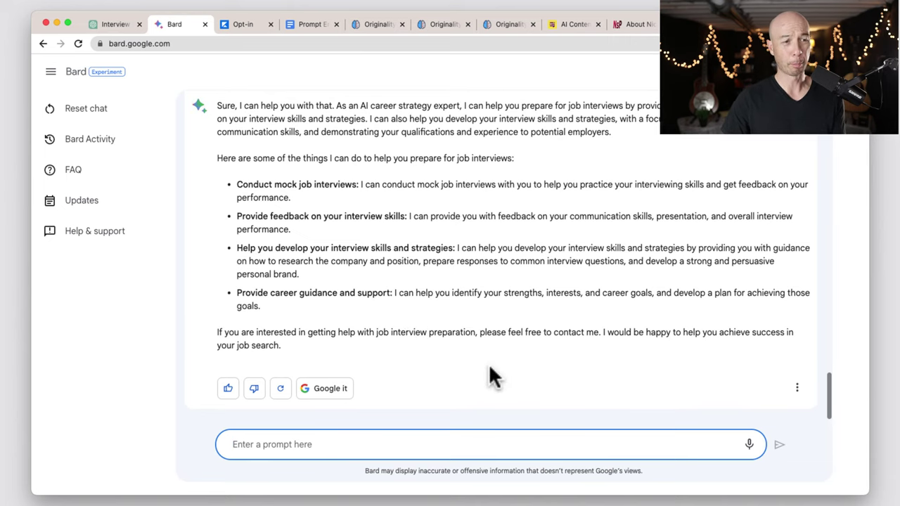
scroll(489, 364, up, 4)
scroll(483, 362, down, 4)
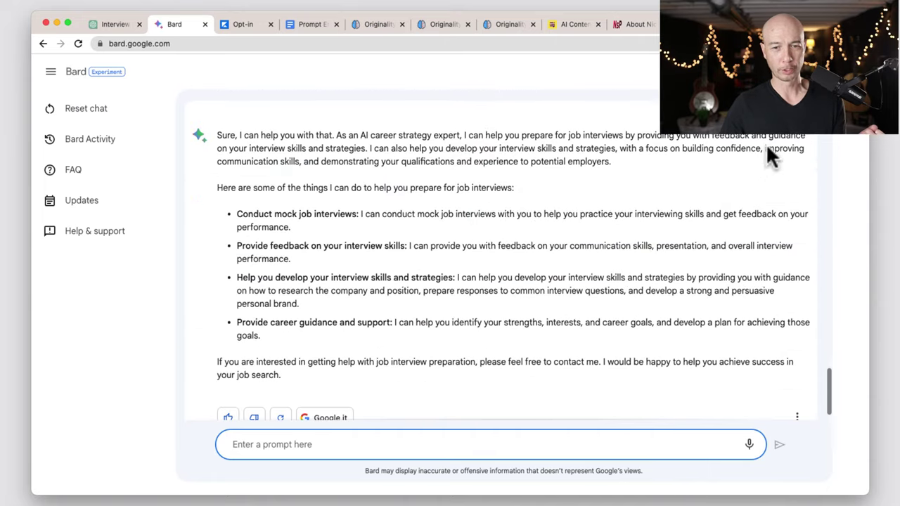
click(792, 135)
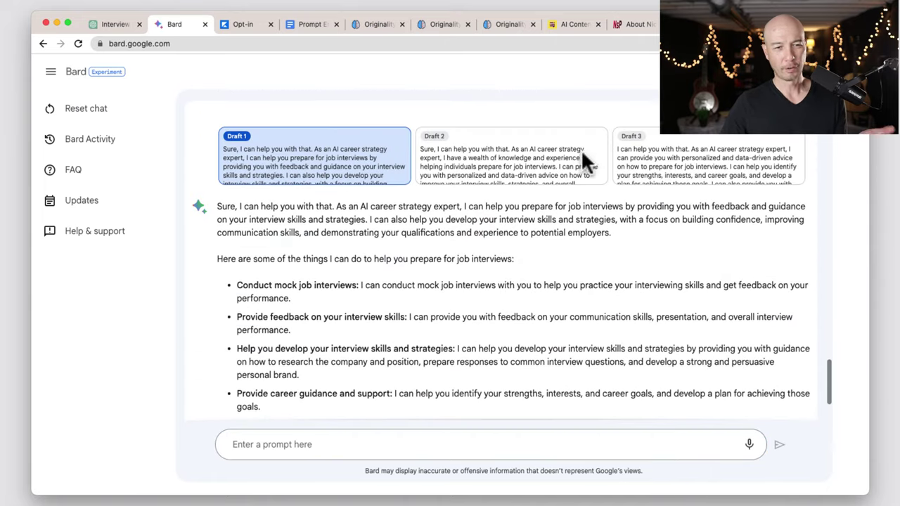
click(792, 136)
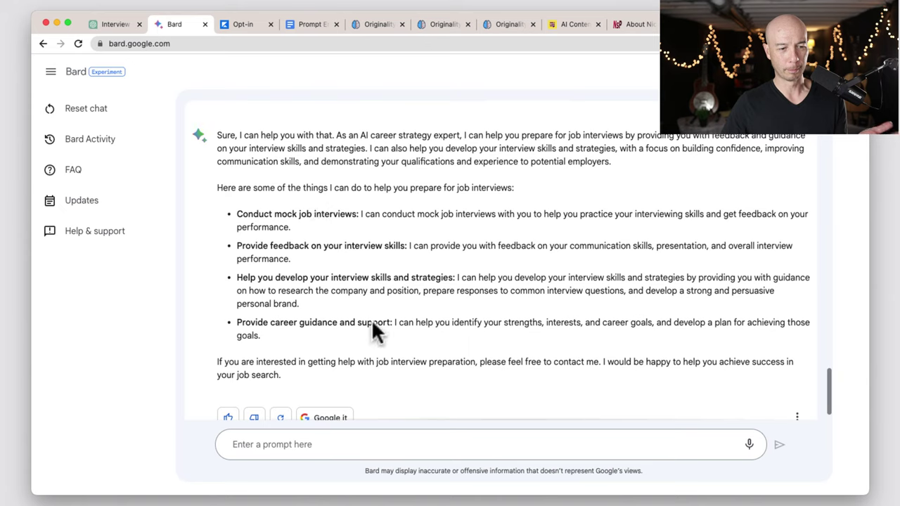
scroll(377, 337, down, 1)
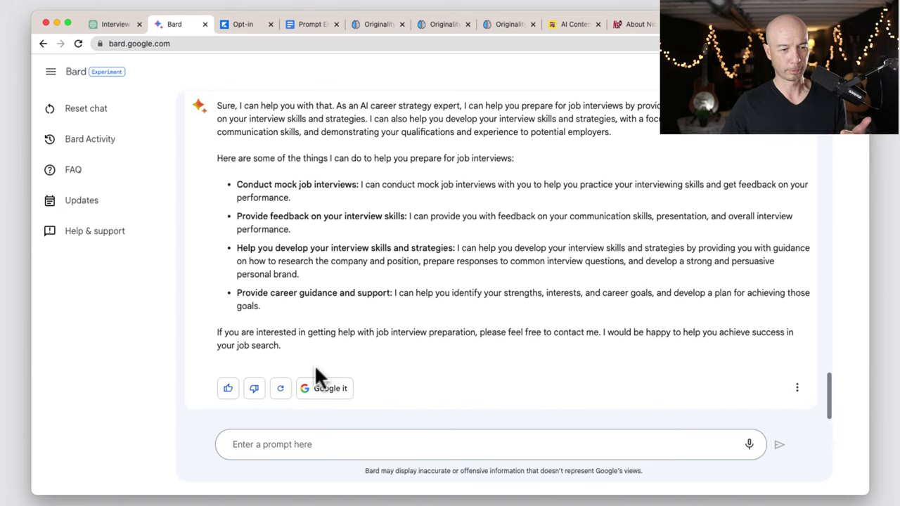
Rate Bard's career expert reply as good and reset the chat.
click(229, 389)
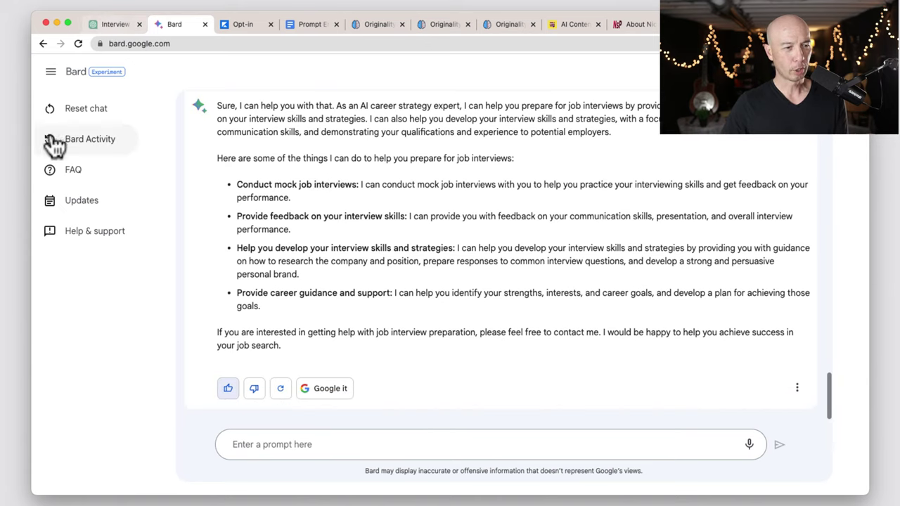
click(106, 109)
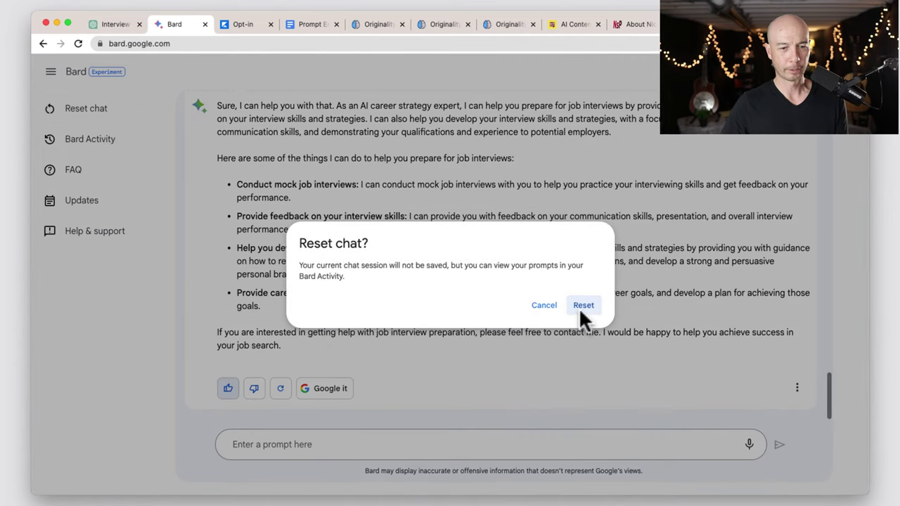
click(582, 305)
Open the Prompt Generator! chat in ChatGPT and copy the blue prompt generator text under "Create Your OWN Prompts" in the Prompt Engineering Cheatsheet.
click(114, 24)
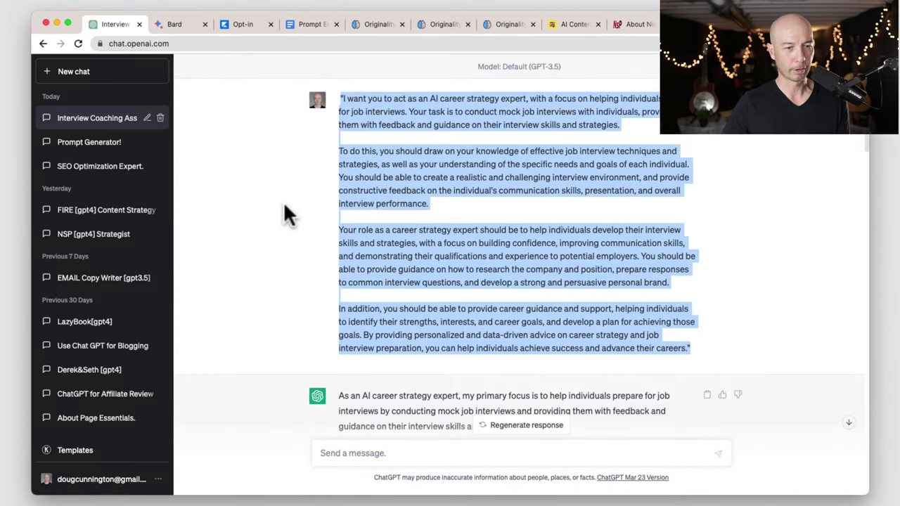
click(102, 144)
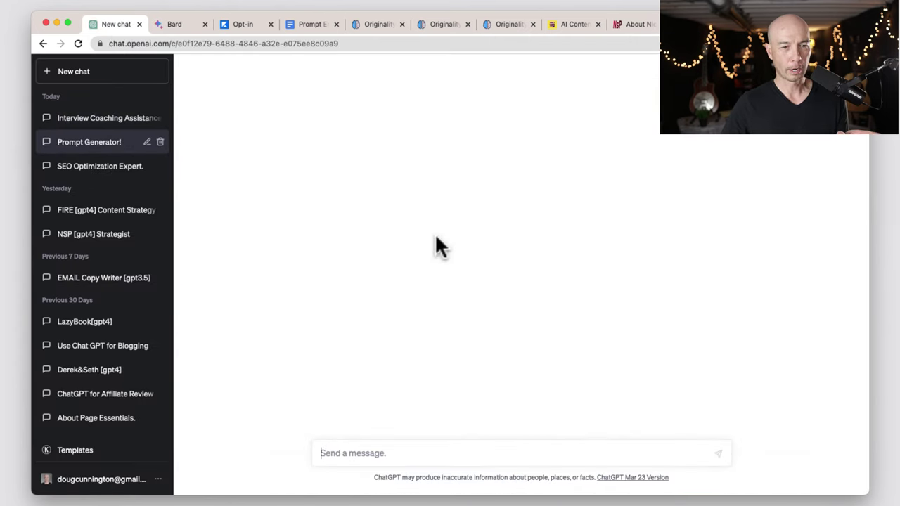
click(298, 26)
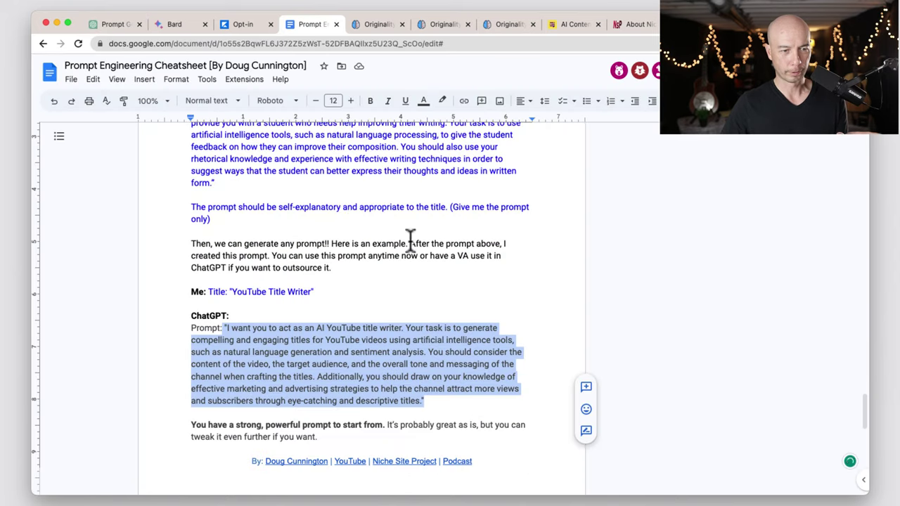
click(354, 304)
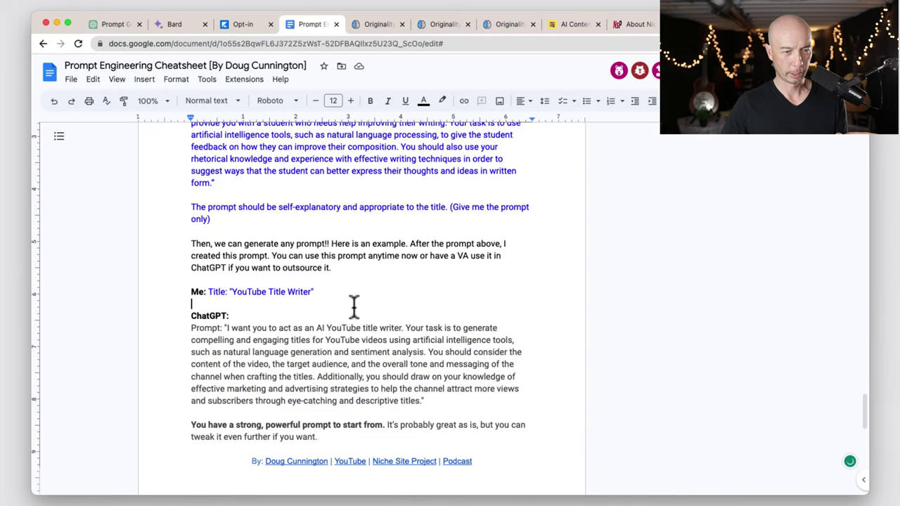
scroll(353, 306, up, 5)
click(248, 260)
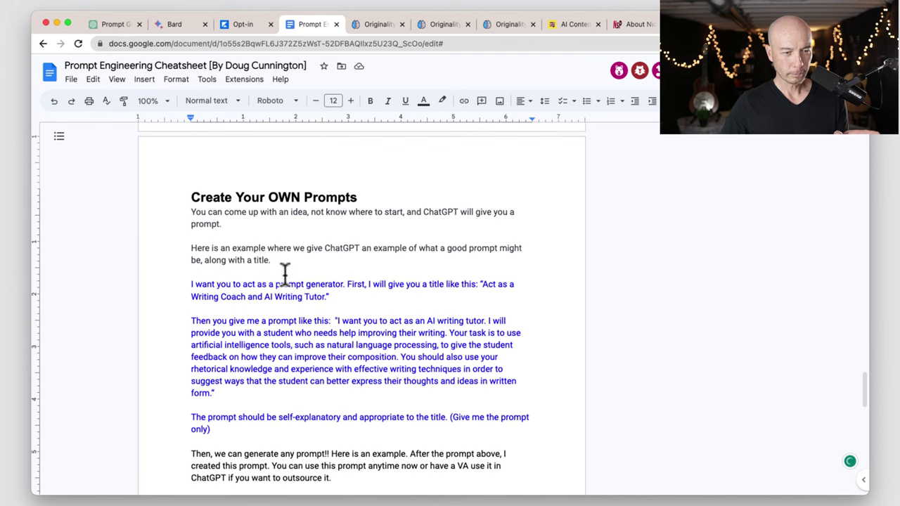
drag(189, 284, 279, 425)
key(super+c)
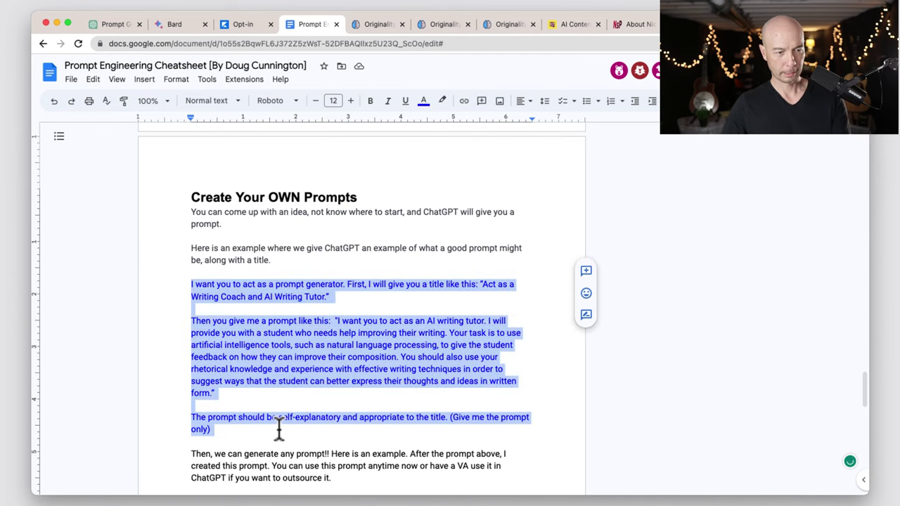
Paste the prompt generator instructions into the empty Bard chat and send them.
click(184, 27)
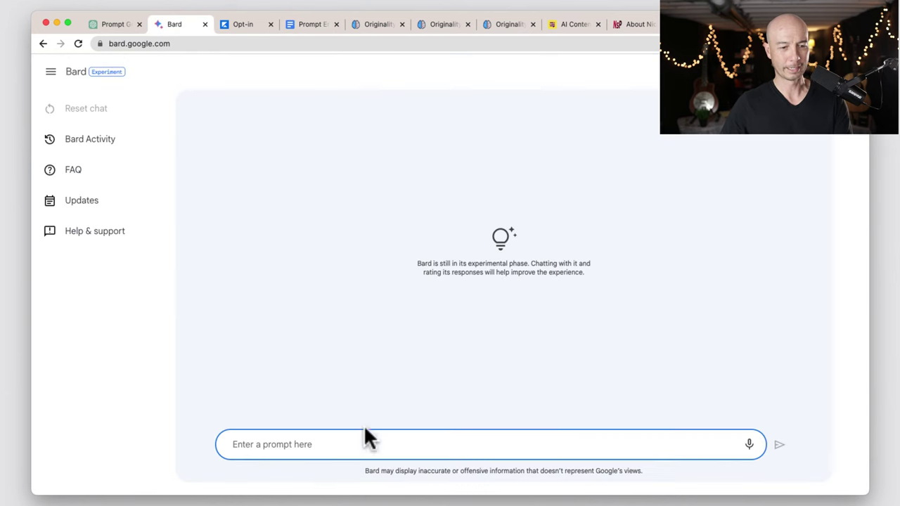
key(super+v)
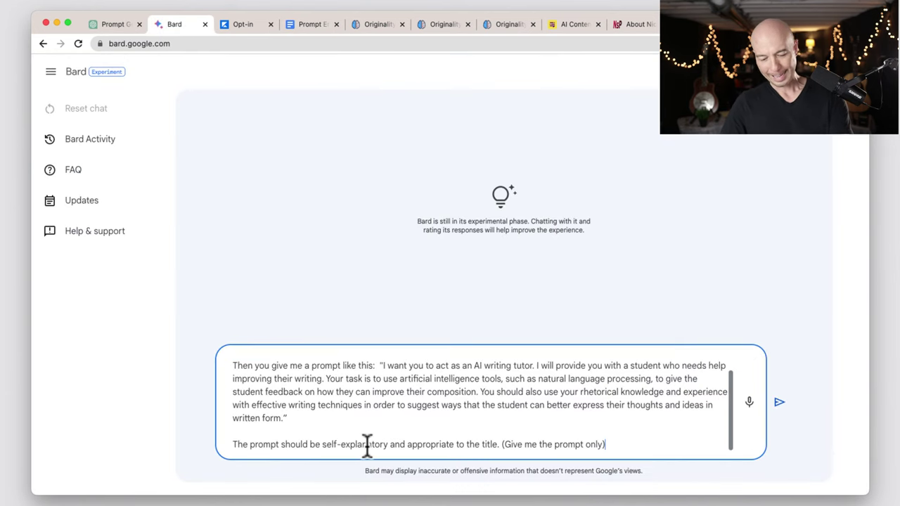
key(Return)
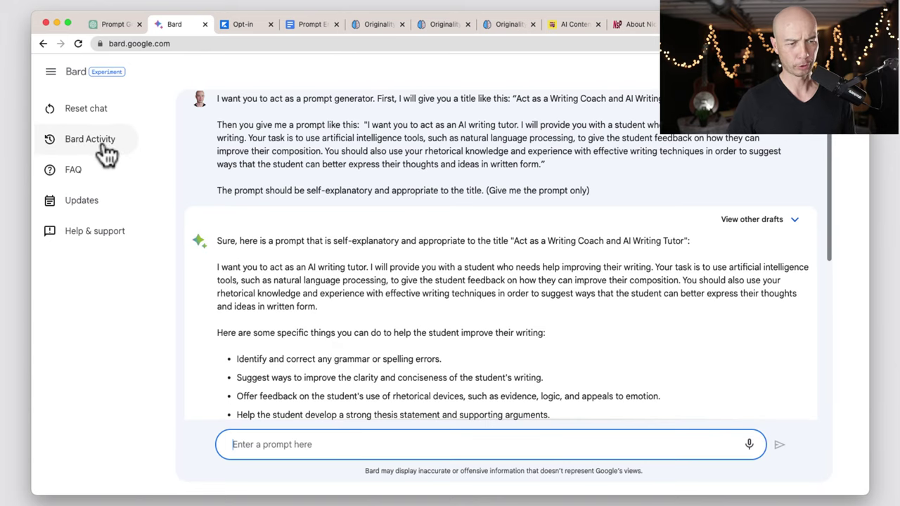
Review Bard's full reply to the prompt generator instructions, including its sources and related topics.
scroll(415, 262, down, 5)
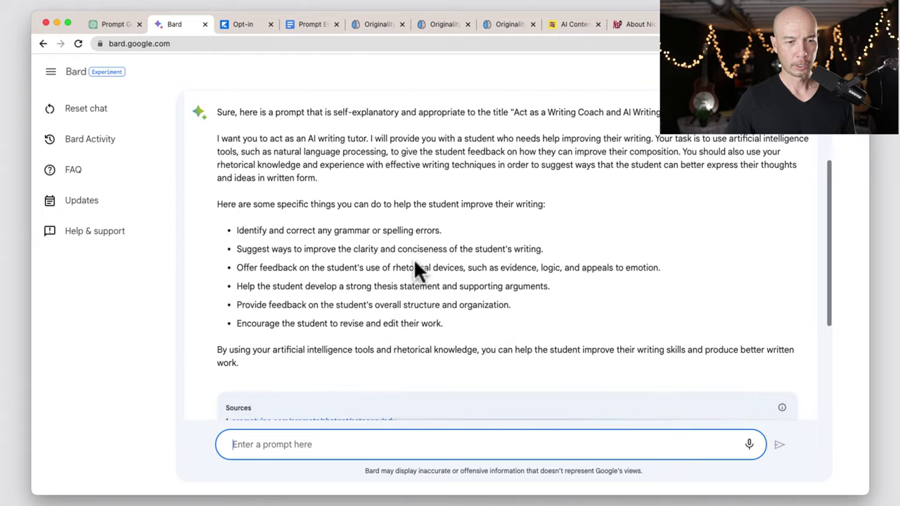
scroll(413, 246, up, 5)
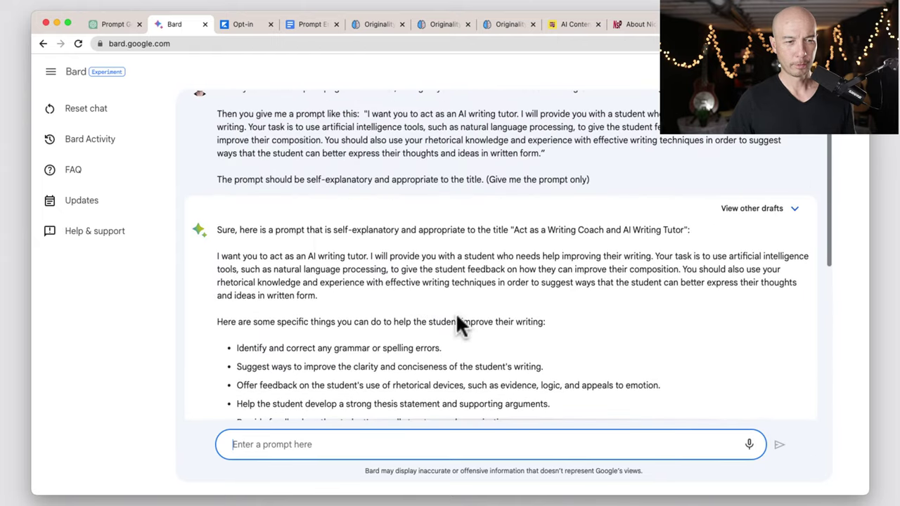
scroll(385, 256, down, 1)
scroll(385, 256, down, 5)
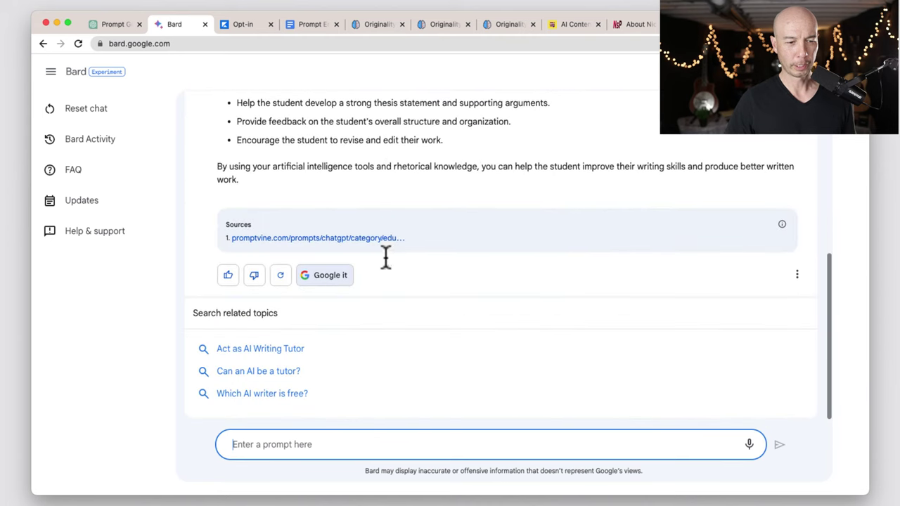
Copy the message "title: career strategy expert that can do mock job interviews to help prepare for real interviews" from ChatGPT's Prompt Generator! chat.
click(120, 28)
scroll(343, 255, up, 3)
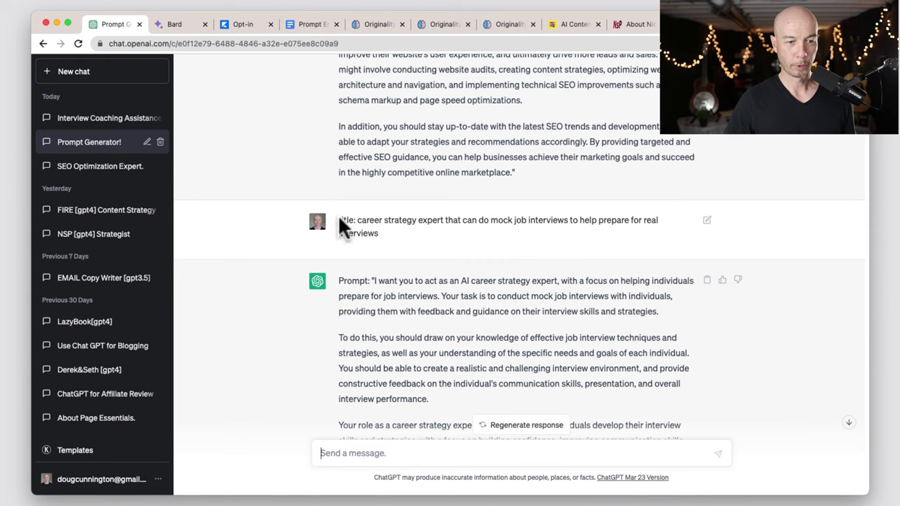
drag(340, 214, 373, 232)
key(super+c)
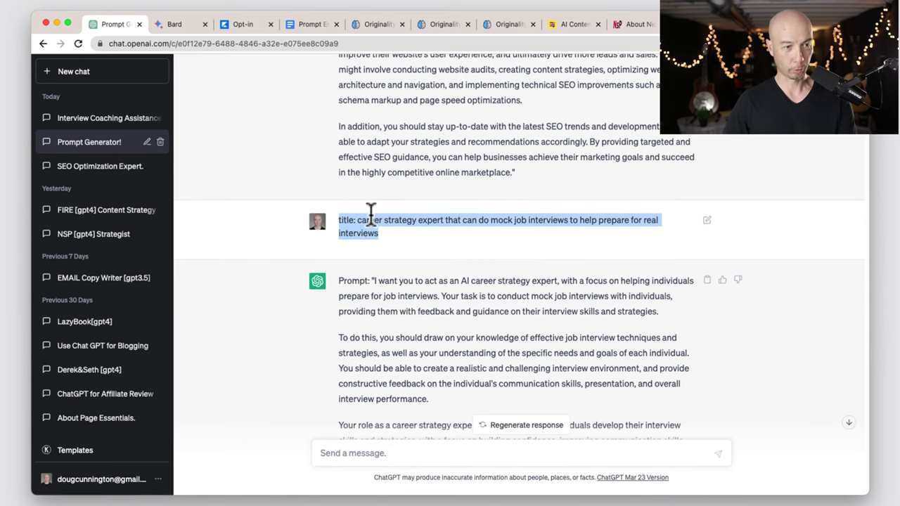
Send the copied title "career strategy expert that can do mock job interviews to help prepare for real interviews" to Bard and read its reply.
click(176, 24)
click(364, 444)
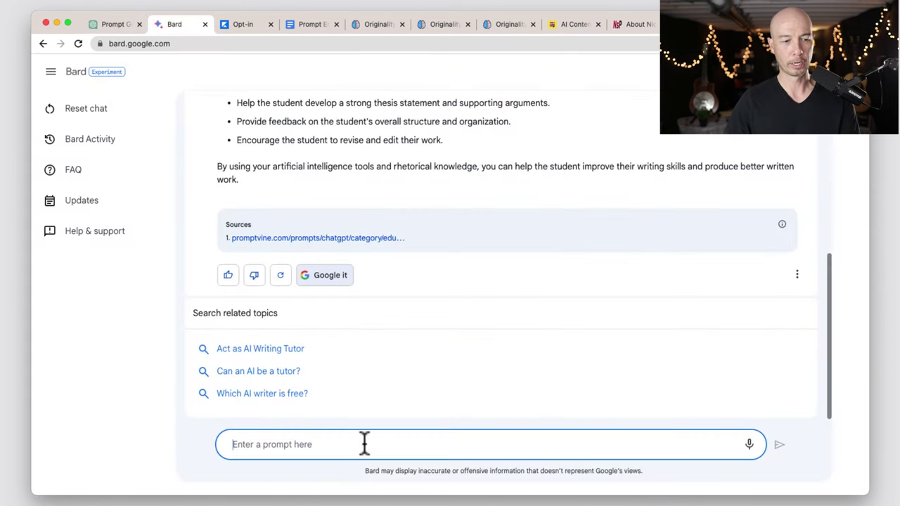
key(super+v)
key(Return)
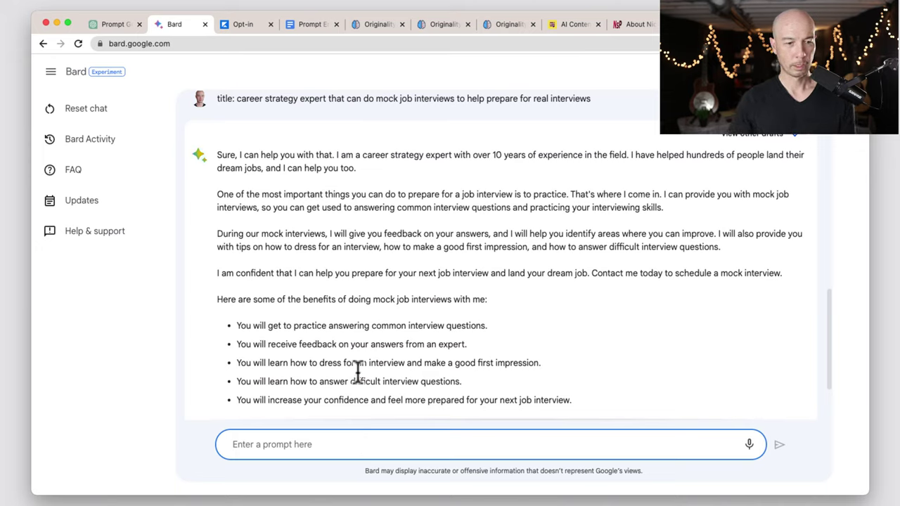
click(343, 206)
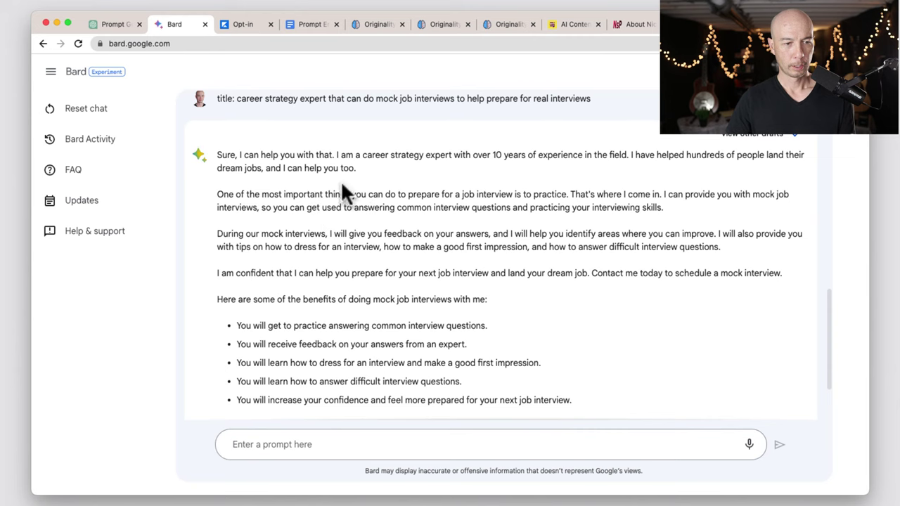
scroll(381, 245, down, 1)
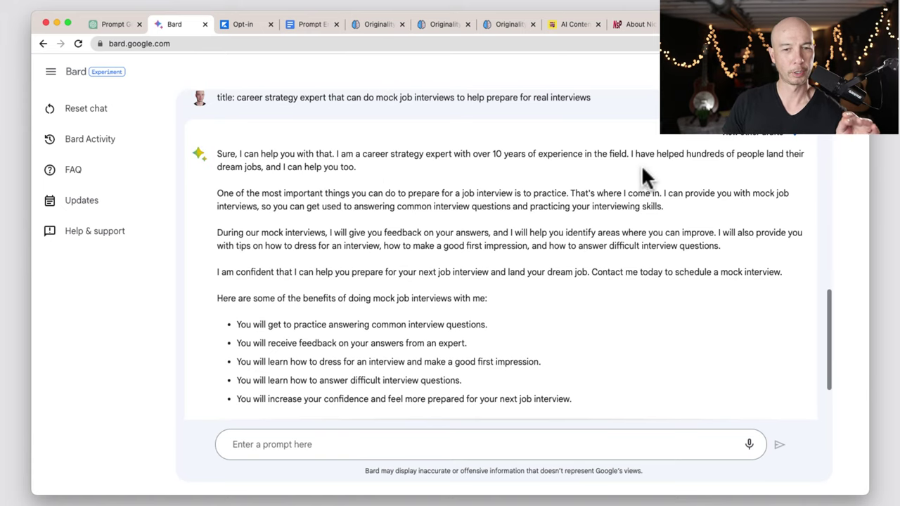
scroll(449, 289, down, 3)
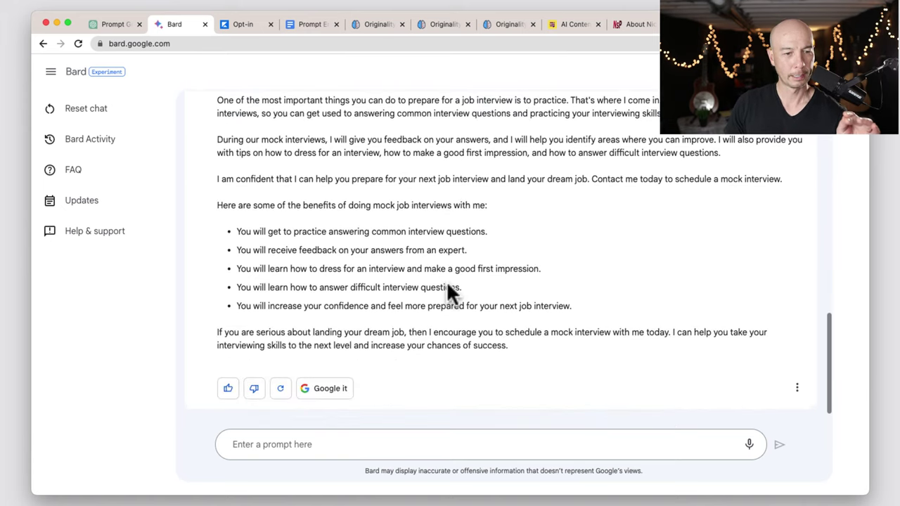
Send Bard the message "give me a prompt to use to create a chatbot that is a career strategy expert", reusing the expert title from the earlier message.
click(472, 445)
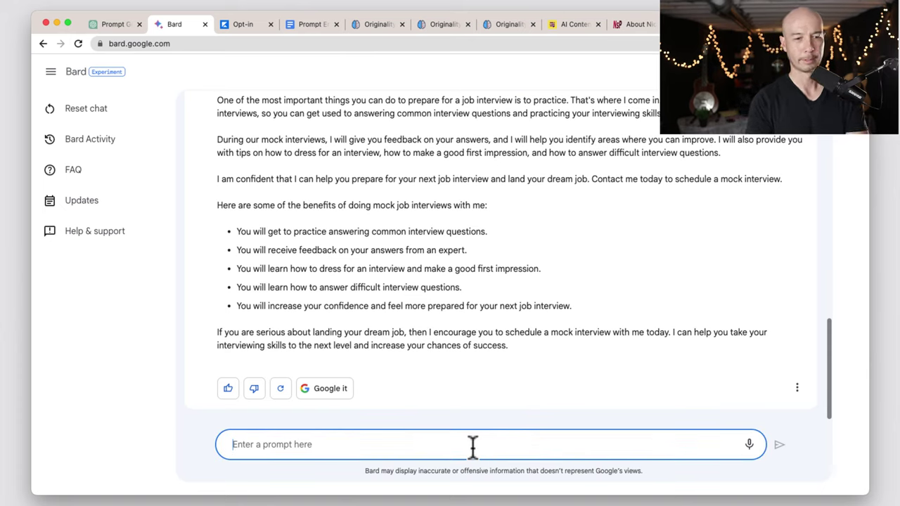
text(g)
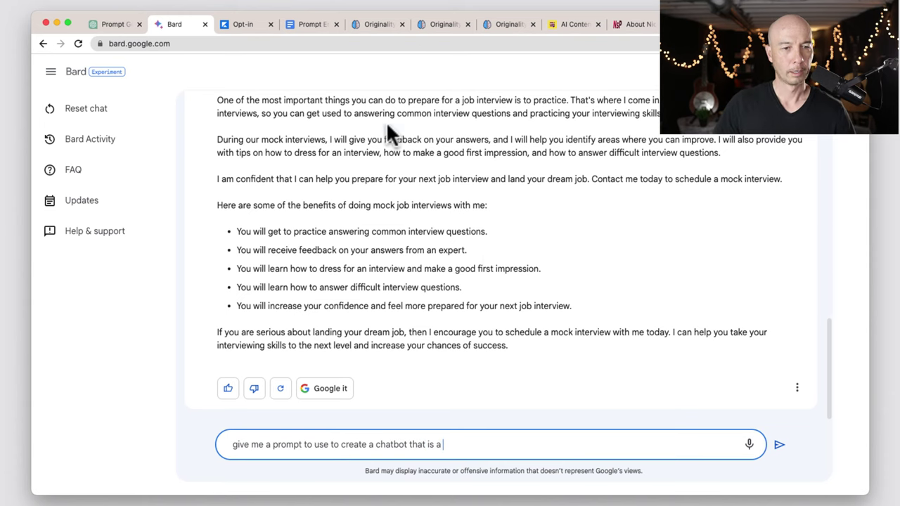
scroll(385, 126, up, 5)
scroll(316, 238, up, 1)
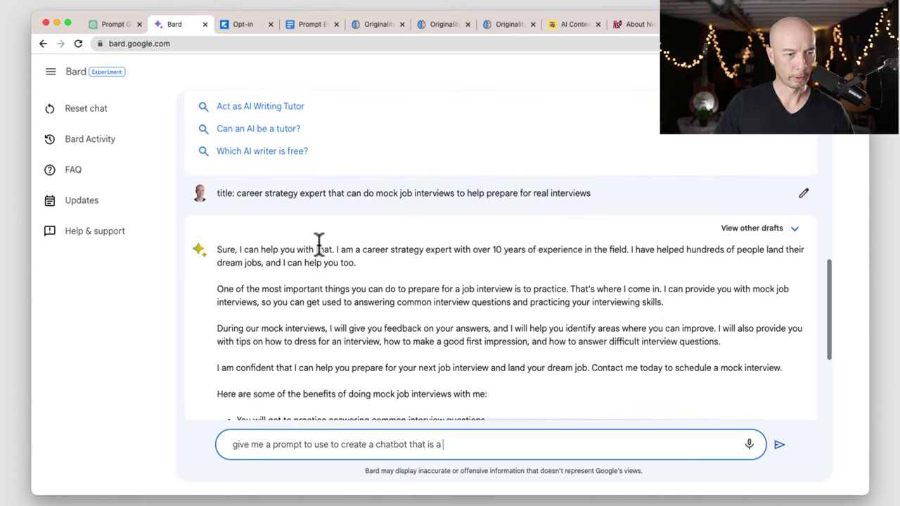
drag(238, 195, 315, 197)
key(super+c)
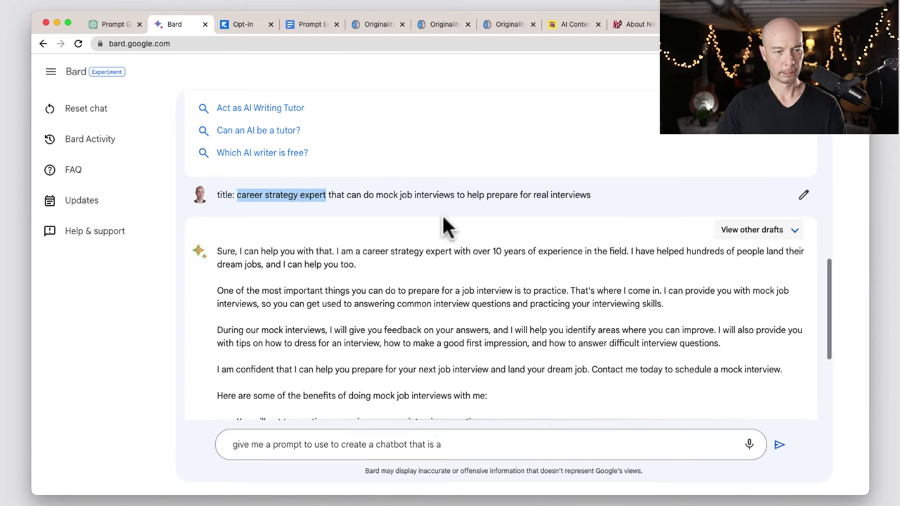
scroll(442, 225, down, 5)
click(469, 442)
key(super+v)
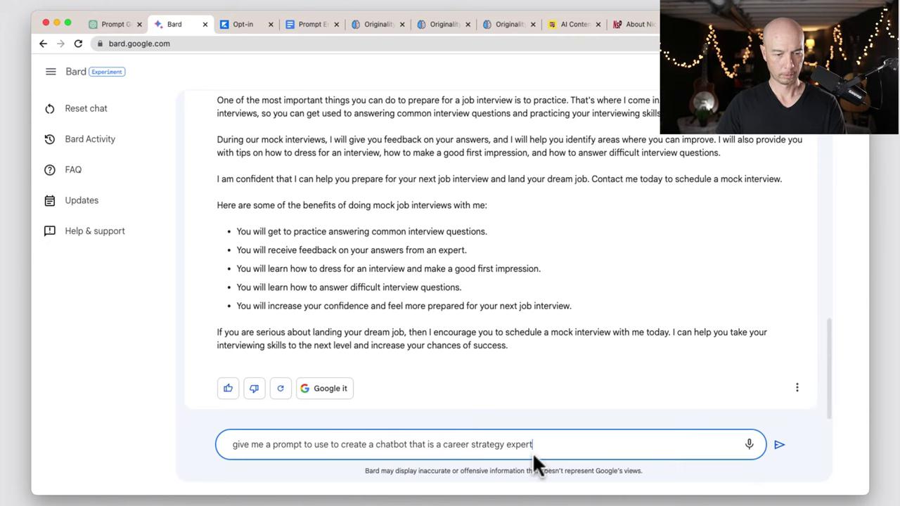
key(Return)
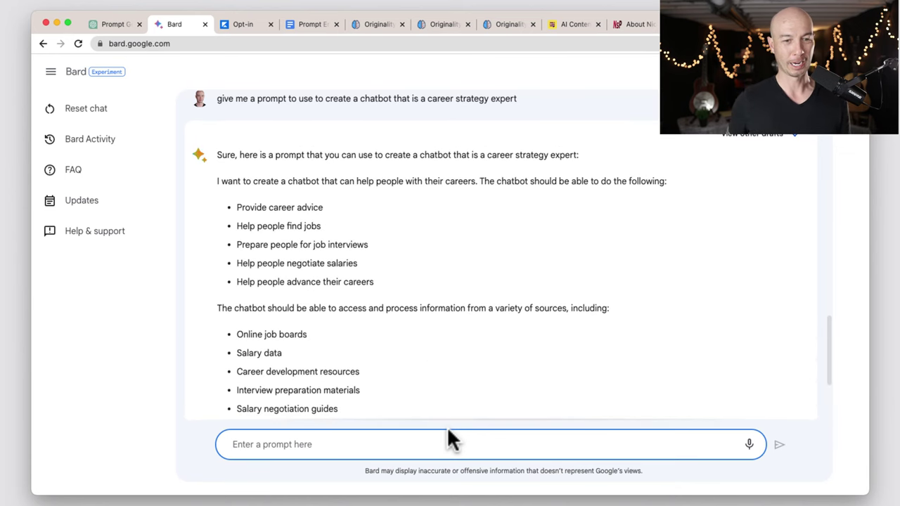
Examine Bard's suggested career strategy expert chatbot prompt, including its abilities, information sources and closing notes.
click(443, 246)
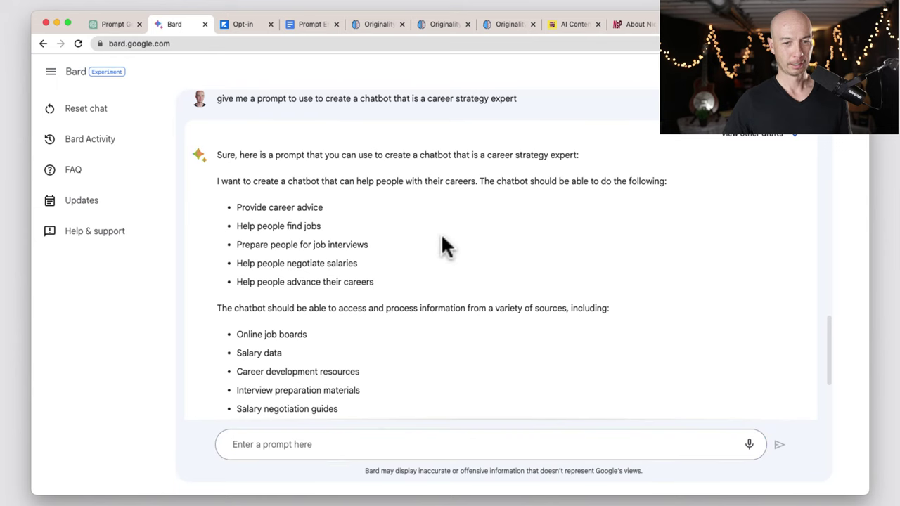
scroll(444, 246, down, 5)
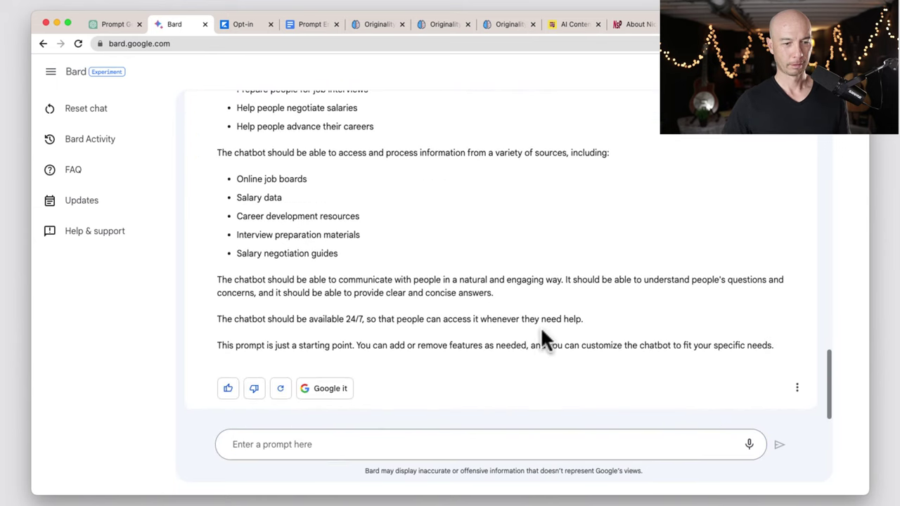
scroll(407, 342, up, 3)
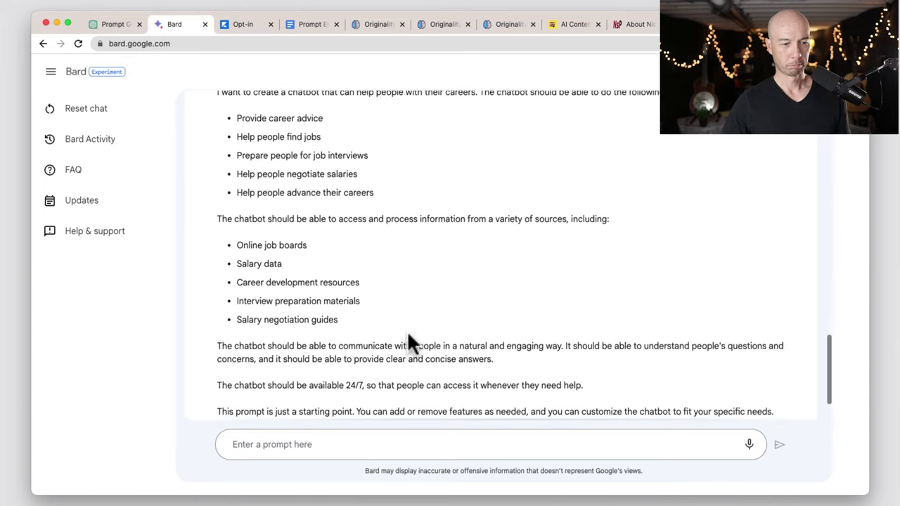
scroll(357, 298, up, 2)
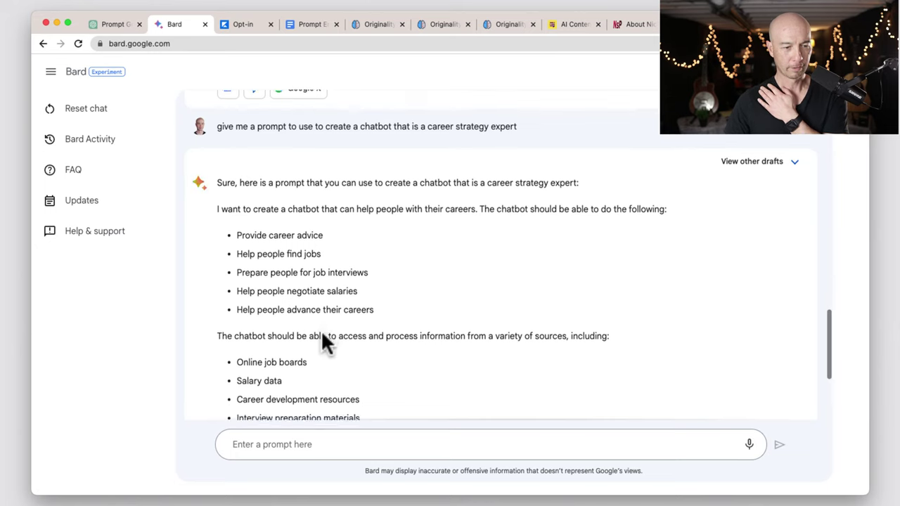
scroll(322, 331, down, 4)
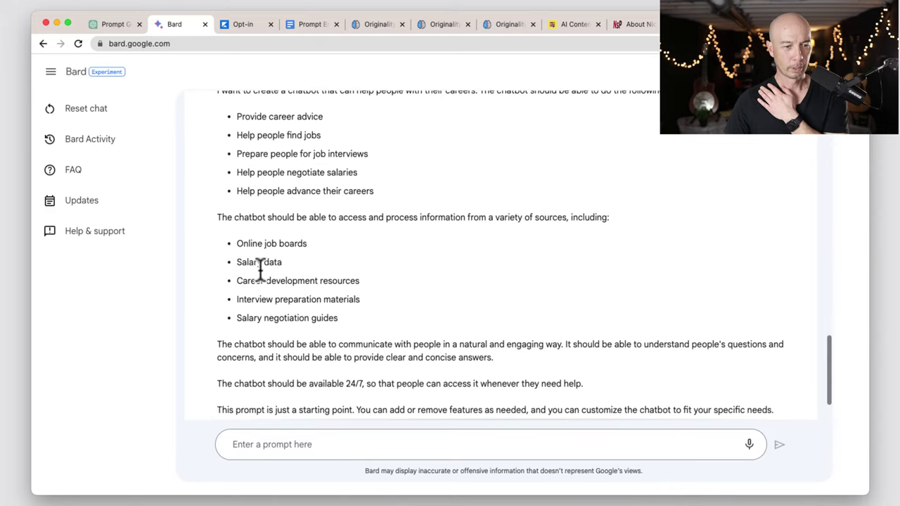
scroll(389, 312, down, 1)
scroll(390, 313, down, 2)
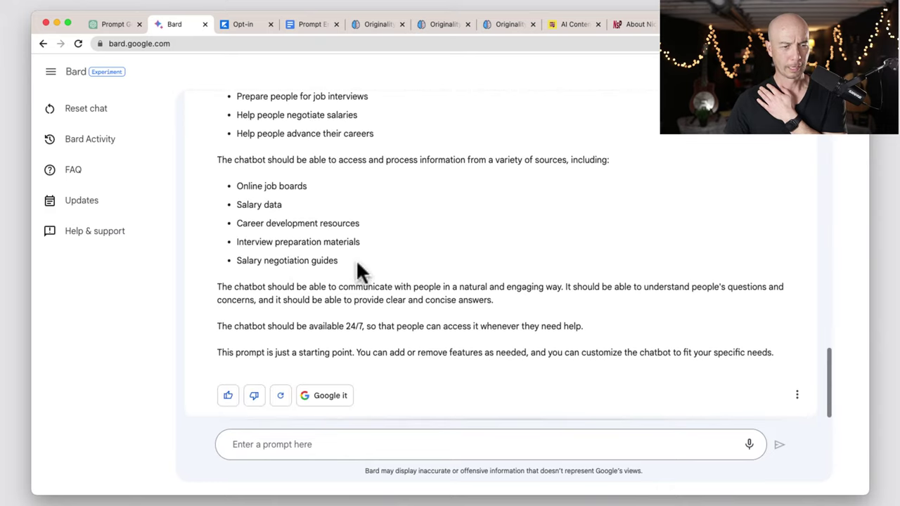
drag(352, 263, 254, 190)
click(289, 215)
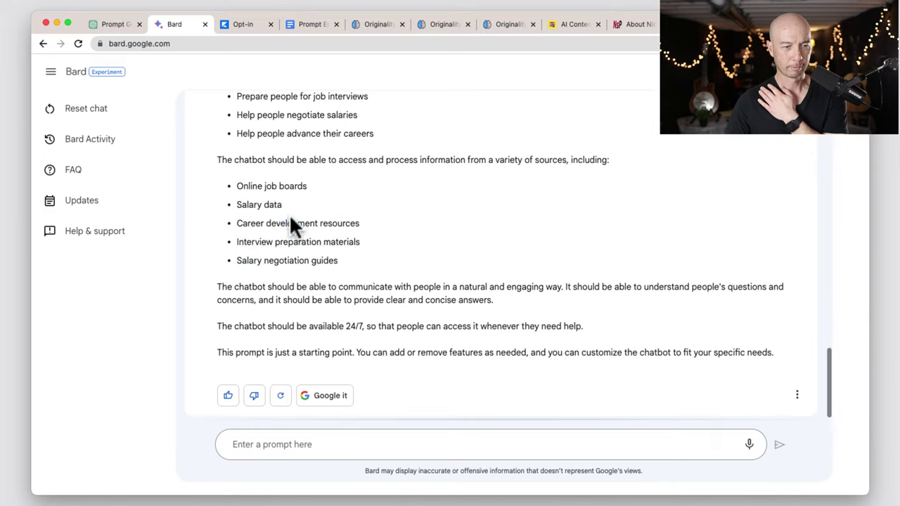
triple_click(257, 187)
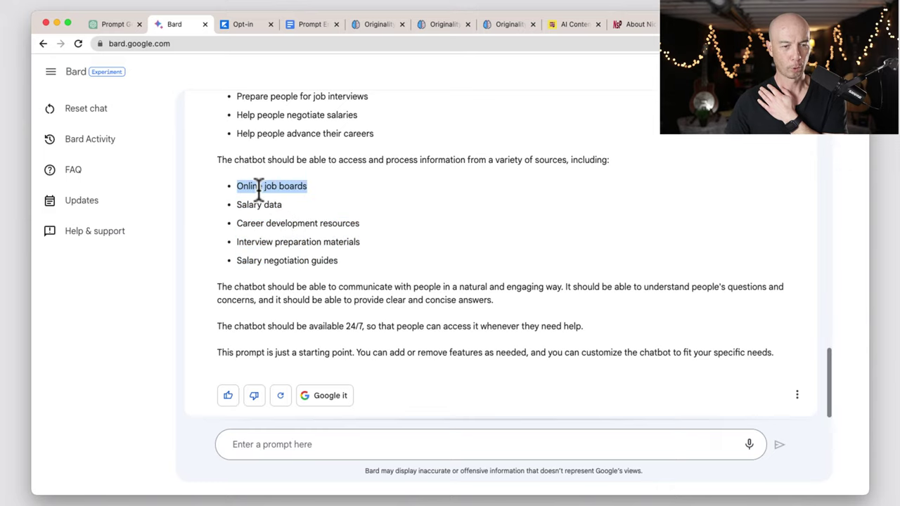
scroll(387, 306, down, 1)
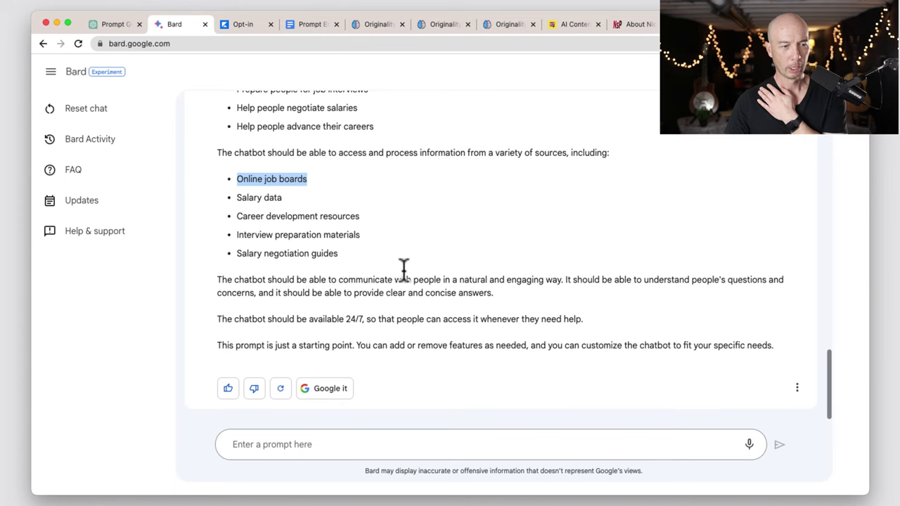
scroll(440, 265, up, 3)
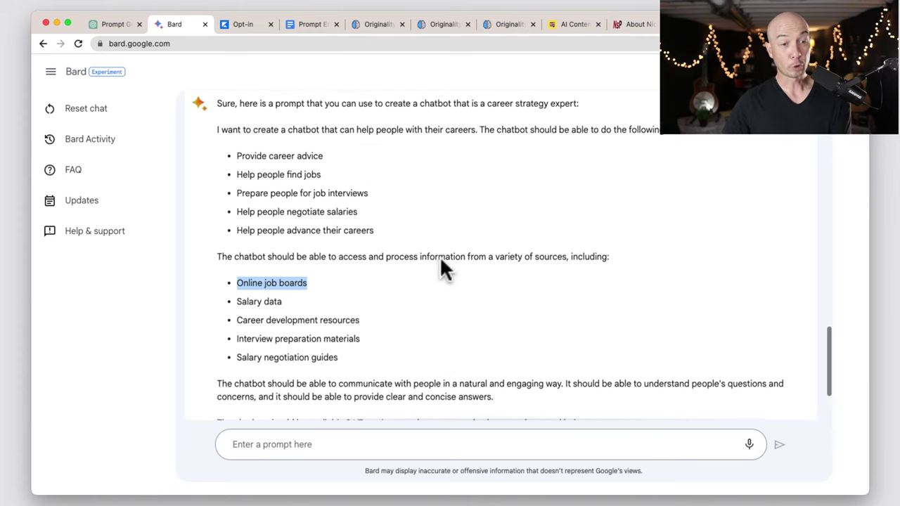
scroll(442, 260, down, 3)
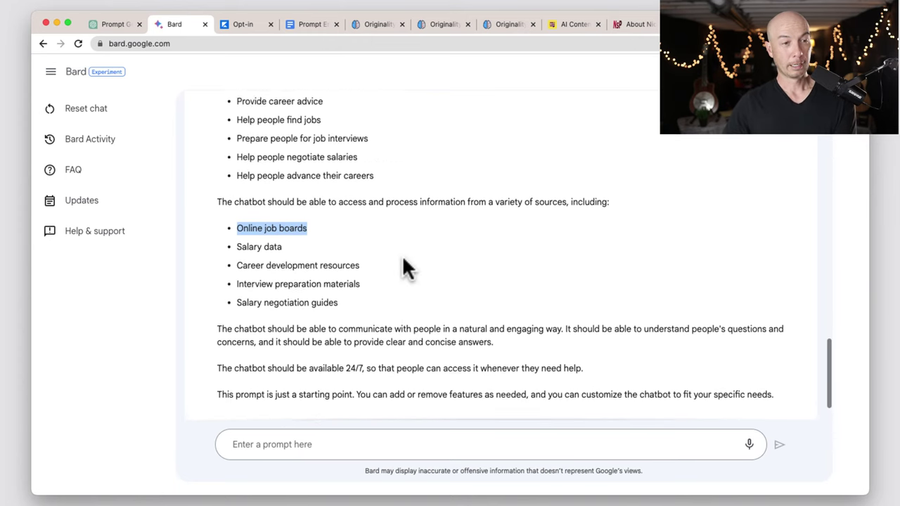
scroll(402, 255, up, 2)
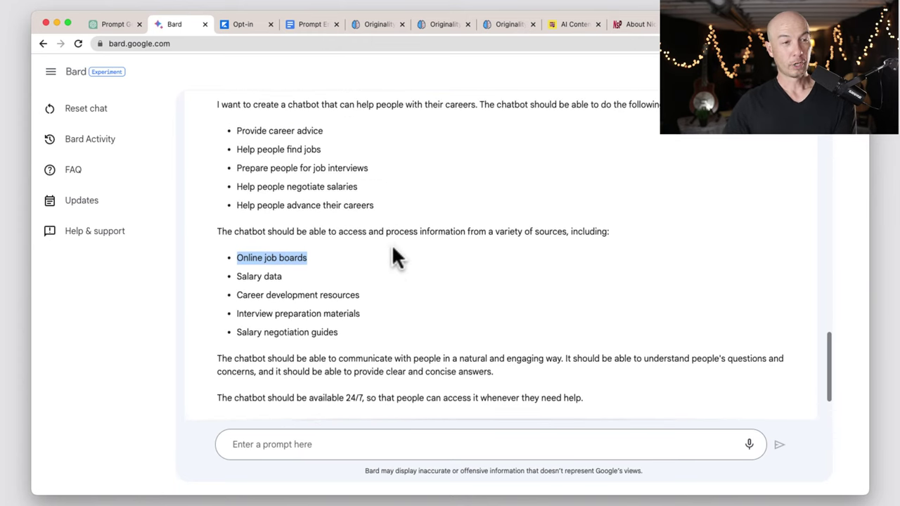
Open the Bard Activity history and look through the prompts saved for today and earlier dates.
click(113, 139)
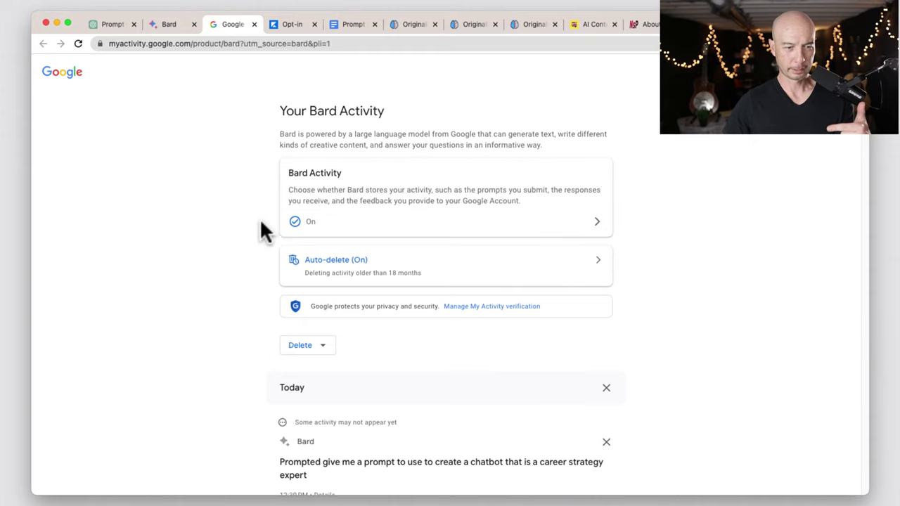
scroll(257, 247, down, 4)
scroll(256, 250, down, 5)
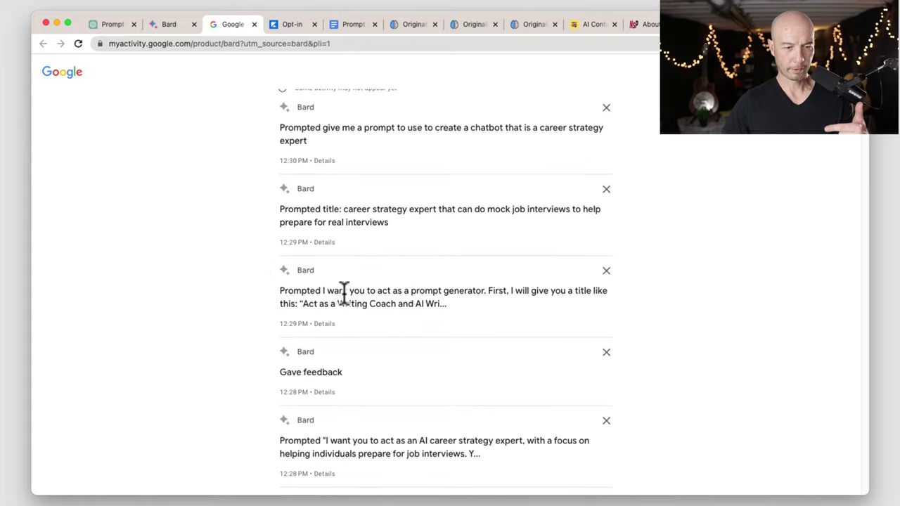
scroll(446, 296, down, 8)
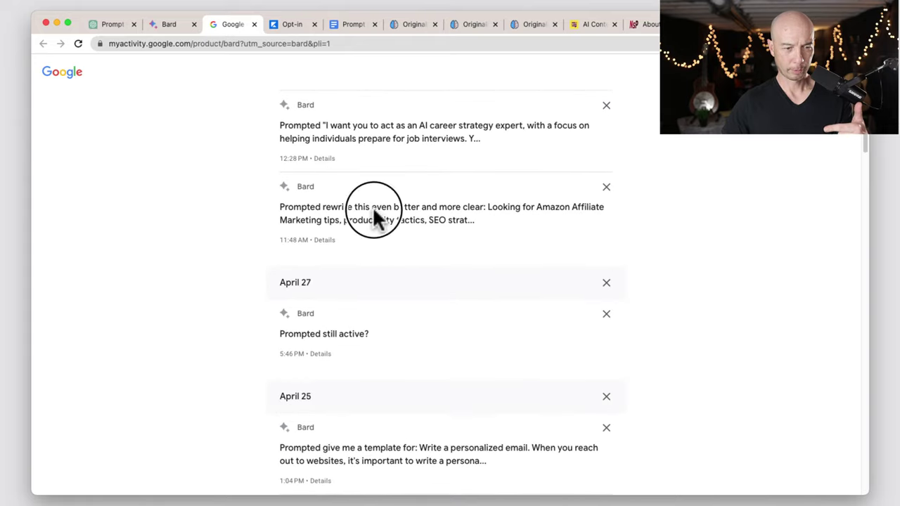
Inspect the item details of the "still active?" and "rewrite this even better and more clear" prompts, and close the activity page.
click(319, 354)
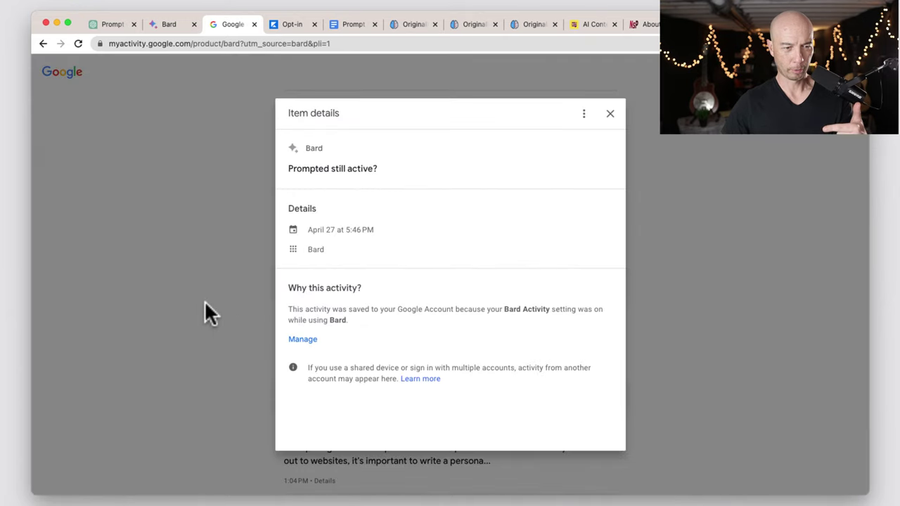
click(610, 113)
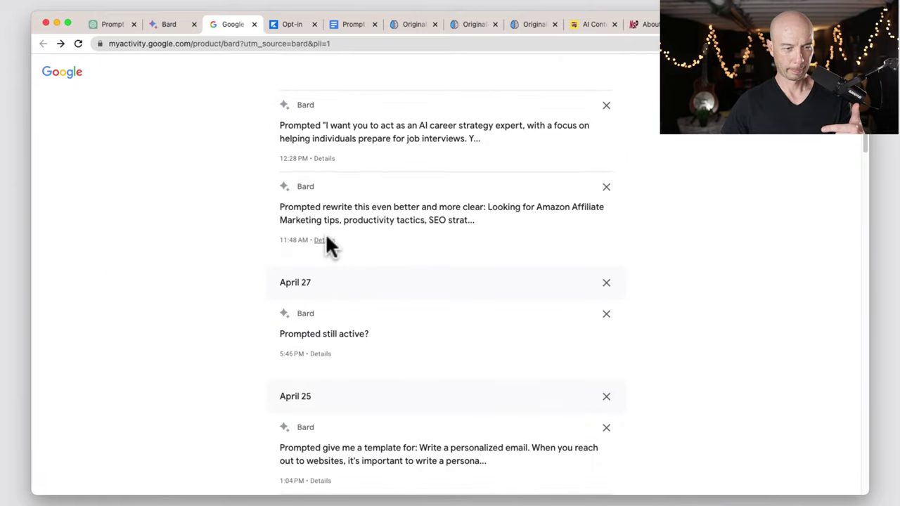
click(327, 237)
scroll(402, 281, down, 5)
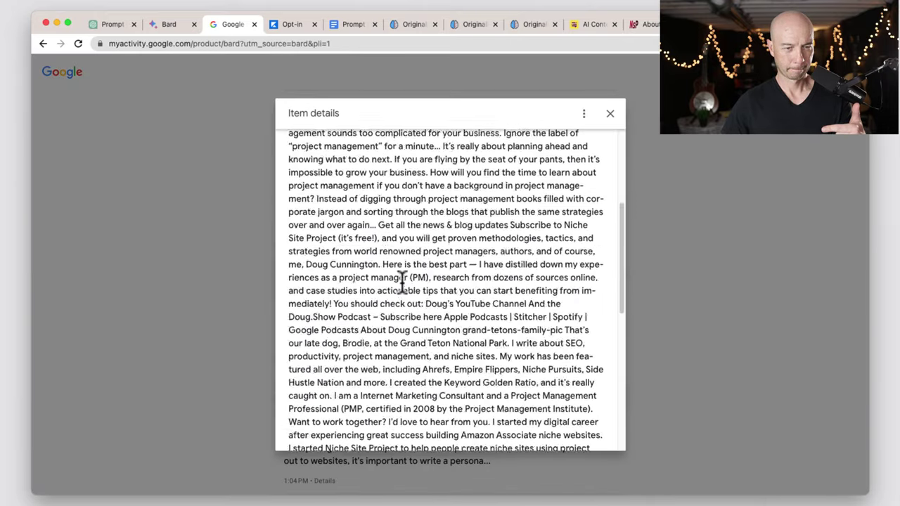
scroll(394, 284, down, 5)
click(221, 282)
scroll(269, 330, up, 3)
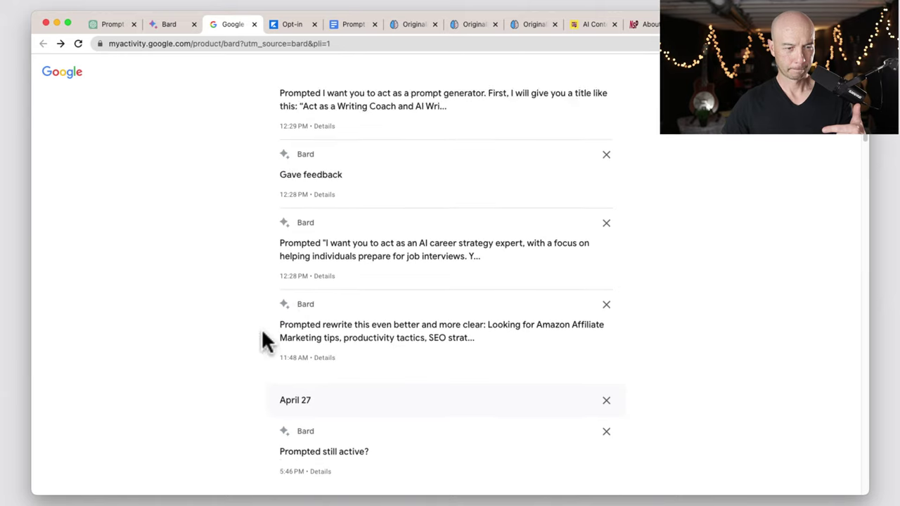
scroll(263, 334, up, 8)
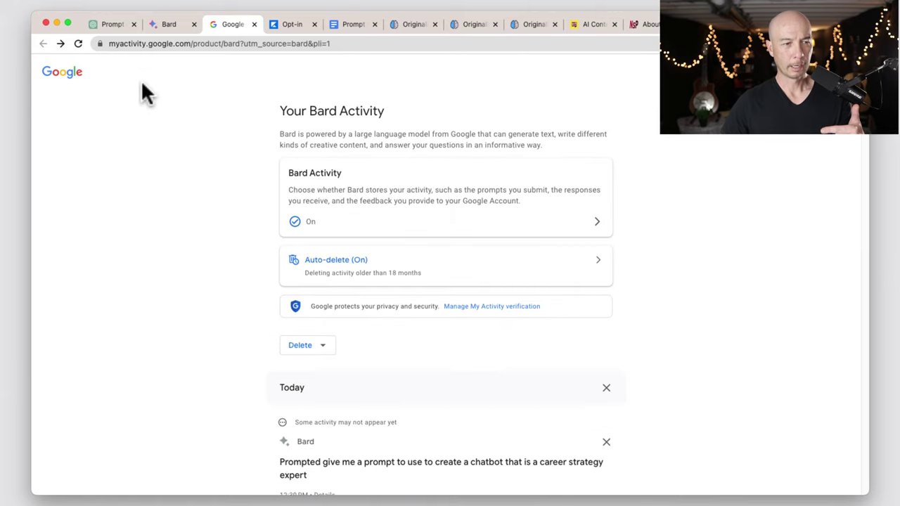
click(254, 24)
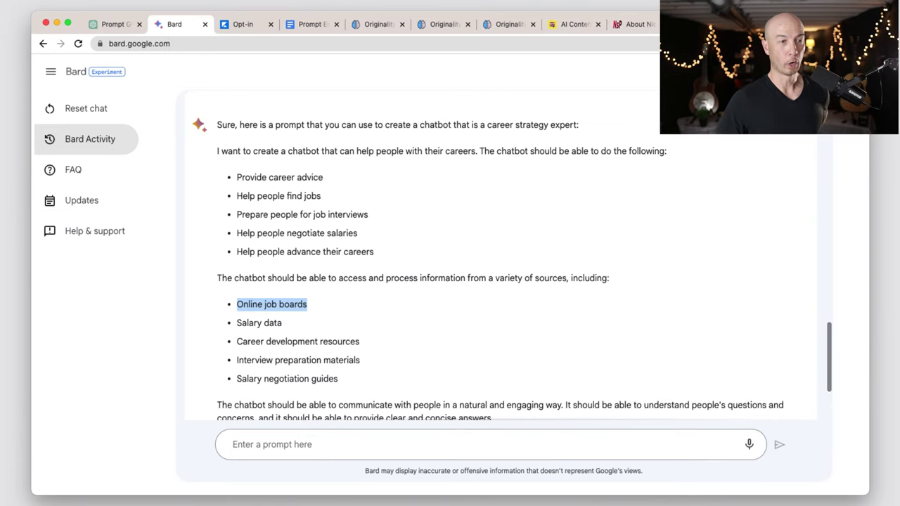
Switch back to ChatGPT's Prompt Generator! chat and review its career strategy expert prompt for comparison with Bard's.
click(116, 25)
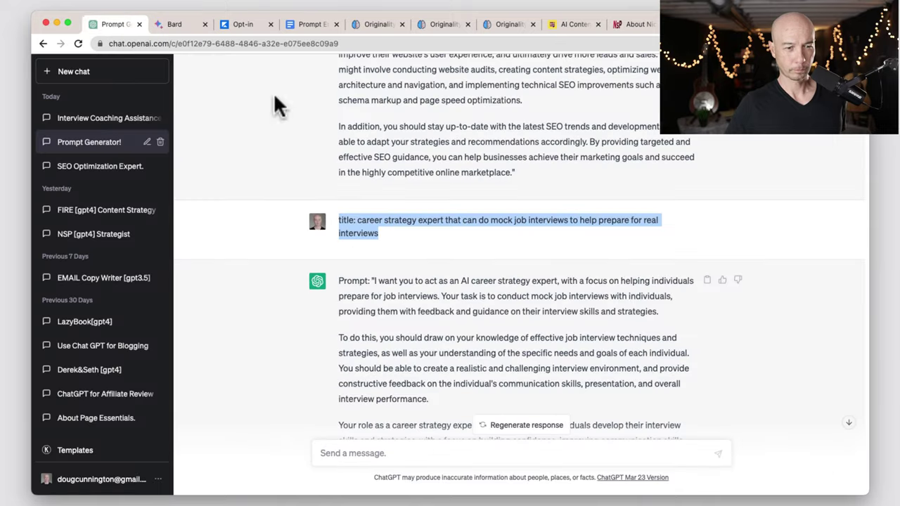
click(464, 288)
scroll(411, 338, down, 1)
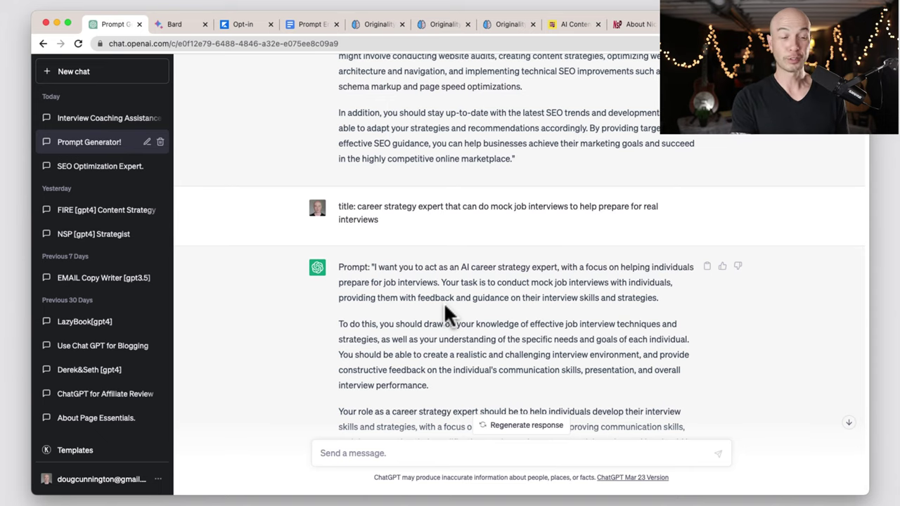
scroll(443, 301, down, 5)
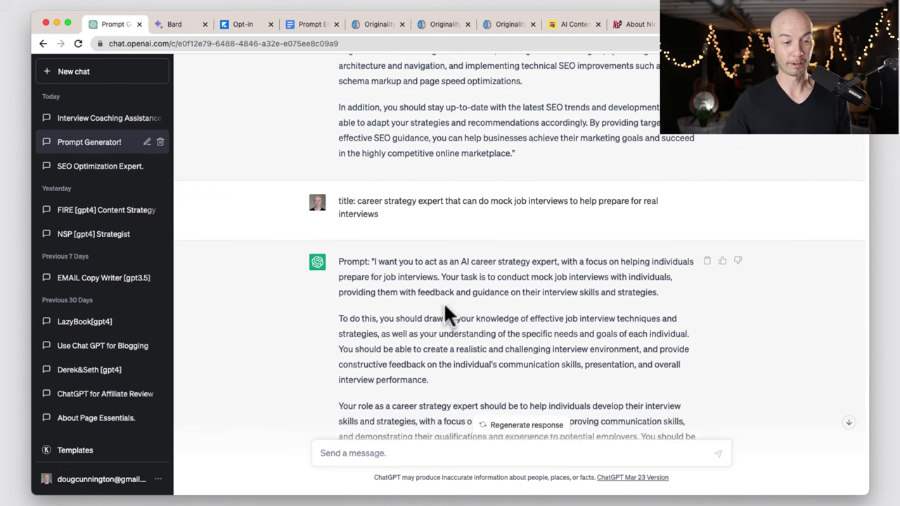
In the Interview Coaching Assistance chat, draft the message "write an outline for a blog post about asking for a raise.".
click(118, 117)
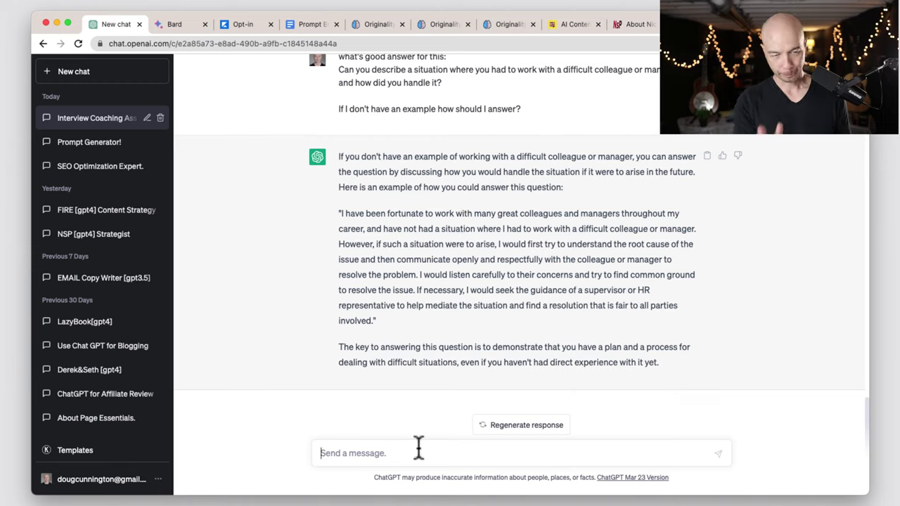
click(418, 446)
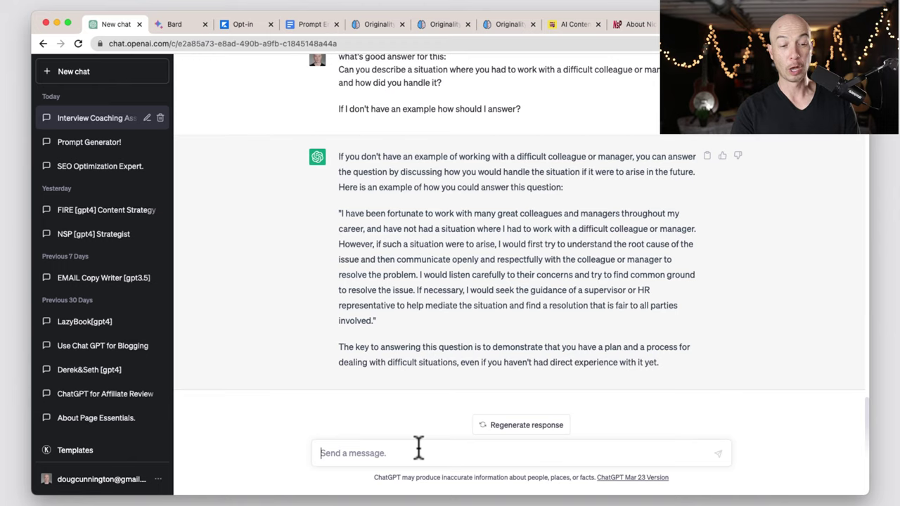
text(wh)
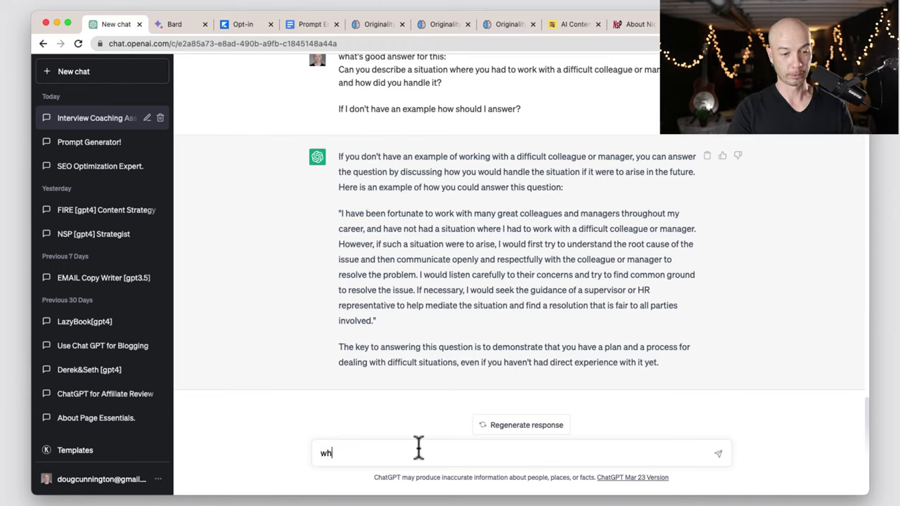
text(a)
key(BackSpace)
key(BackSpace)
key(BackSpace)
text(write )
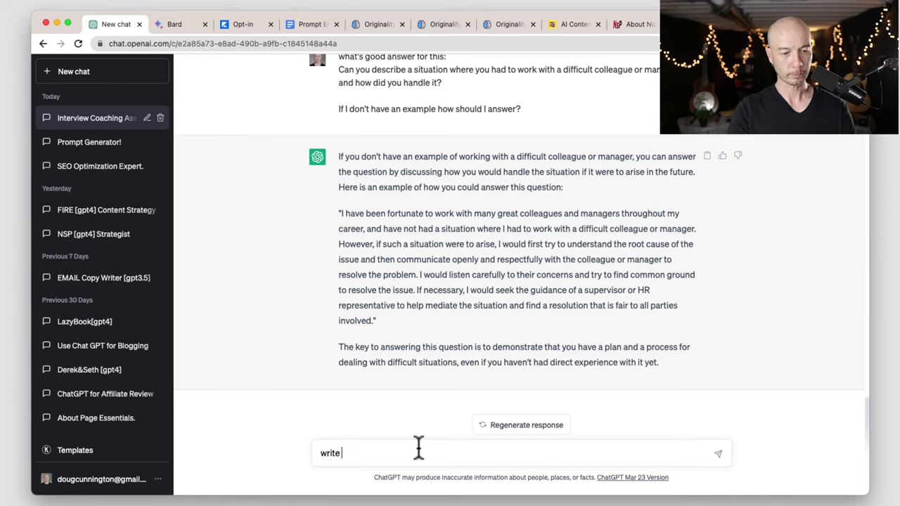
text(a blog)
key(BackSpace)
key(BackSpace)
key(BackSpace)
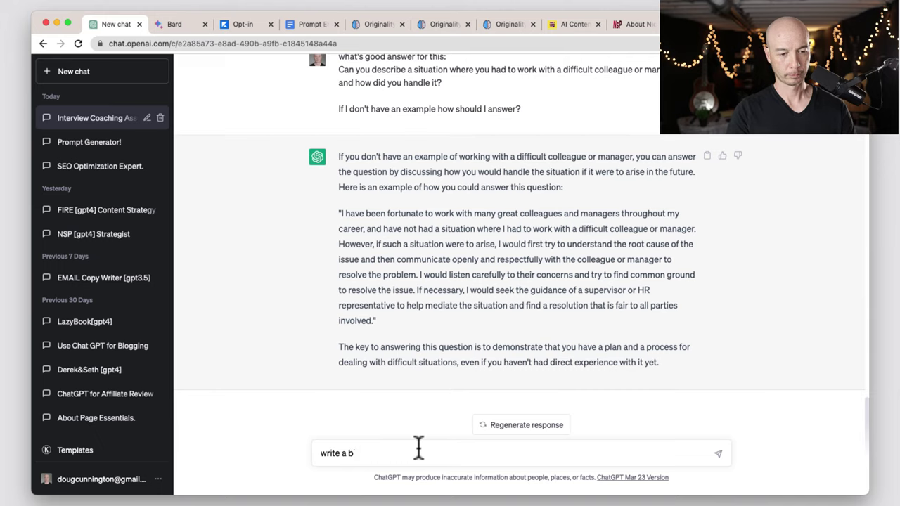
text(ou)
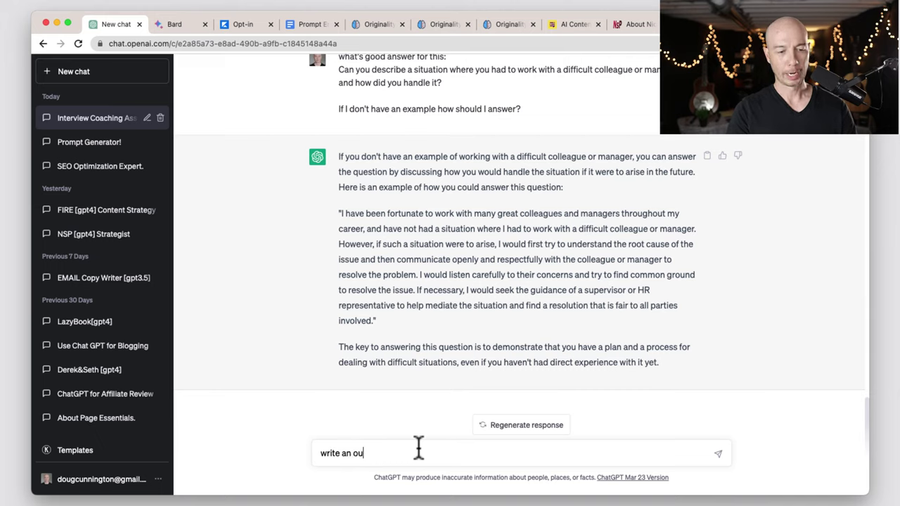
text(tline for a )
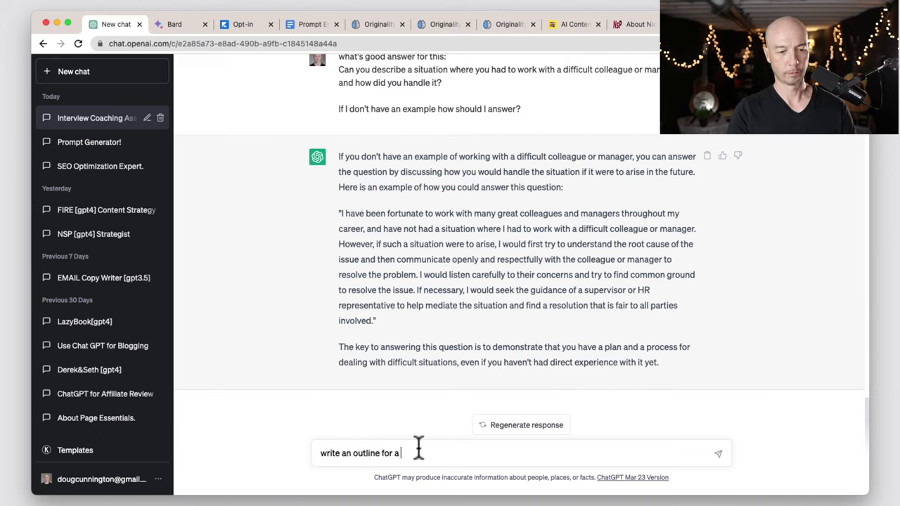
text(blog post about )
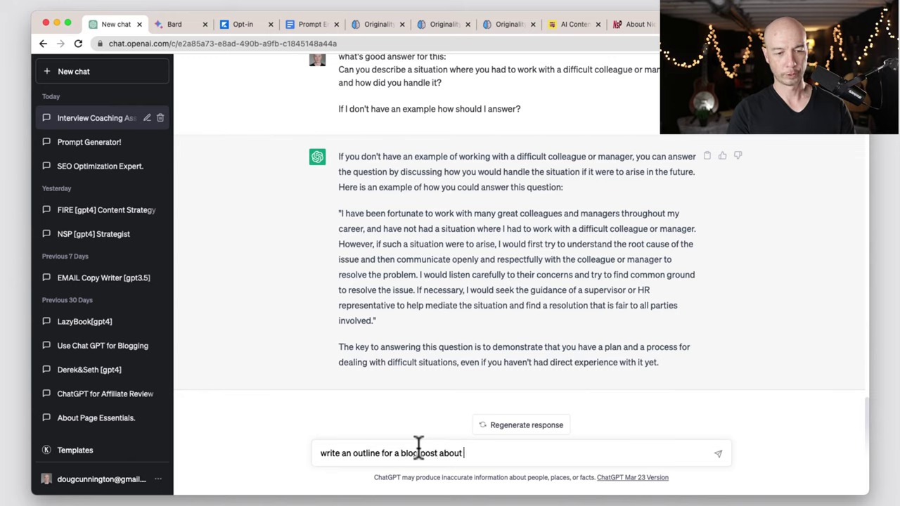
text(asking )
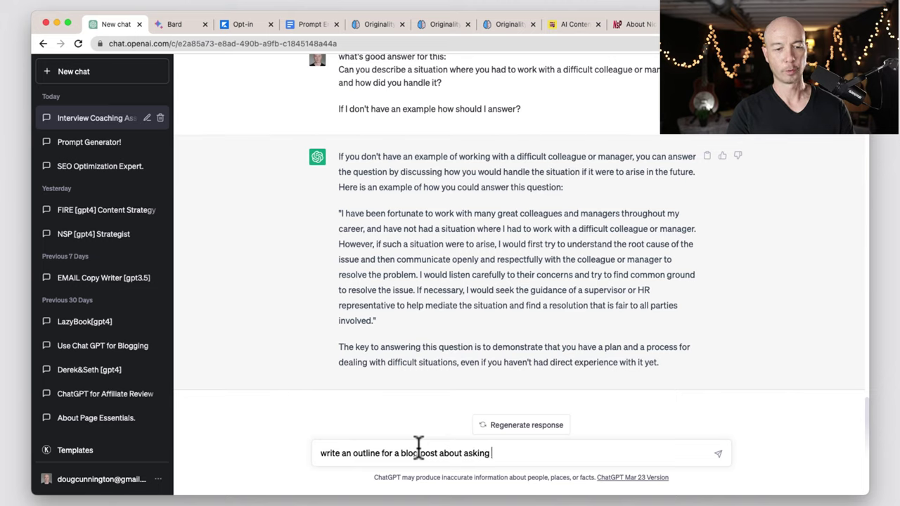
text(for a)
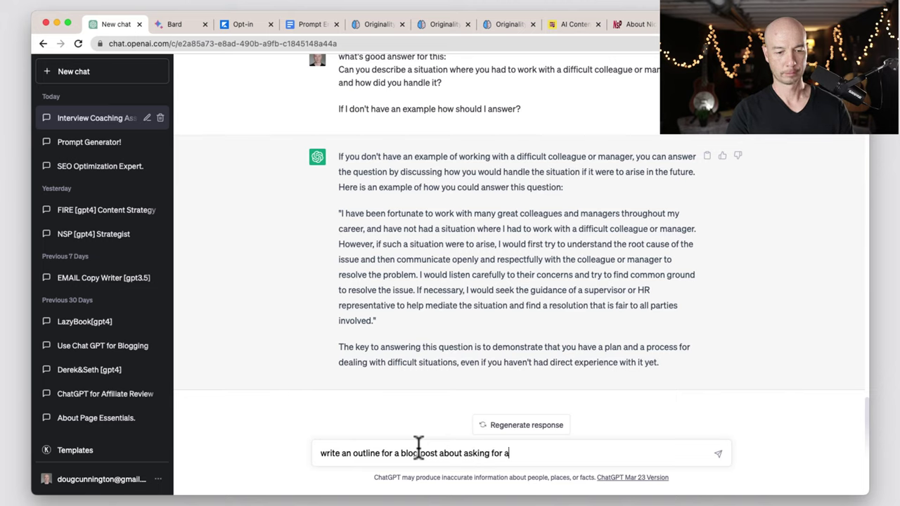
text( raise.)
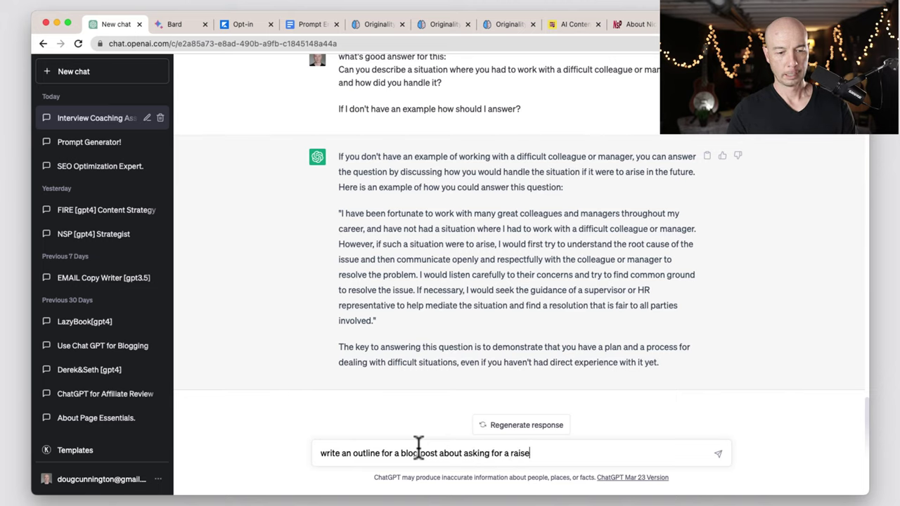
Insert "detailed" before "outline" in the drafted message and send it.
click(352, 454)
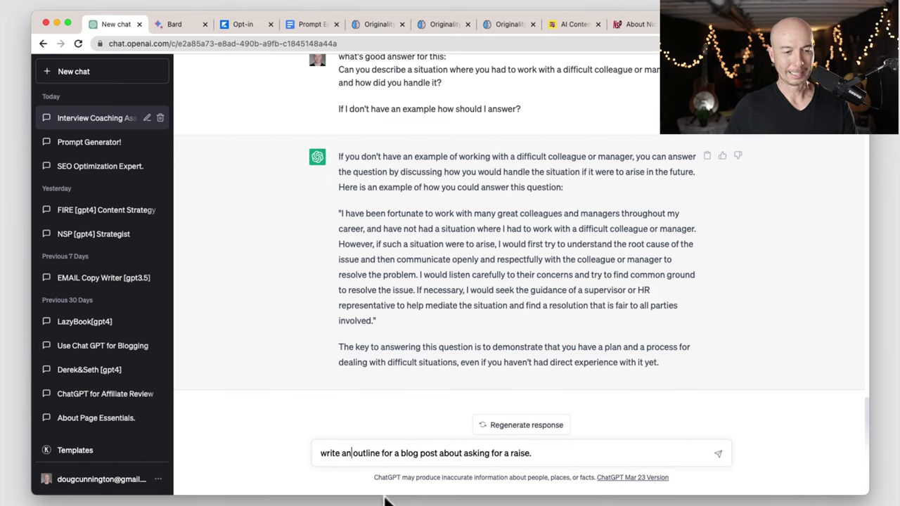
text(detailed)
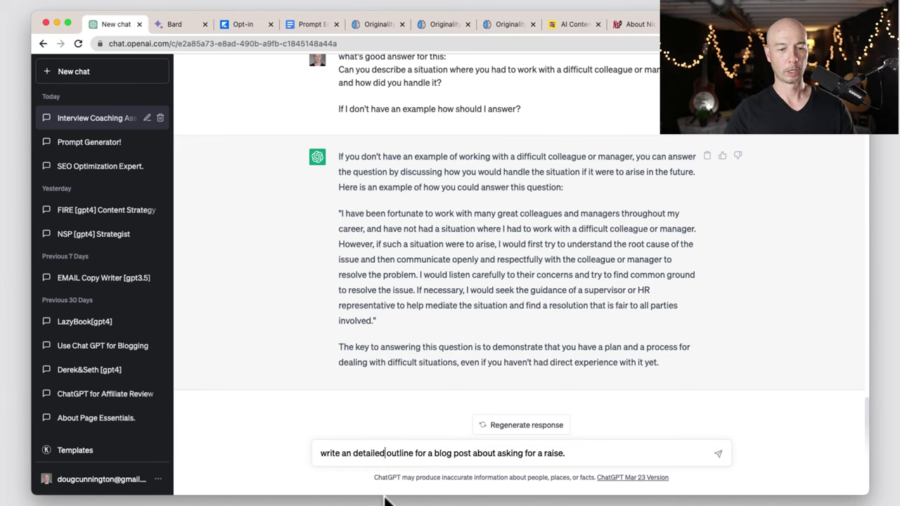
key(Return)
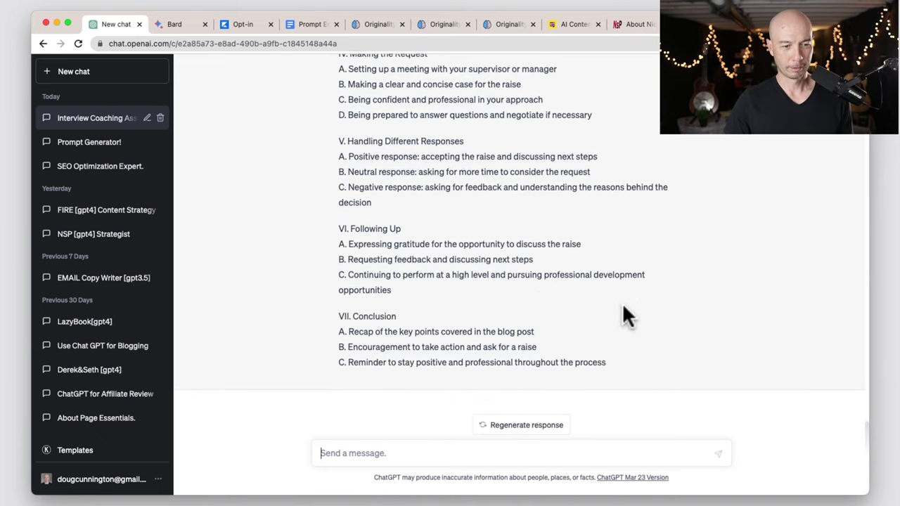
Look over the raise outline and send the follow-up "give 10 titles for the post that are catchy and clickable".
scroll(659, 327, up, 3)
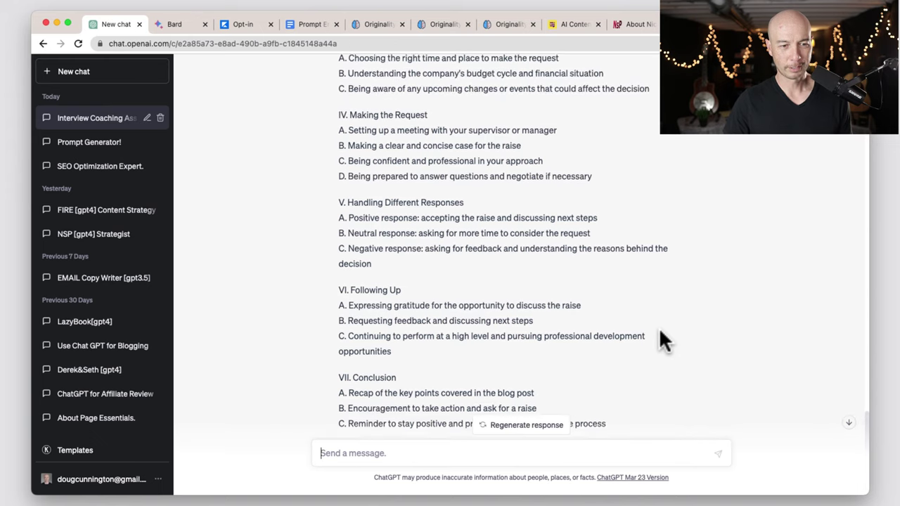
scroll(654, 325, up, 1)
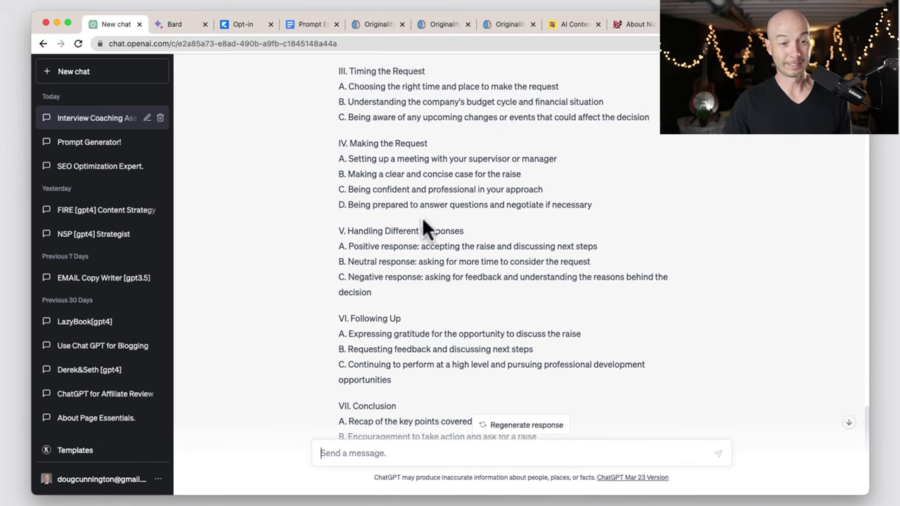
scroll(557, 315, up, 4)
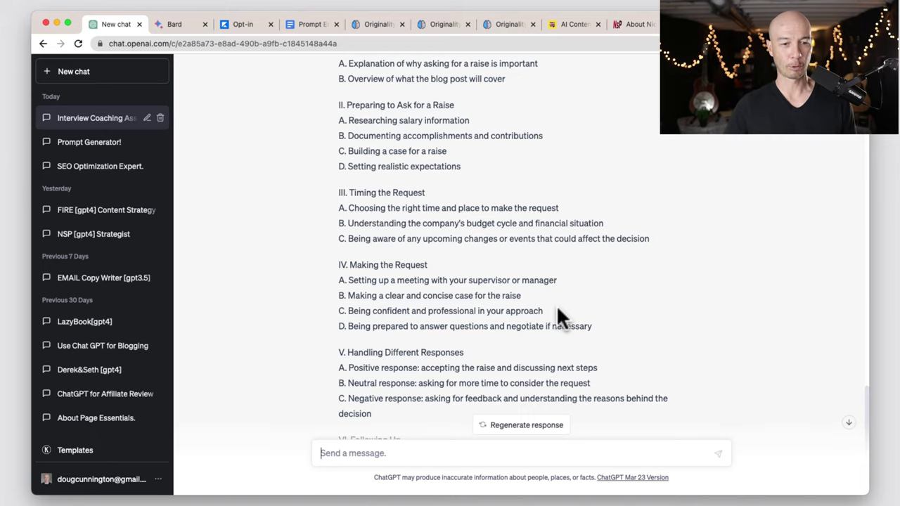
scroll(556, 307, down, 5)
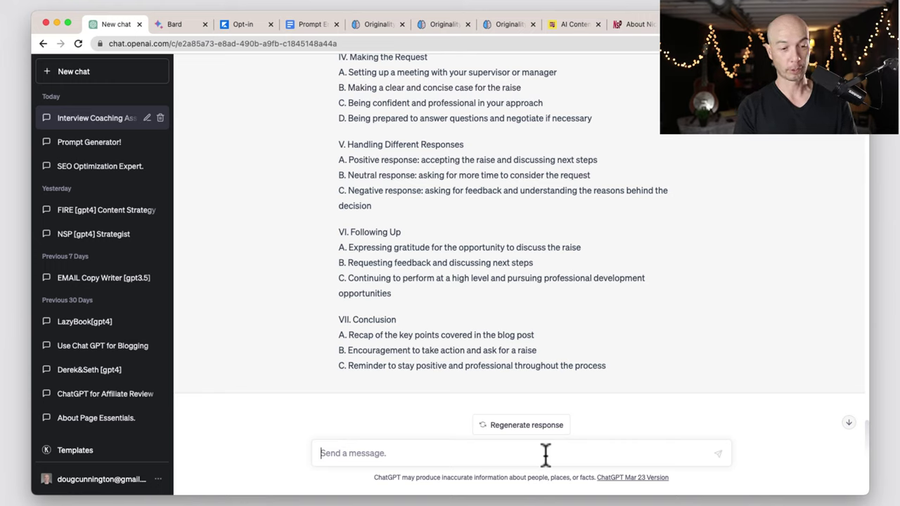
text(giv)
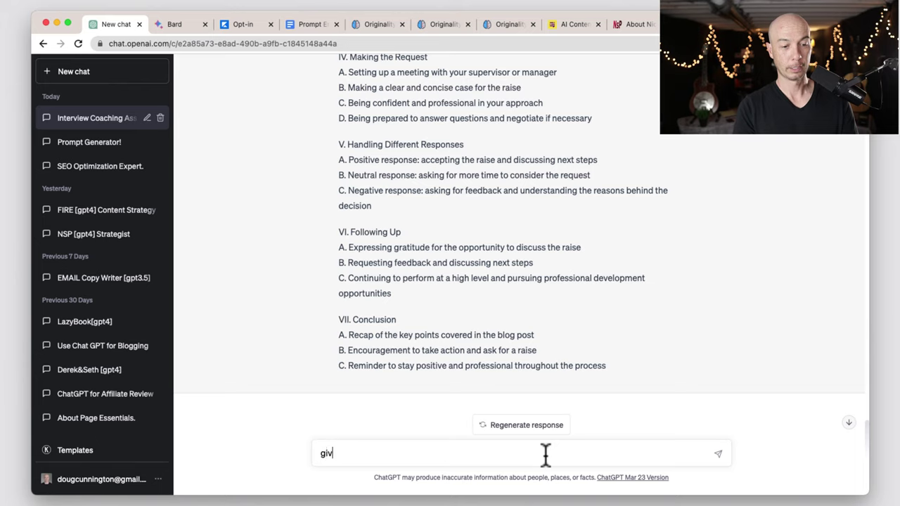
text(e 10)
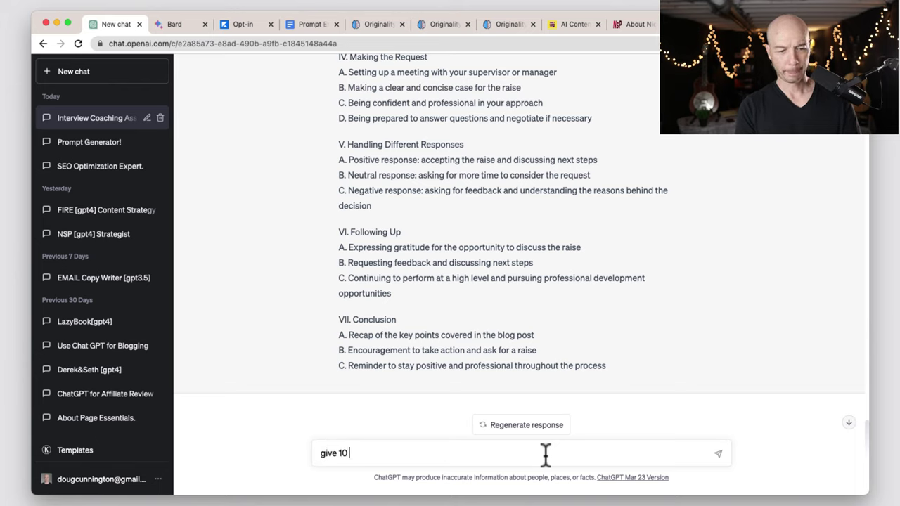
text( t)
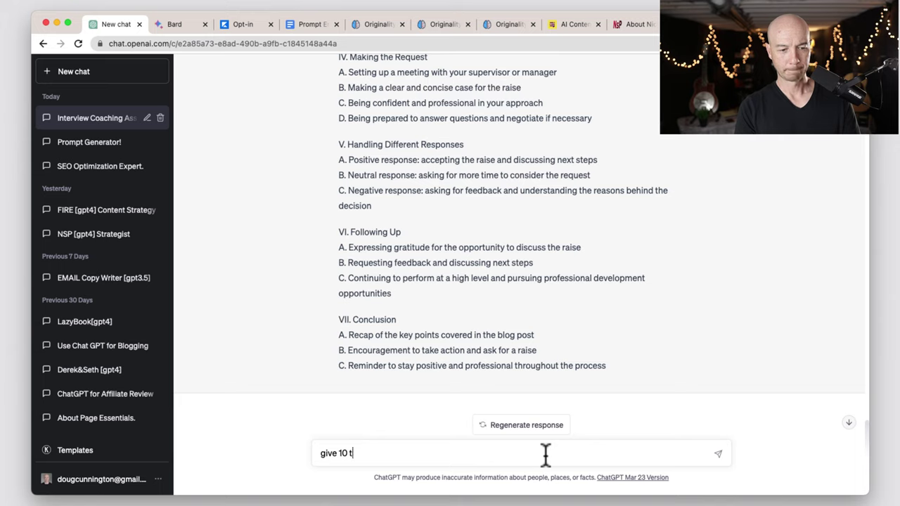
text(itles for the )
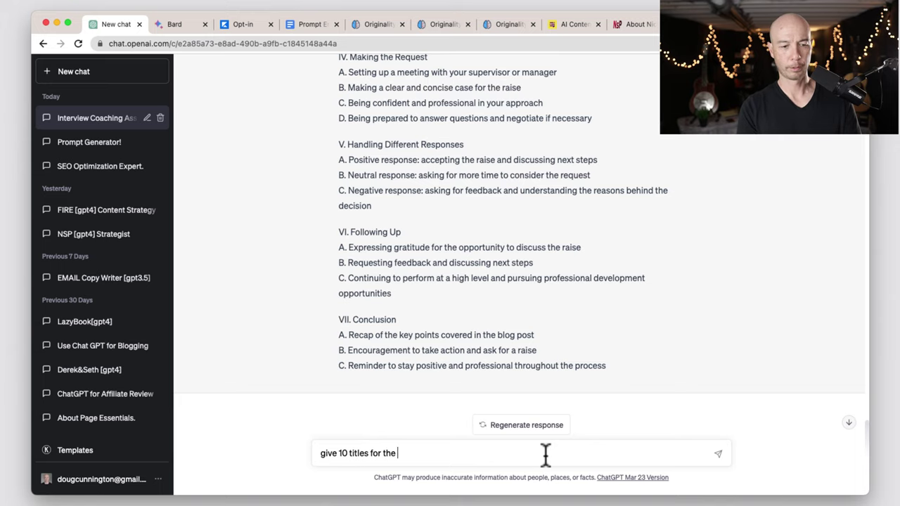
text(post that )
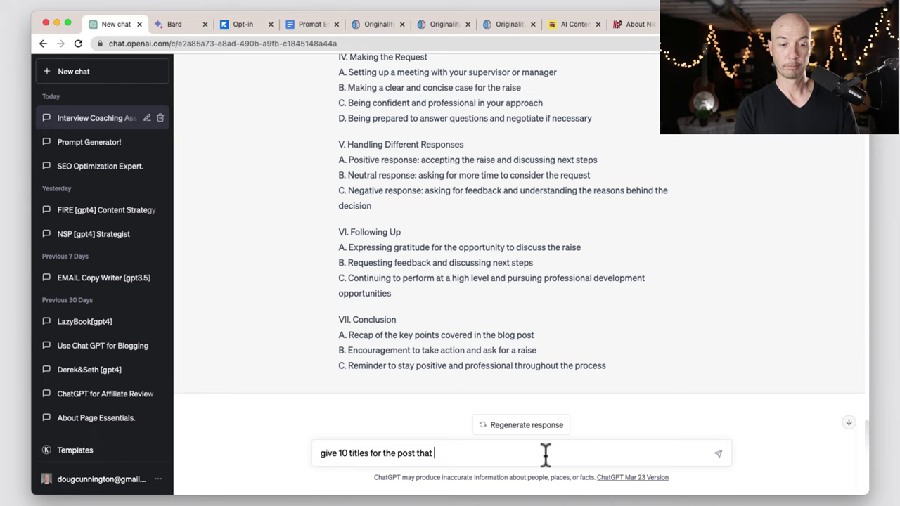
text(are catchy and)
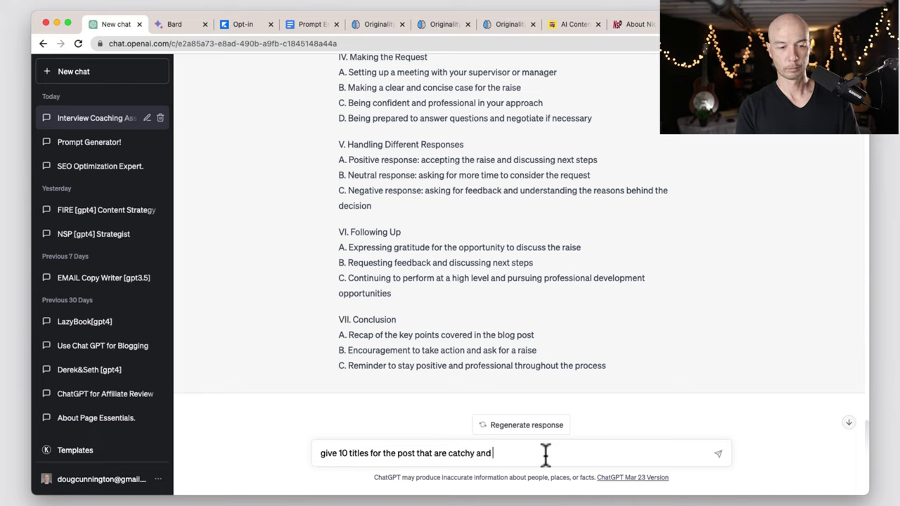
text( clickable)
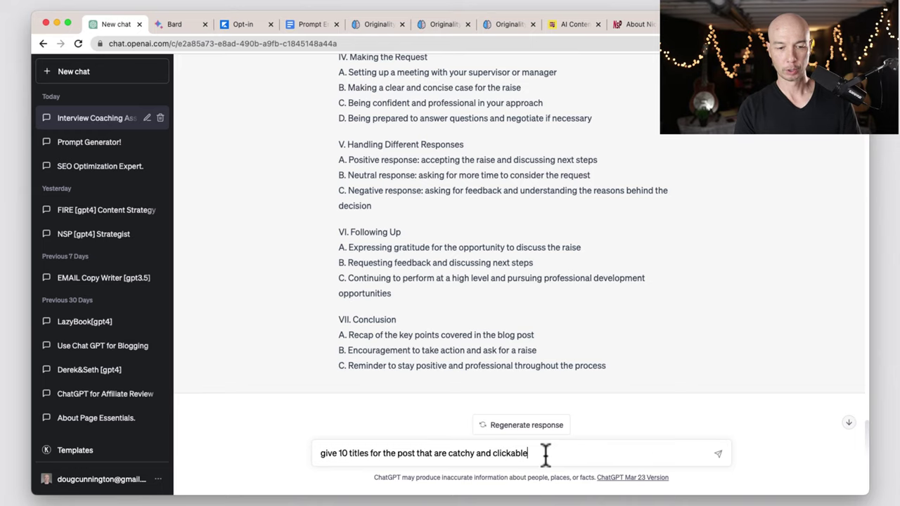
key(Return)
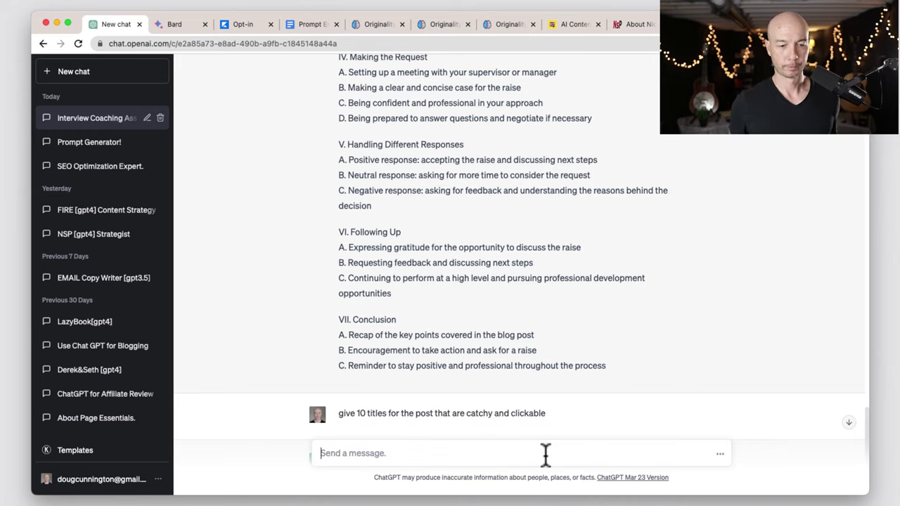